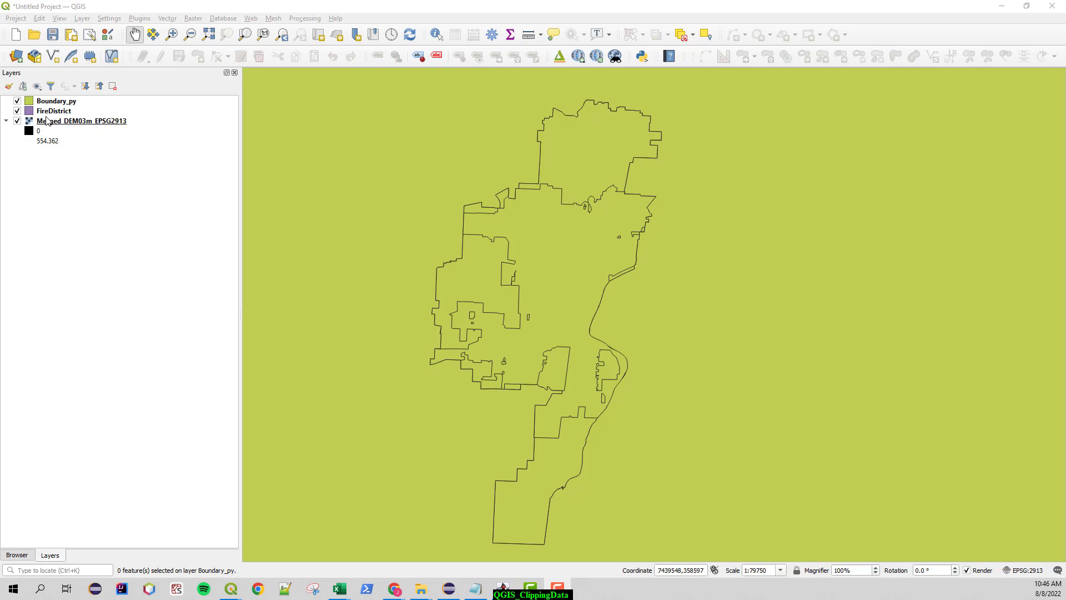
Open the Boundary_py attribute table, resize it to show all columns and rows compactly, and place it over the lower part of the map.
left_click(55, 105)
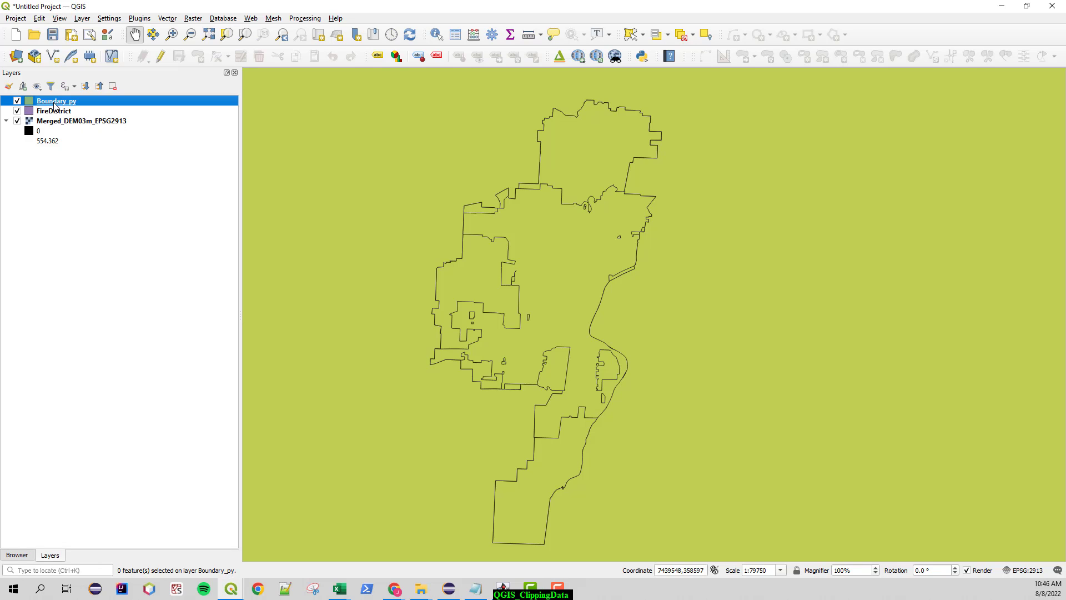
right_click(54, 105)
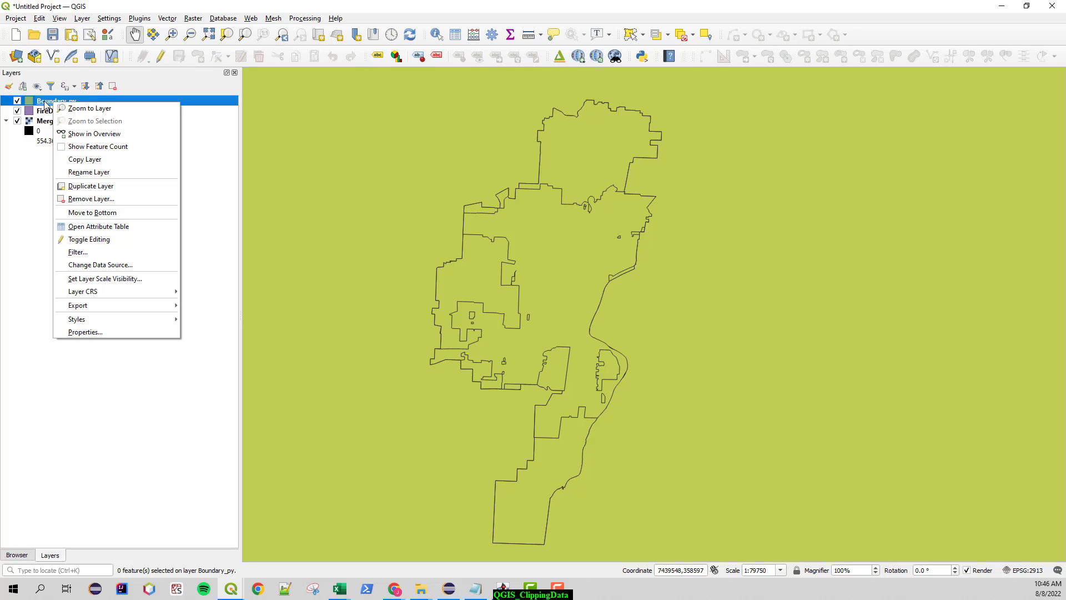
left_click(112, 229)
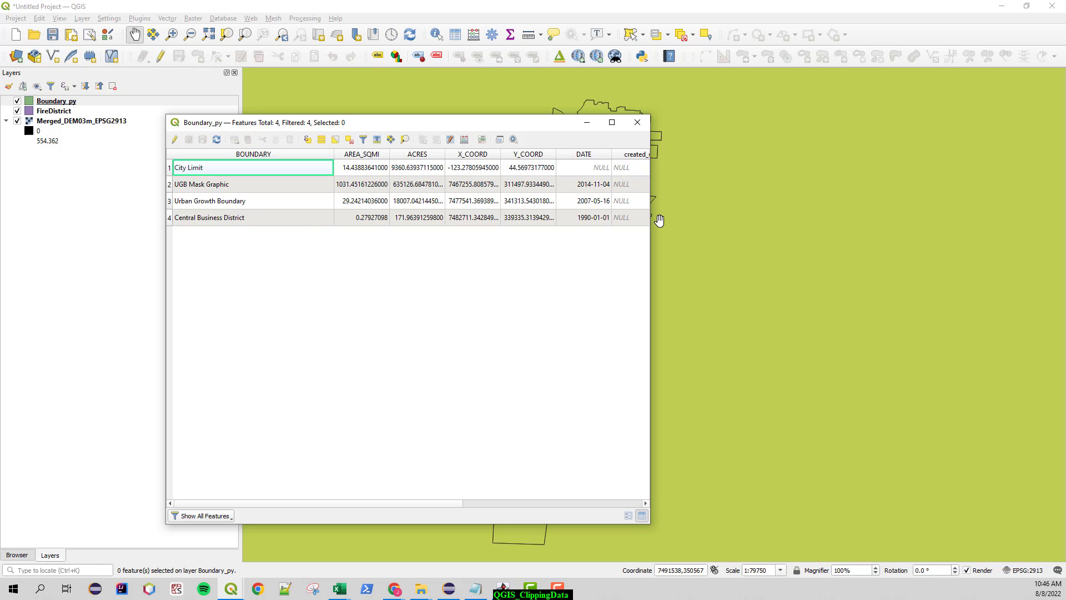
left_click_drag(650, 221, 995, 238)
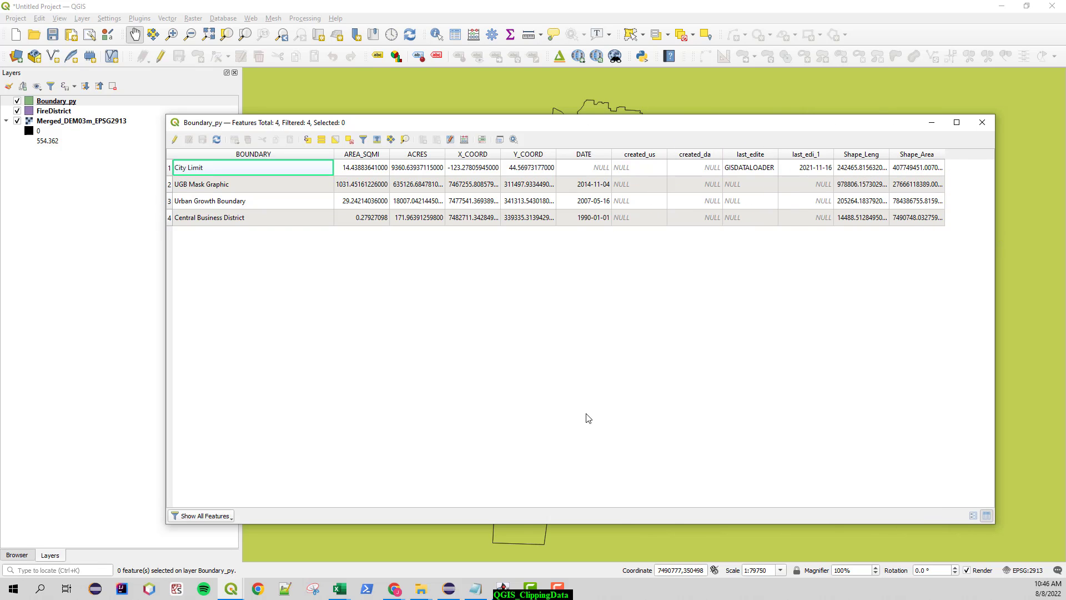
left_click_drag(574, 526, 591, 261)
left_click_drag(611, 134, 642, 285)
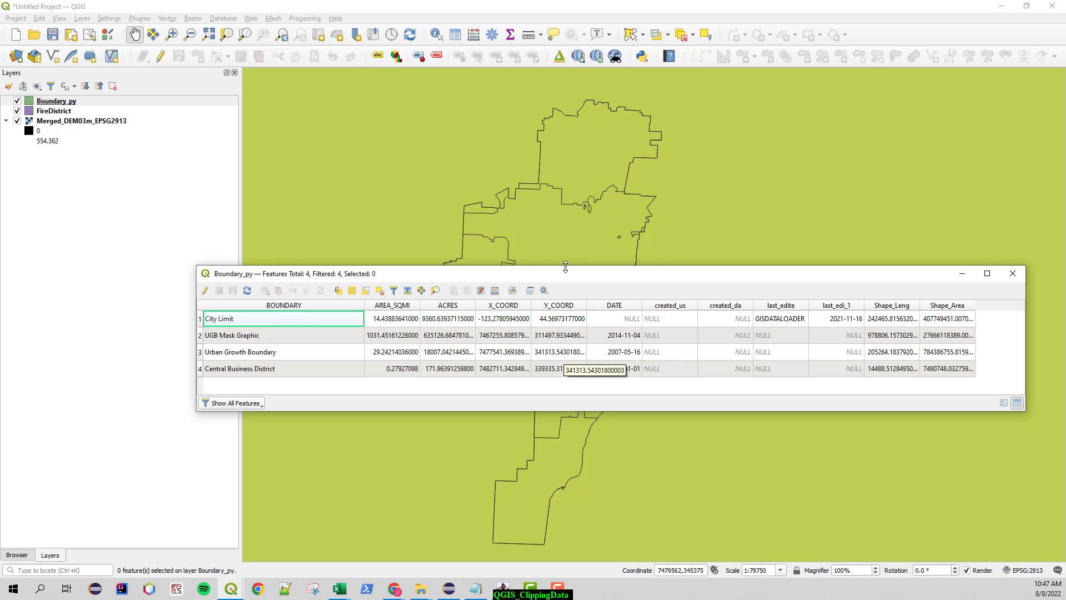
left_click_drag(569, 278, 575, 429)
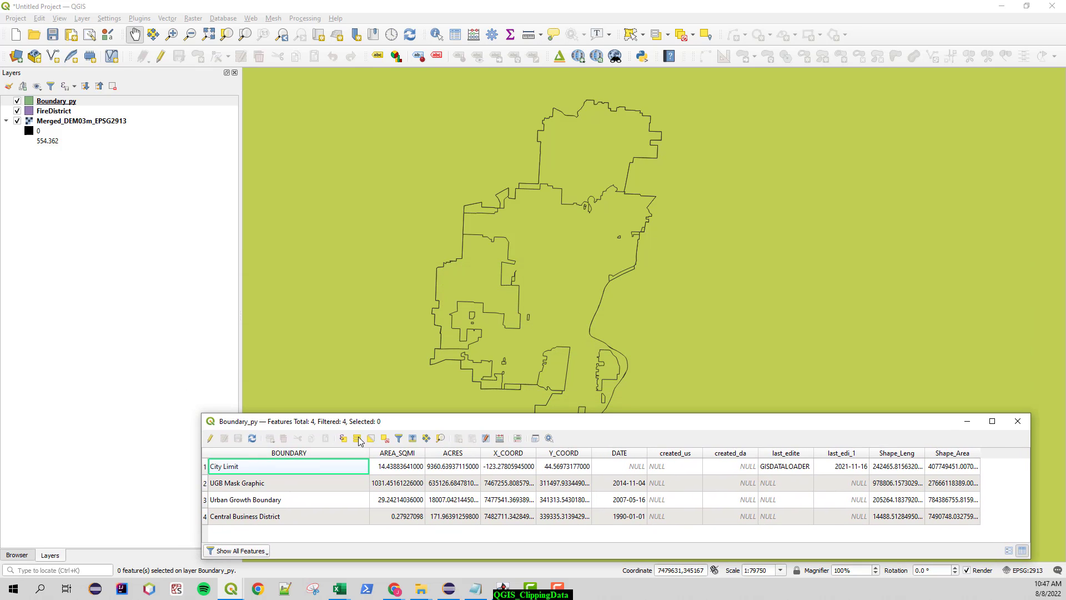
Select the City Limit record in the Boundary_py attribute table so its area is highlighted on the map.
left_click(205, 468)
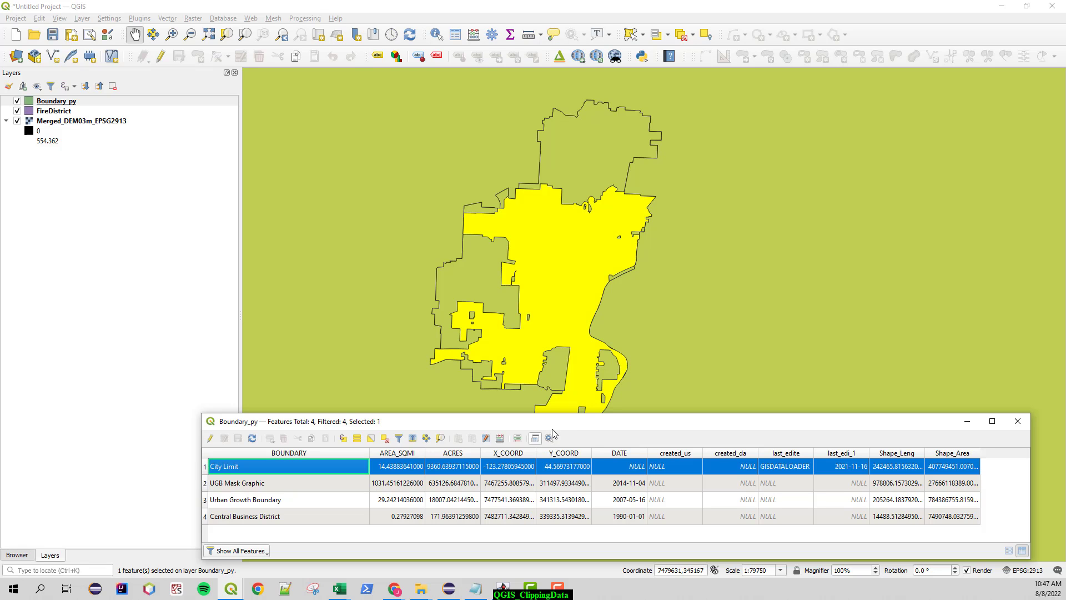
left_click(581, 361)
left_click_drag(581, 361, 602, 258)
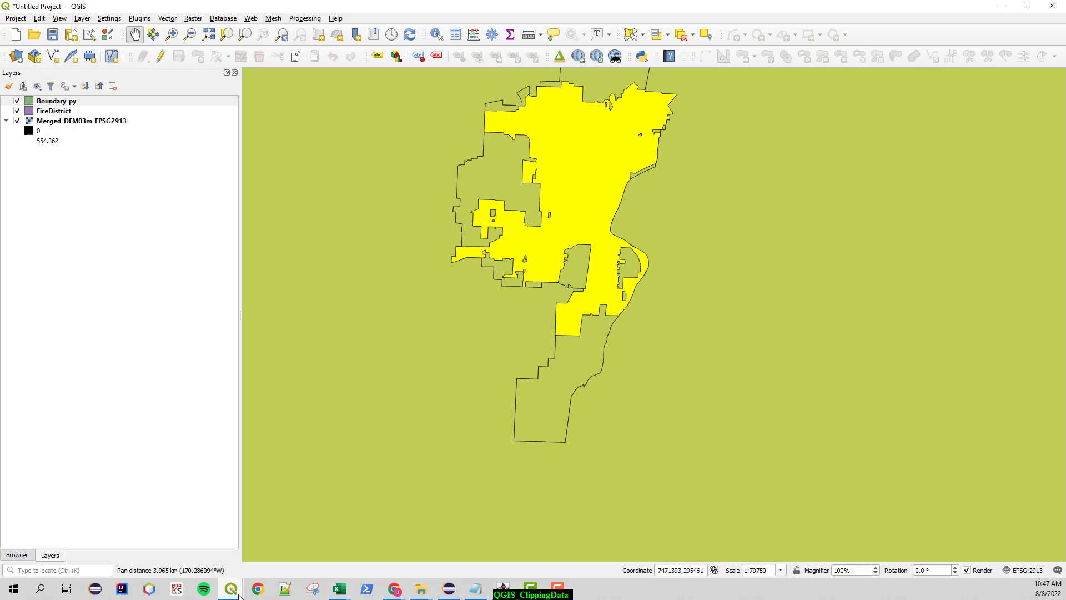
Close the duplicate Boundary_py attribute table window, keeping the other one open.
mouse_move(243, 590)
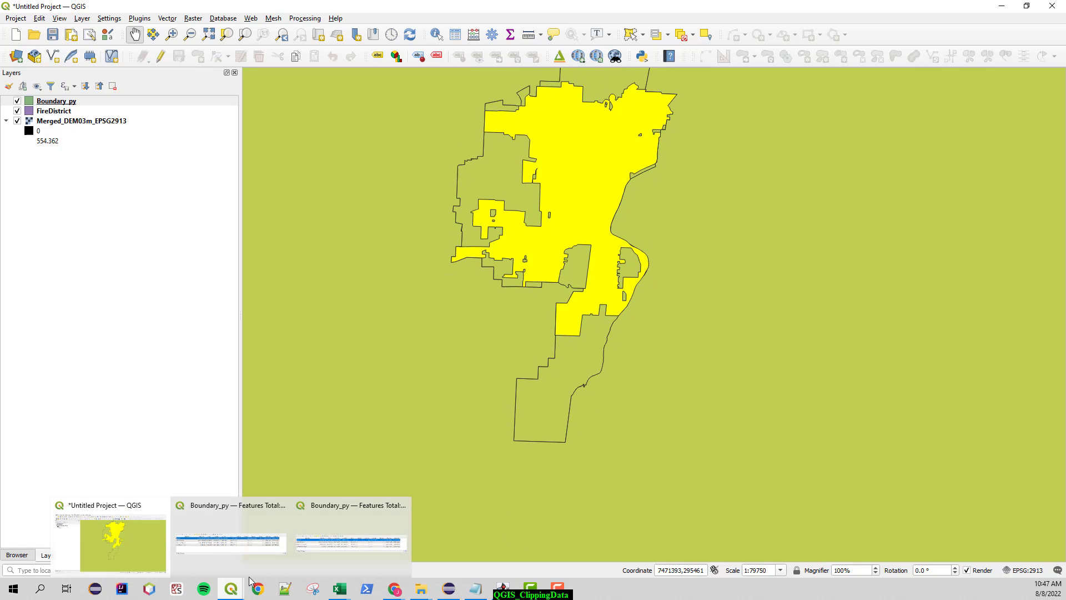
mouse_move(268, 561)
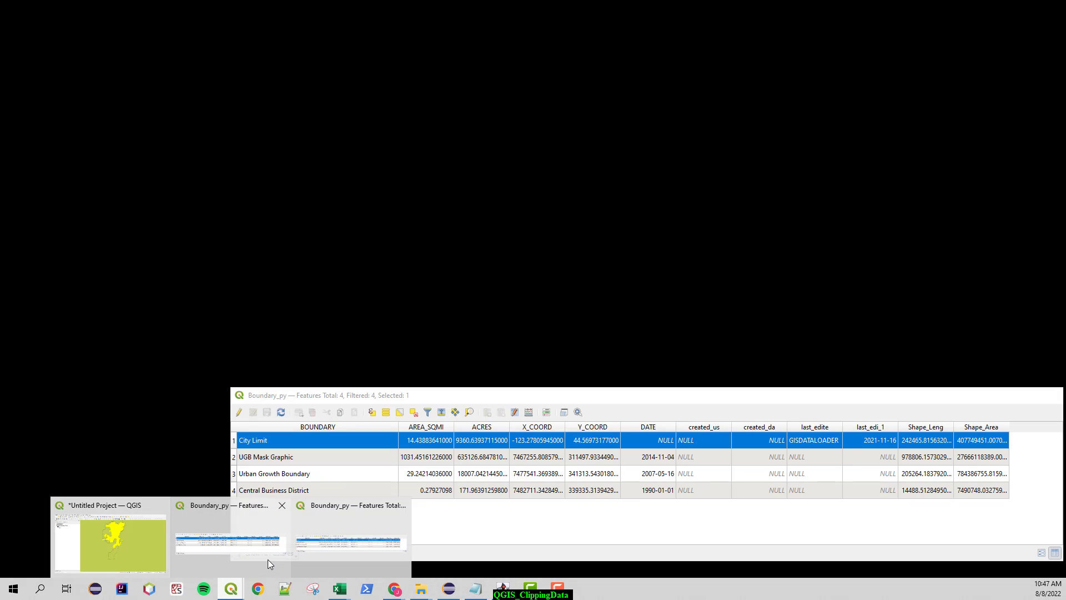
left_click(283, 505)
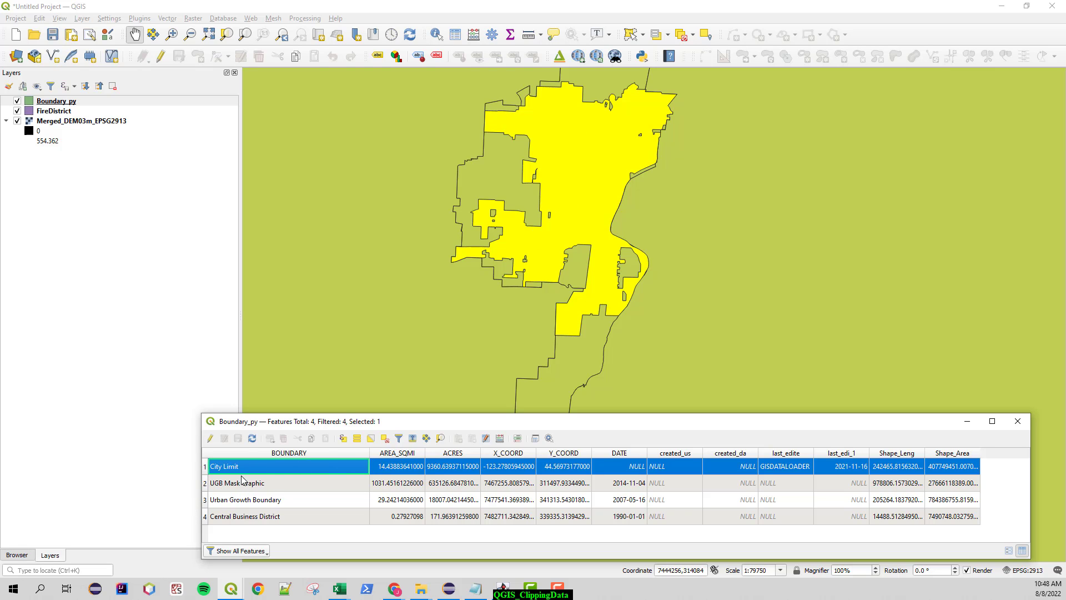
Select all four boundary records individually and again as a range, ending with only City Limit selected.
left_click(205, 483, "ctrl")
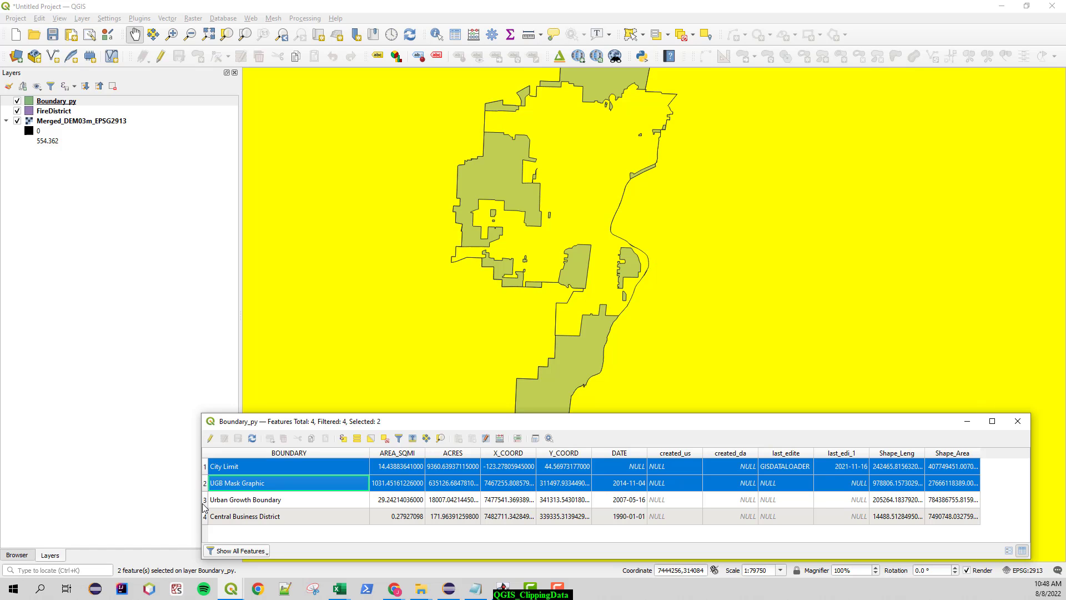
left_click(205, 500, "ctrl")
left_click(205, 517, "ctrl")
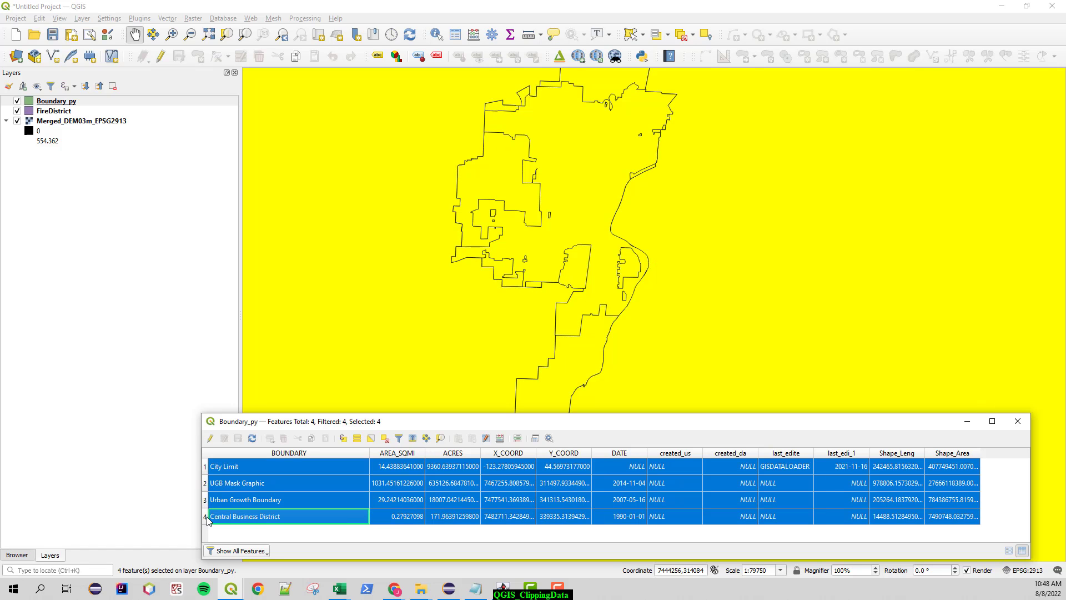
left_click(206, 467)
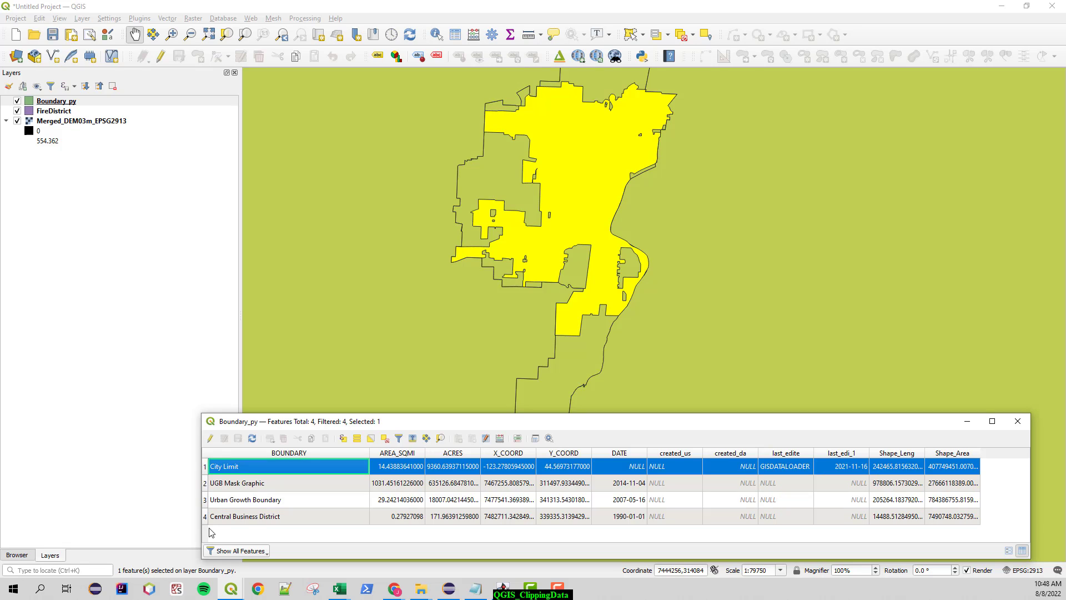
left_click(205, 517, "shift")
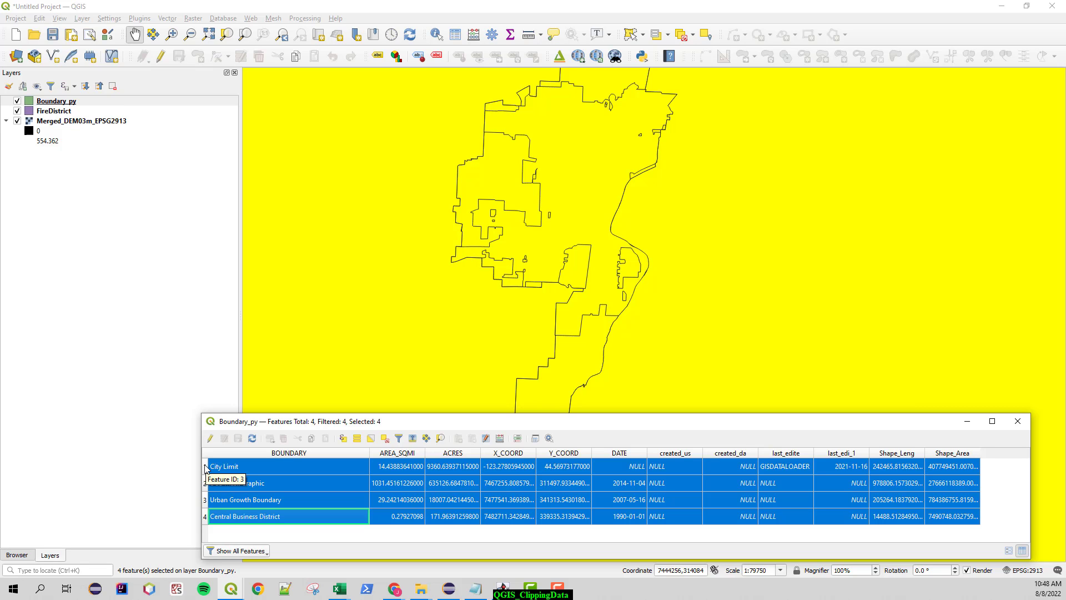
left_click(226, 464)
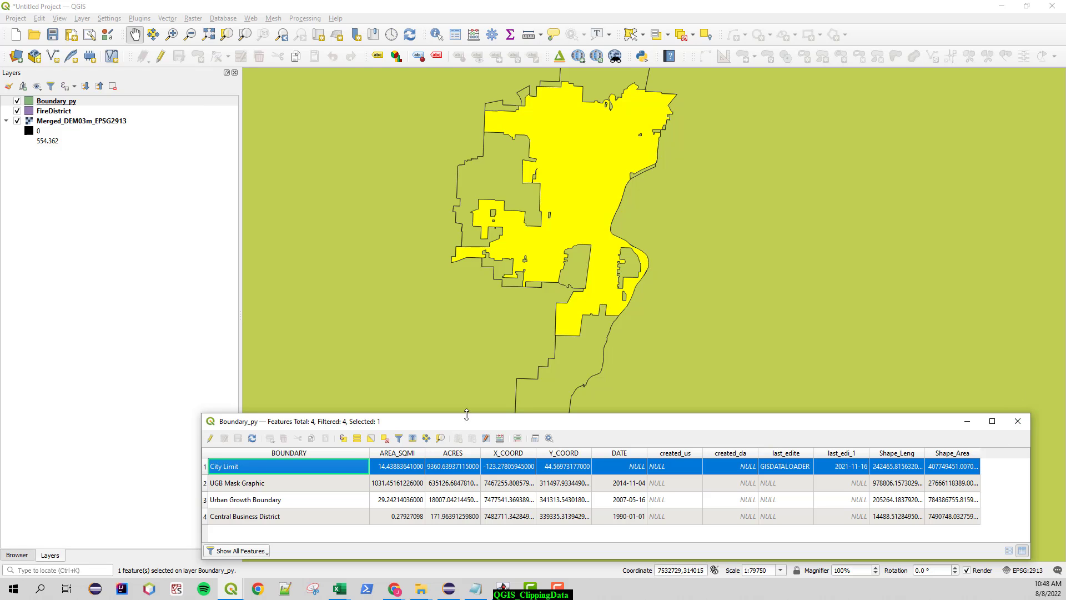
Close the Boundary_py attribute table and reopen it from the layer.
left_click(1018, 421)
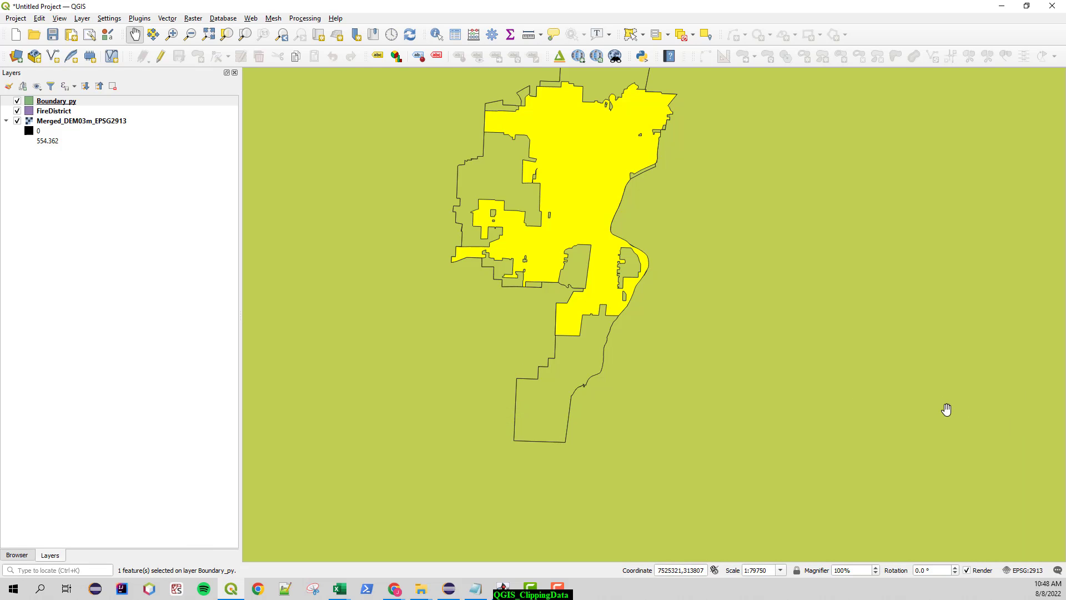
left_click_drag(618, 197, 620, 264)
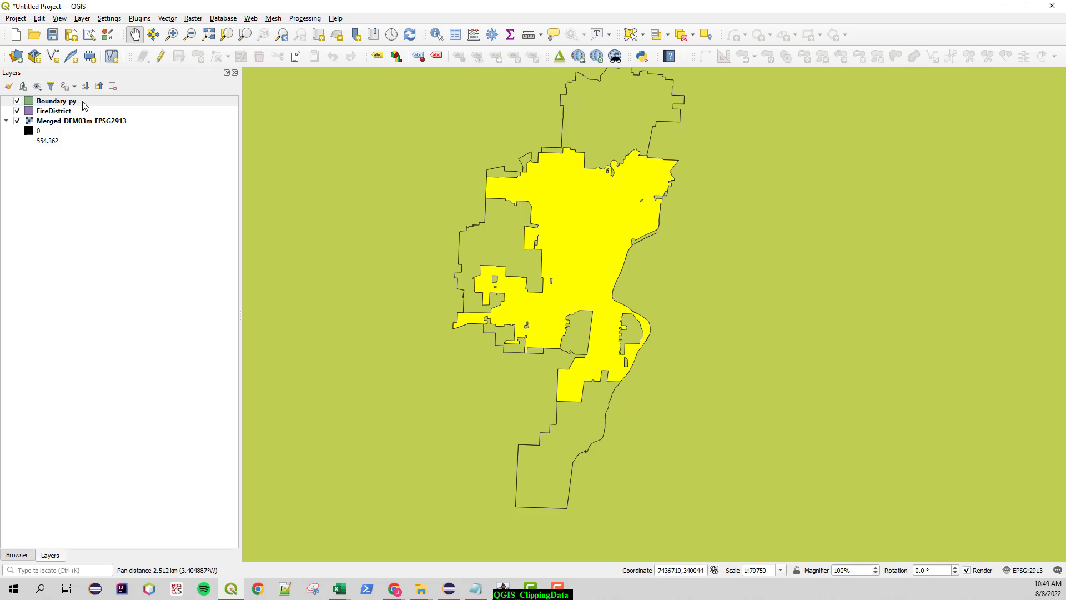
left_click(48, 101)
right_click(48, 102)
left_click(86, 220)
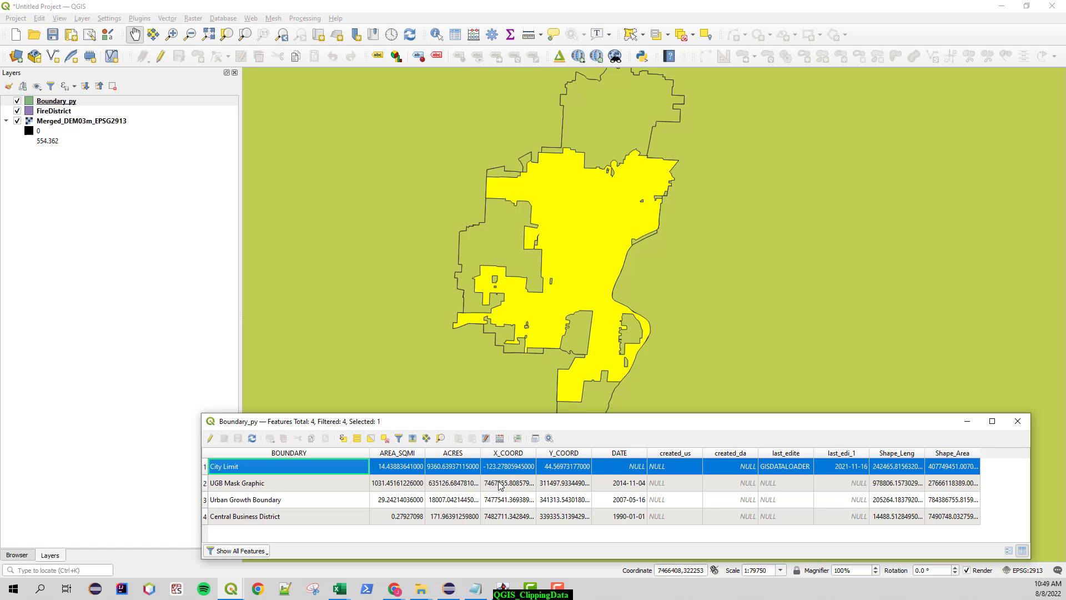
Select UGB Mask Graphic, Urban Growth Boundary and Central Business District one at a time, finishing on City Limit.
left_click(207, 486)
left_click(207, 499)
left_click(207, 516)
left_click(207, 471)
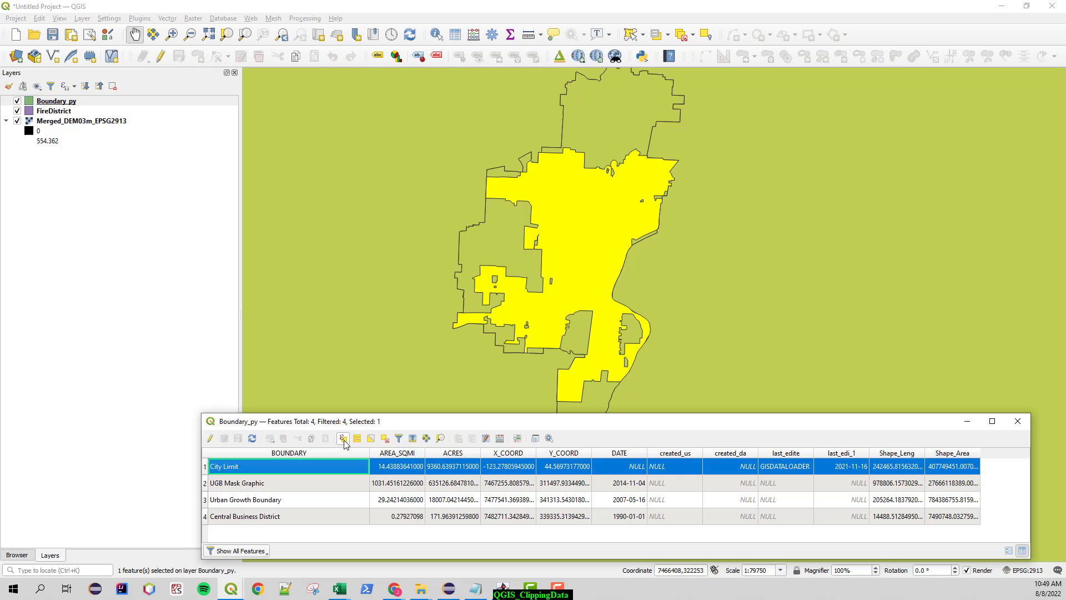
View the Select by Expression dialog for Boundary_py, and close both it and the attribute table.
left_click(344, 439)
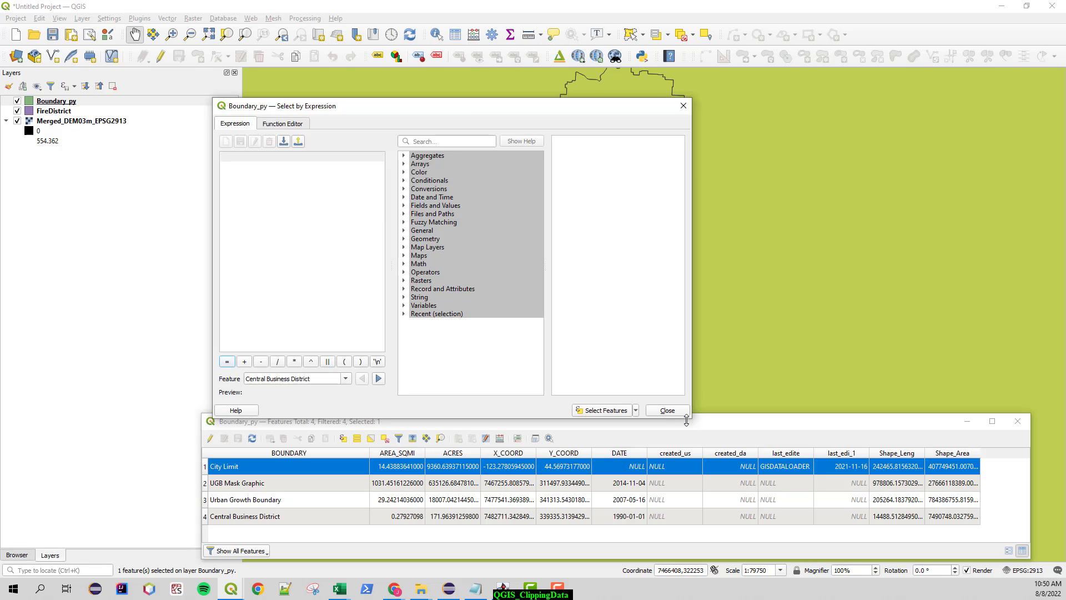
left_click(669, 411)
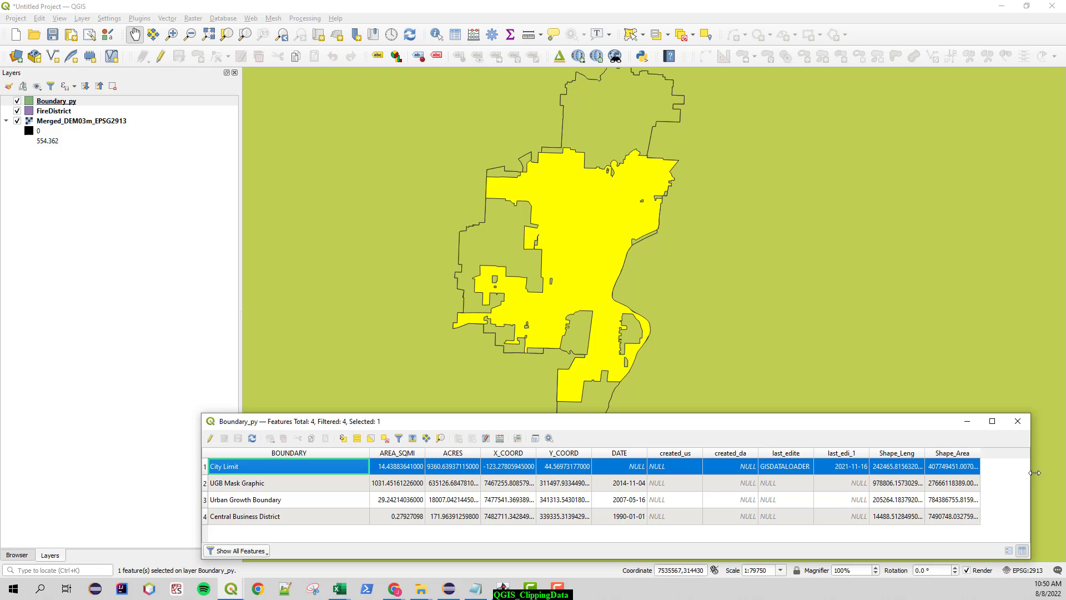
left_click(1019, 422)
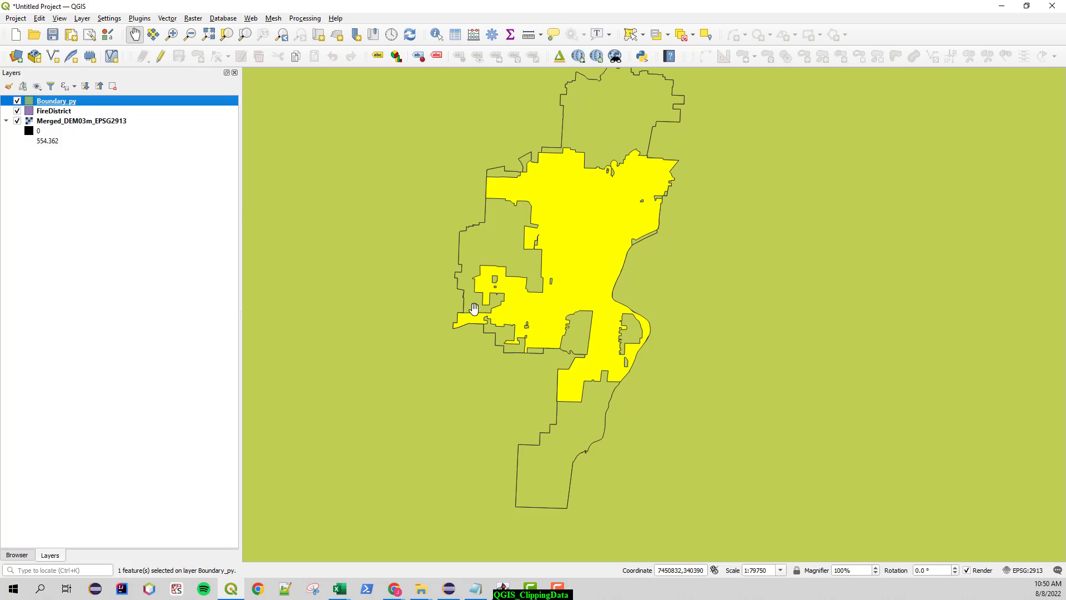
Start exporting only the selected feature of the Boundary_py layer, with ESRI Shapefile as the format.
right_click(51, 103)
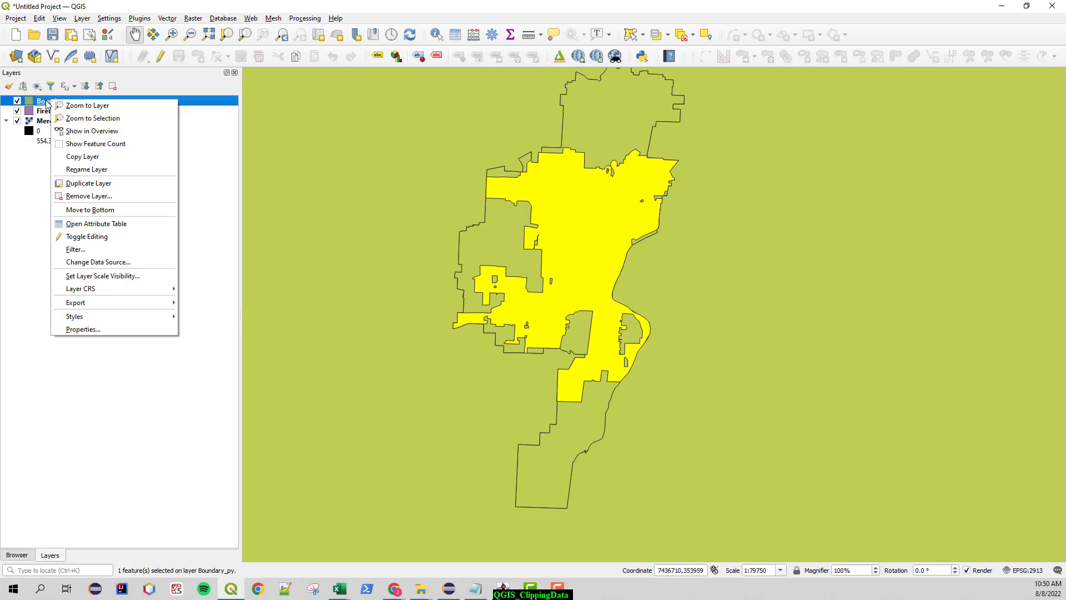
mouse_move(146, 305)
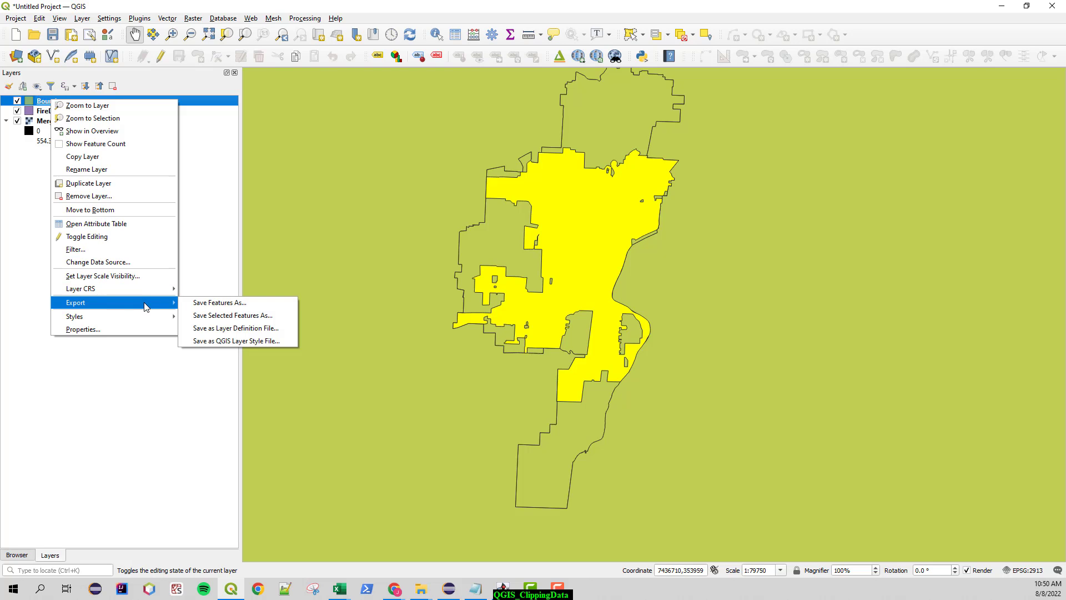
left_click(243, 318)
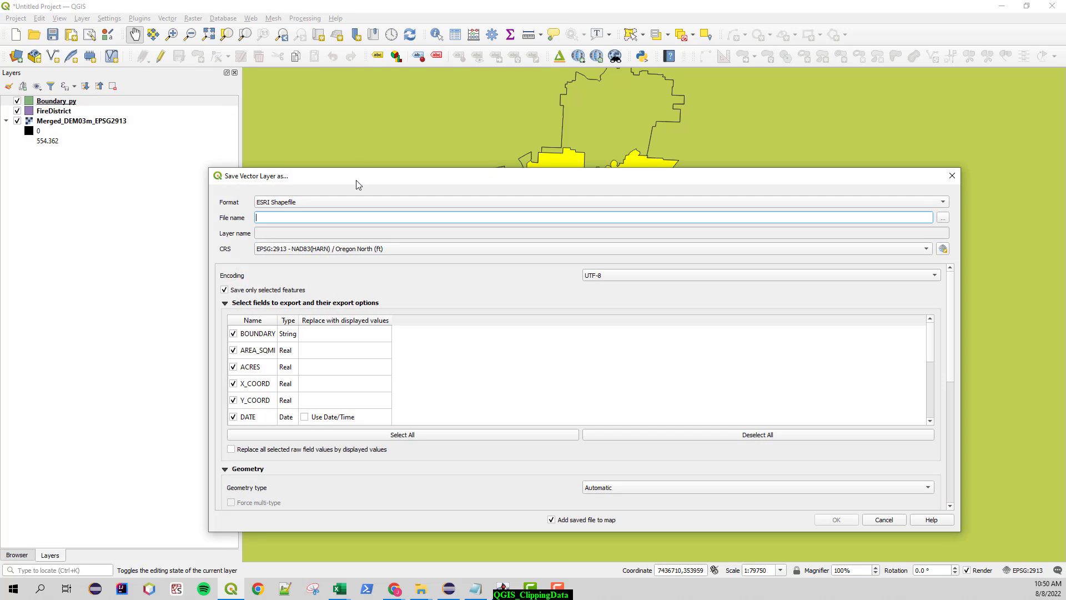
left_click_drag(556, 178, 490, 167)
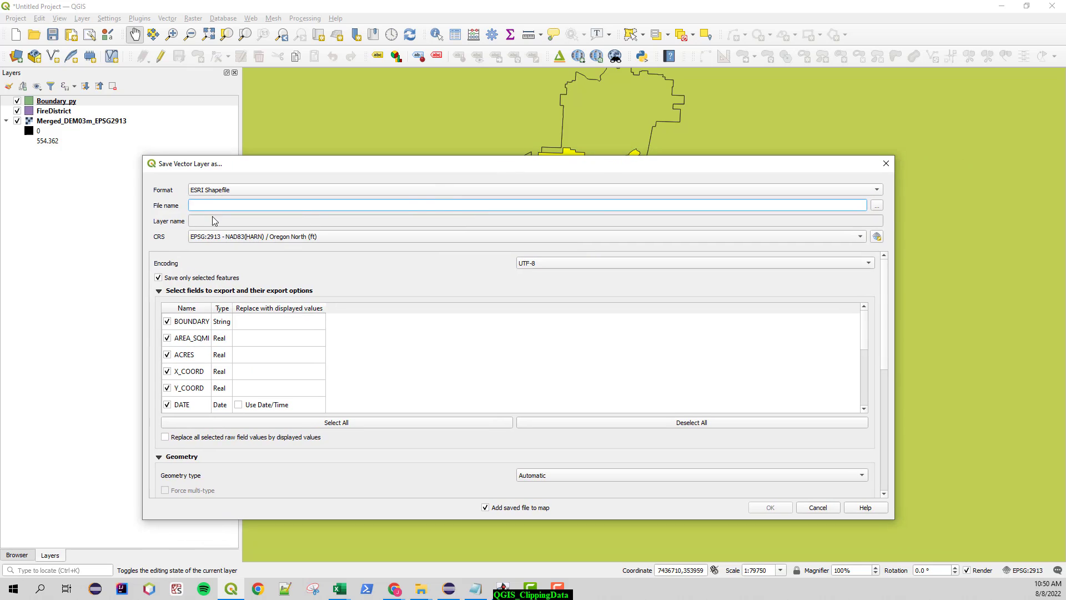
left_click(232, 192)
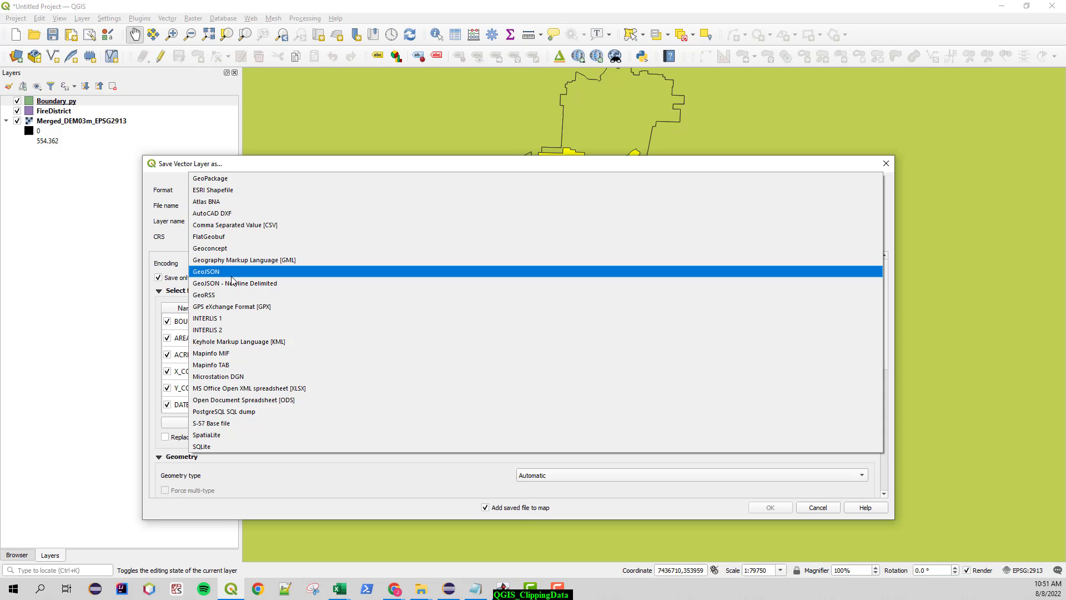
left_click(229, 190)
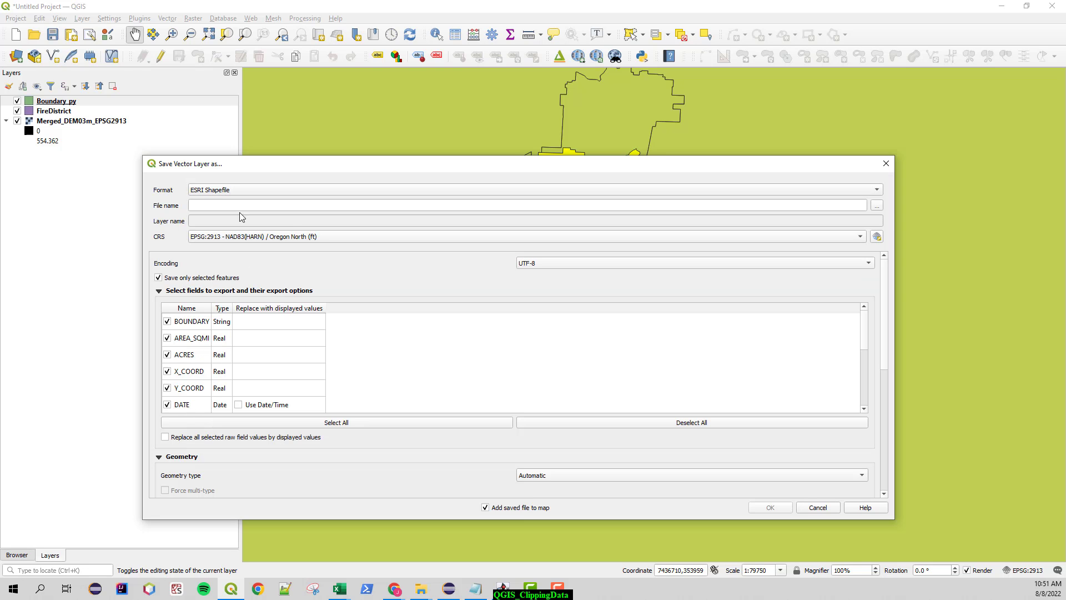
Browse for the export's save location and go to the Lab_01\Raw folder under ENVS_250_Spring2022.
left_click(877, 207)
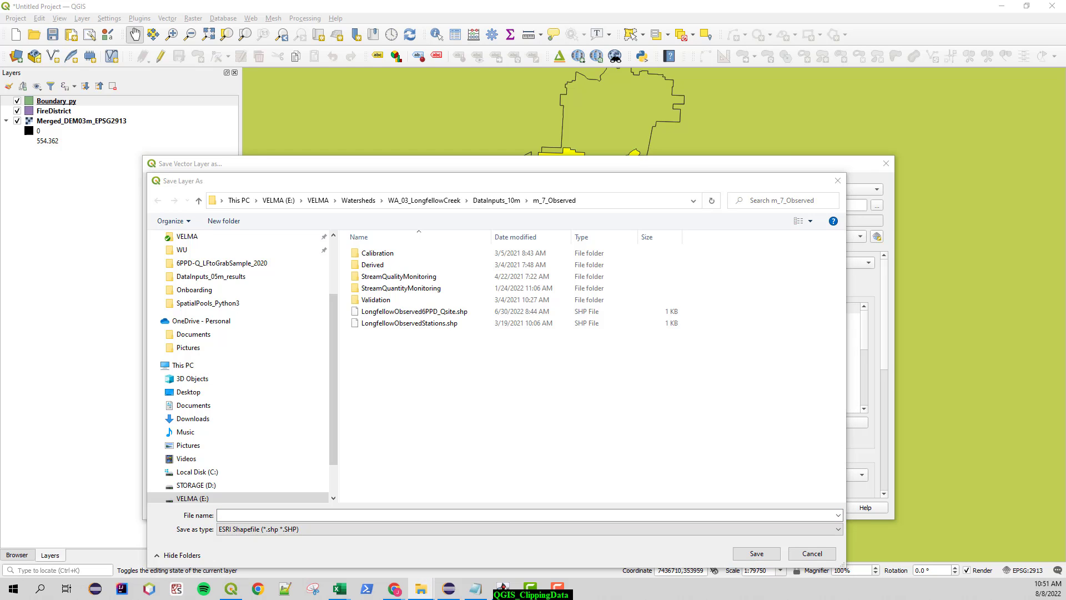
left_click(616, 200)
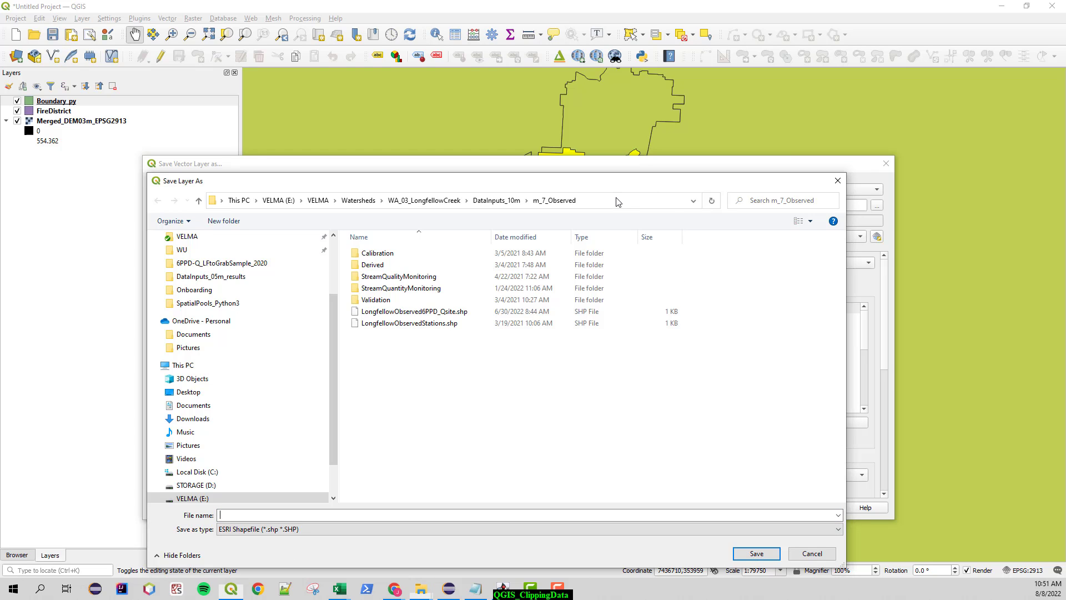
type("D:\\Users\\991\\Documents\\WU\\ENVS_250_Spring2022\\Lab_01\\Raw")
key("Return")
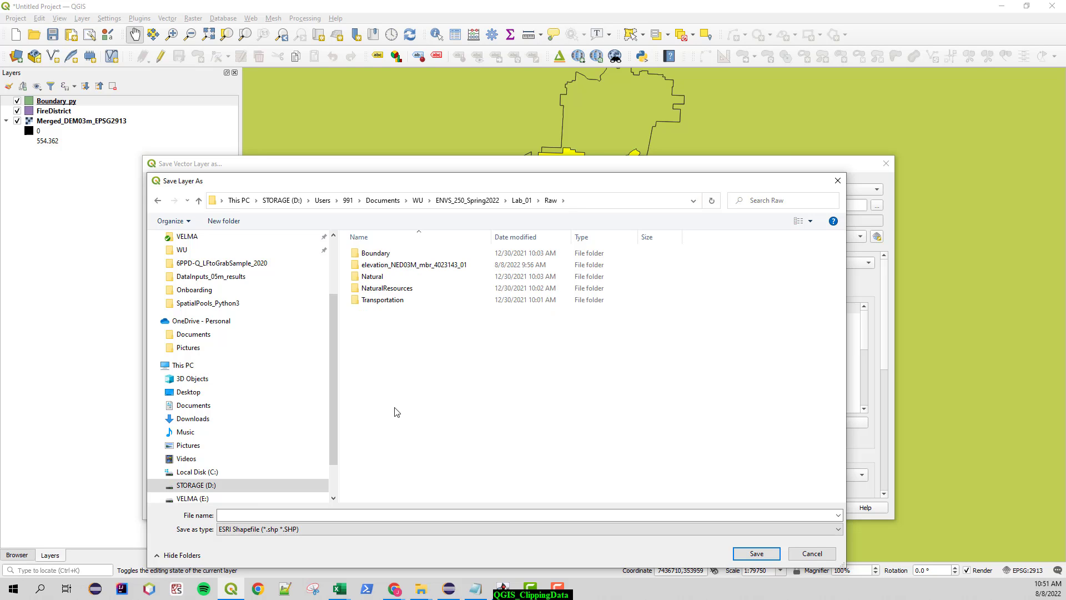
Create a new folder named MyData inside Raw and open it as the save location.
left_click(225, 221)
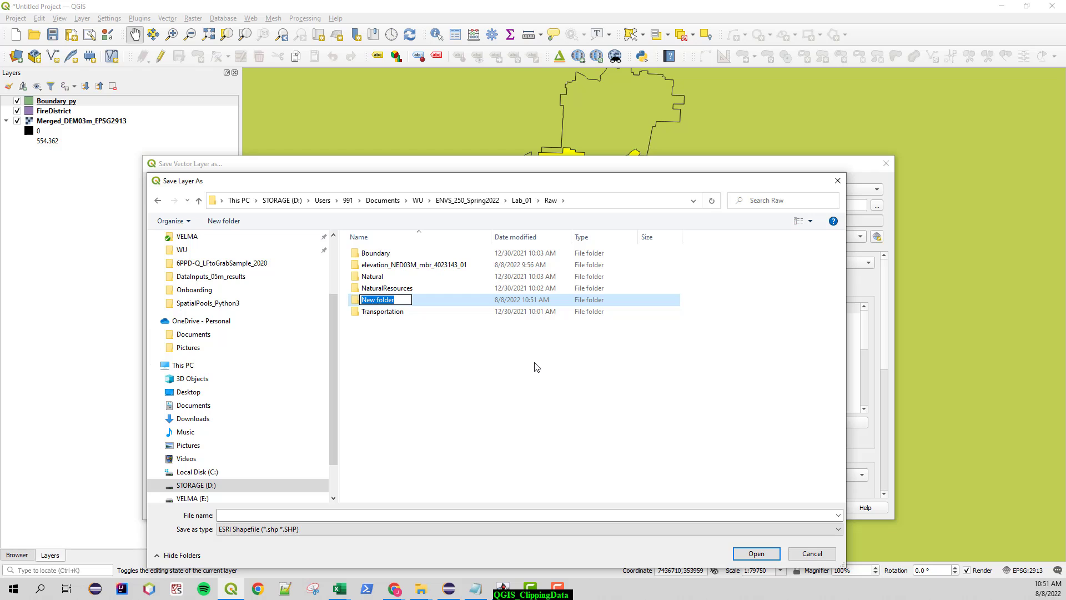
type("MyF")
type("Data")
left_click(507, 391)
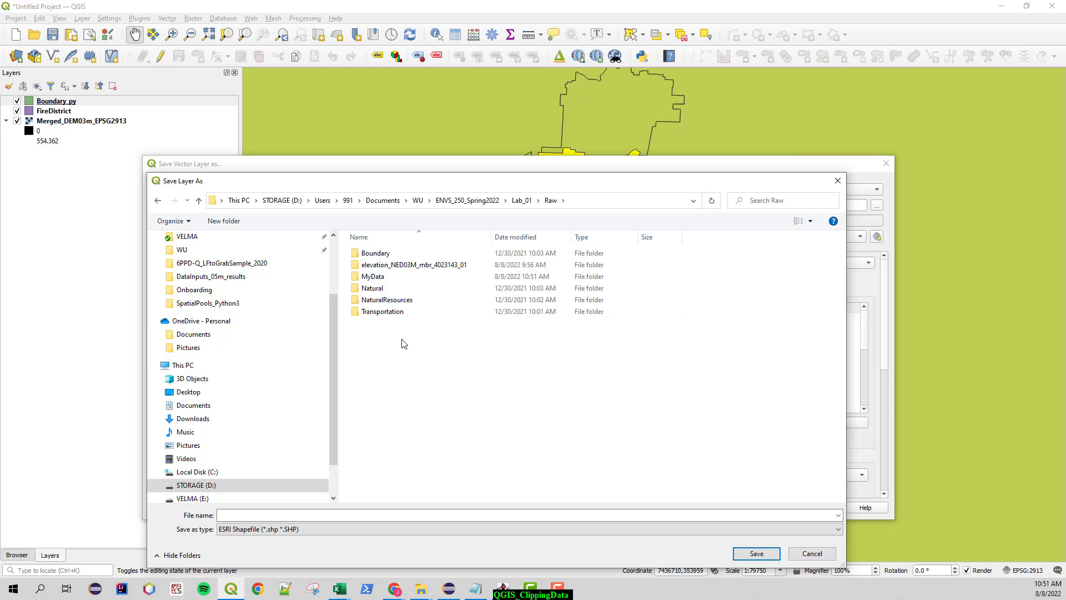
double_click(383, 276)
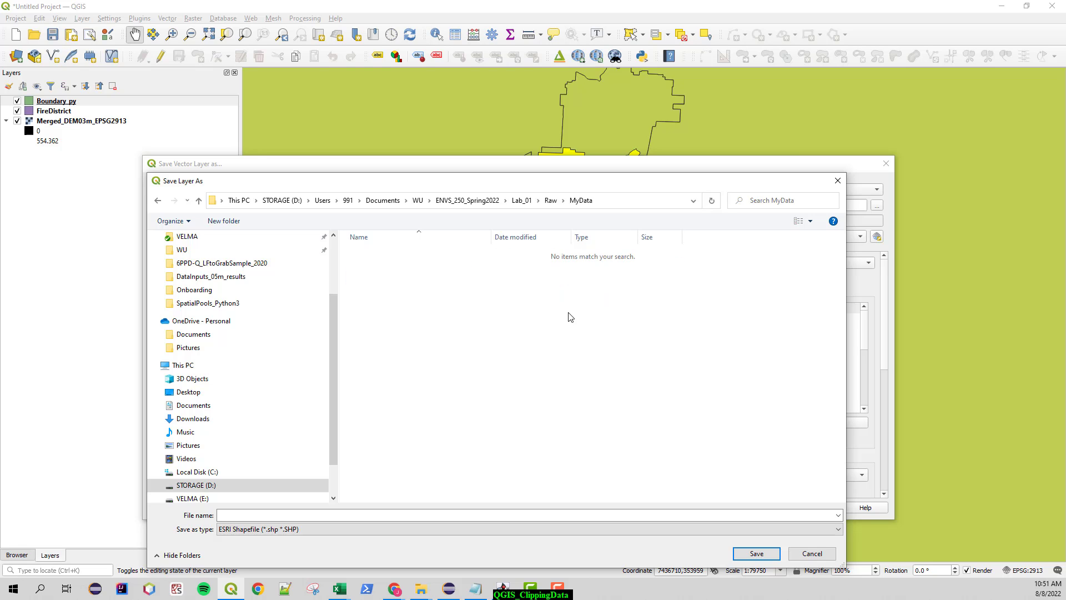
Name the output shapefile CityLimit in the MyData folder and export the selected feature to it.
left_click(442, 515)
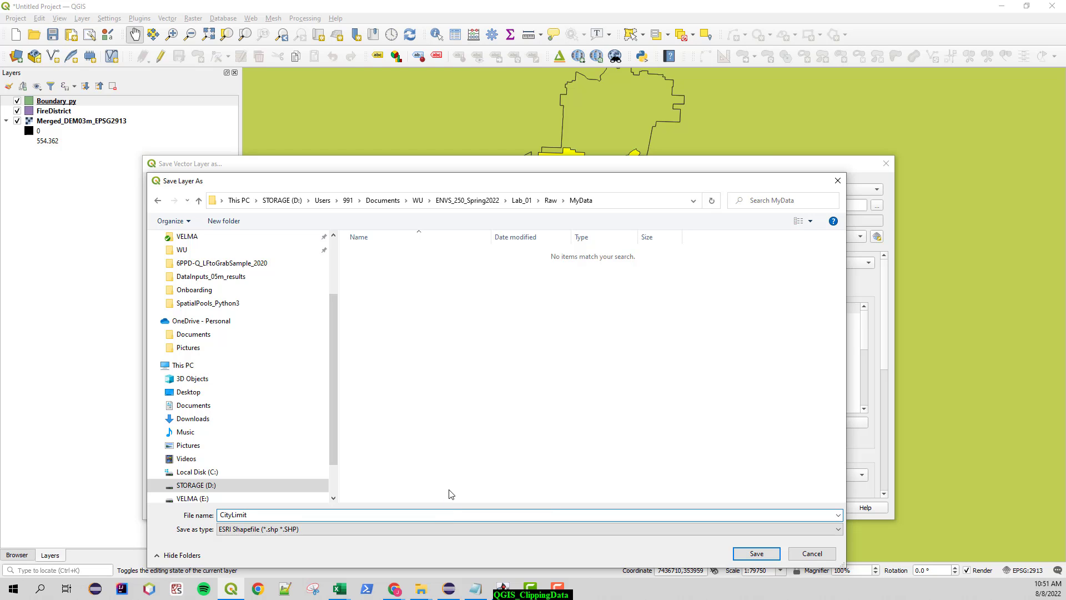
left_click(756, 553)
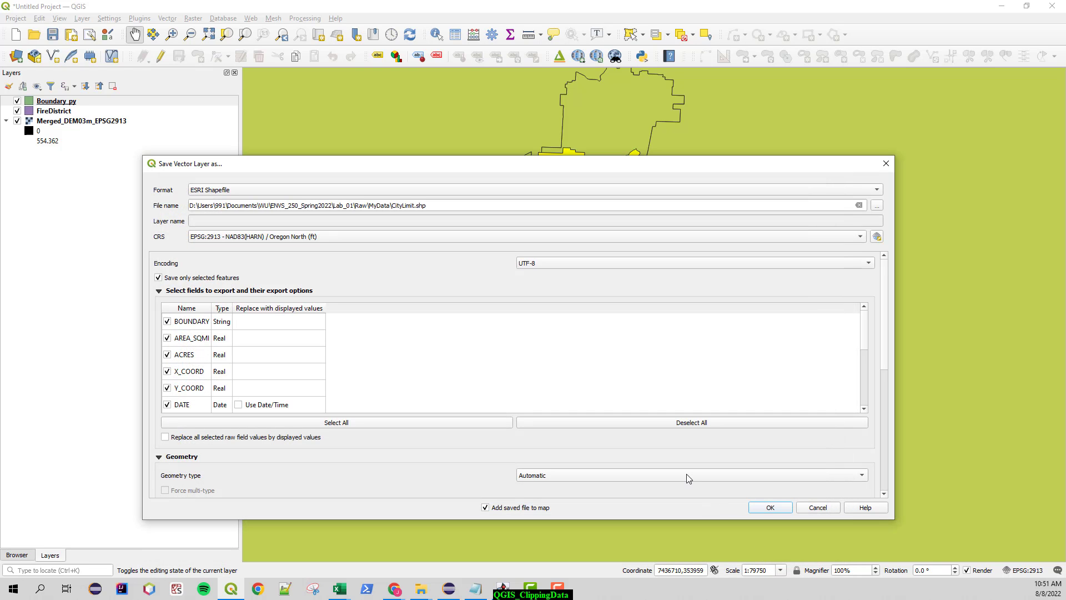
left_click(774, 509)
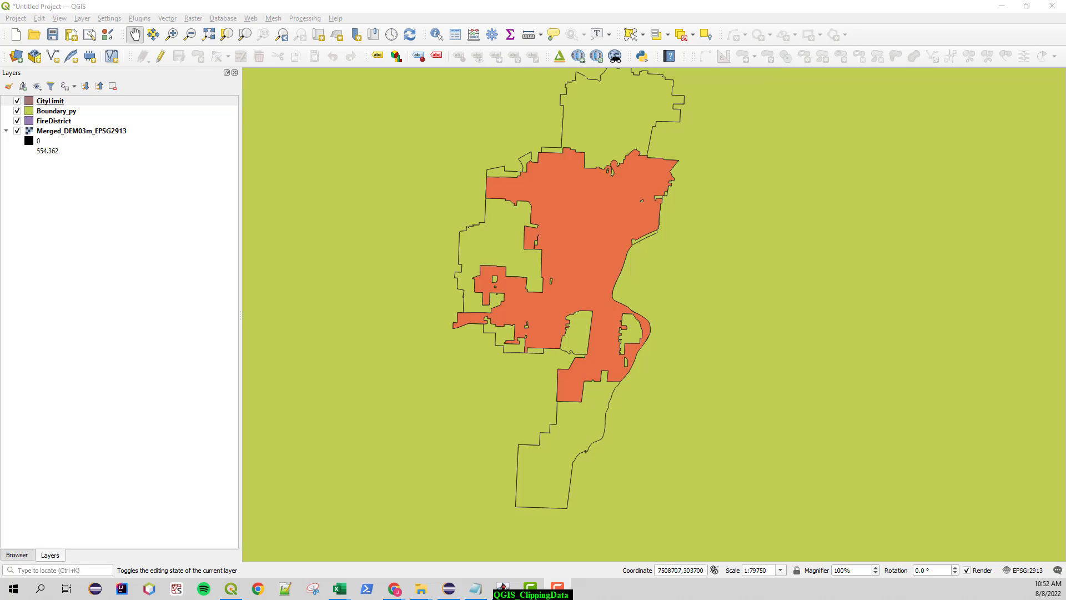
Hide and reshow the Boundary_py layer, identify the large polygon surrounding the city, and enlarge the results window to read its attributes.
left_click(18, 111)
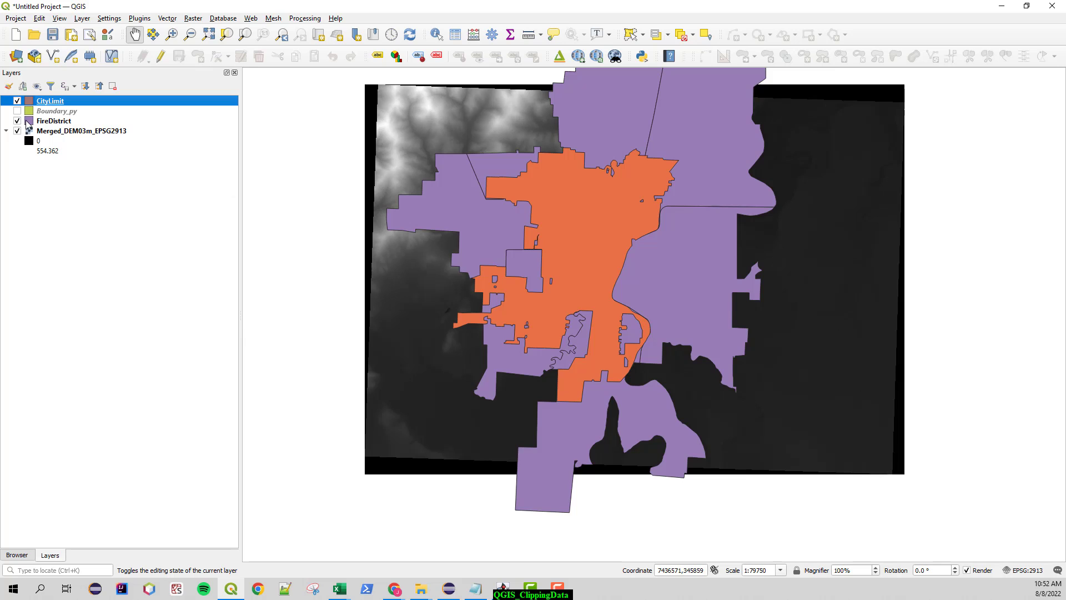
left_click(17, 111)
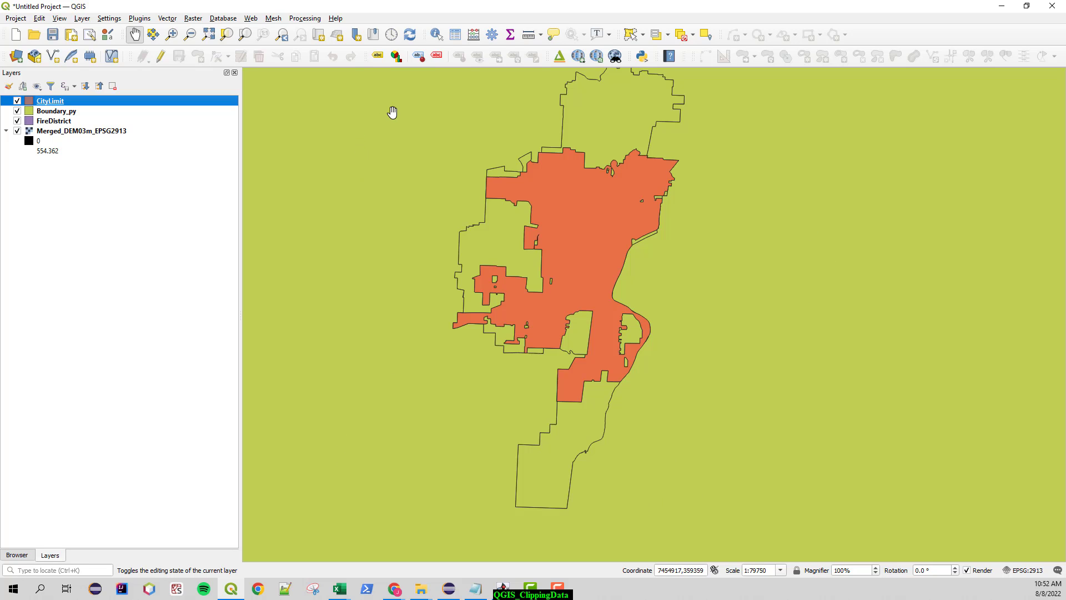
left_click(435, 35)
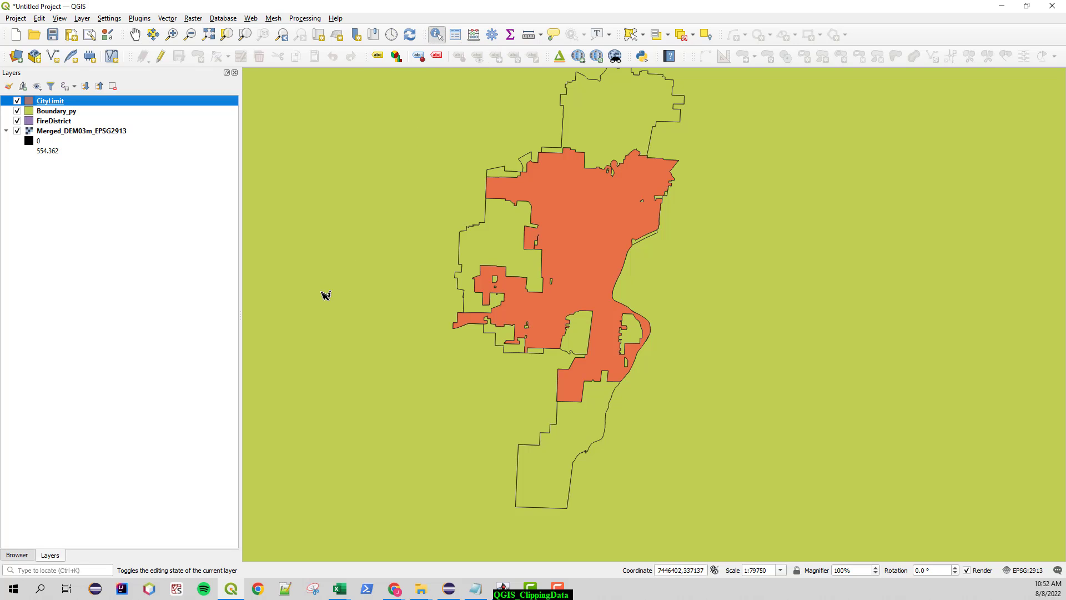
left_click(321, 260)
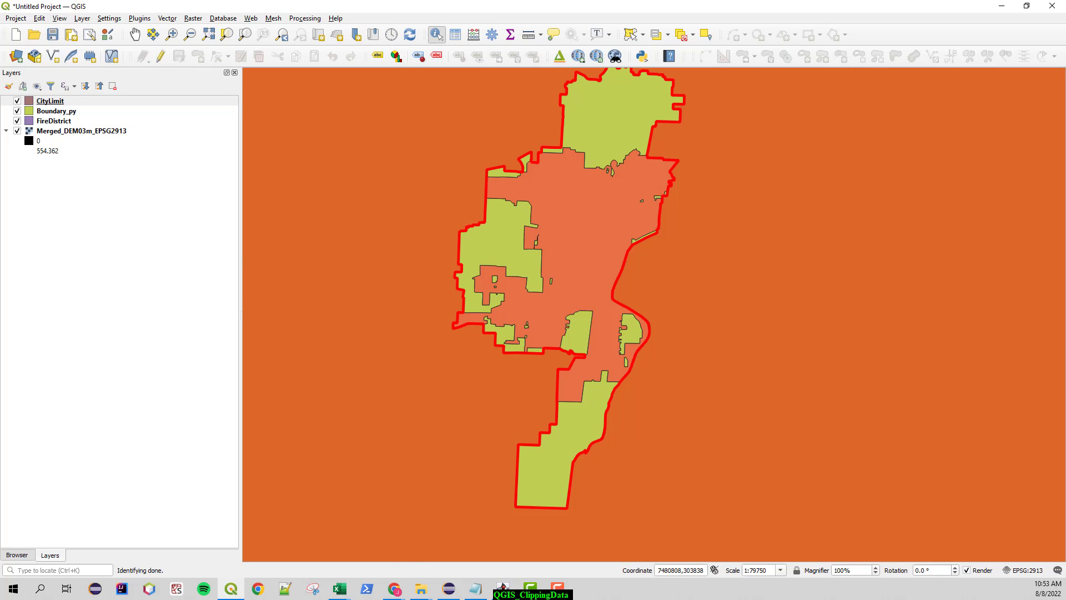
left_click_drag(502, 599, 257, 236)
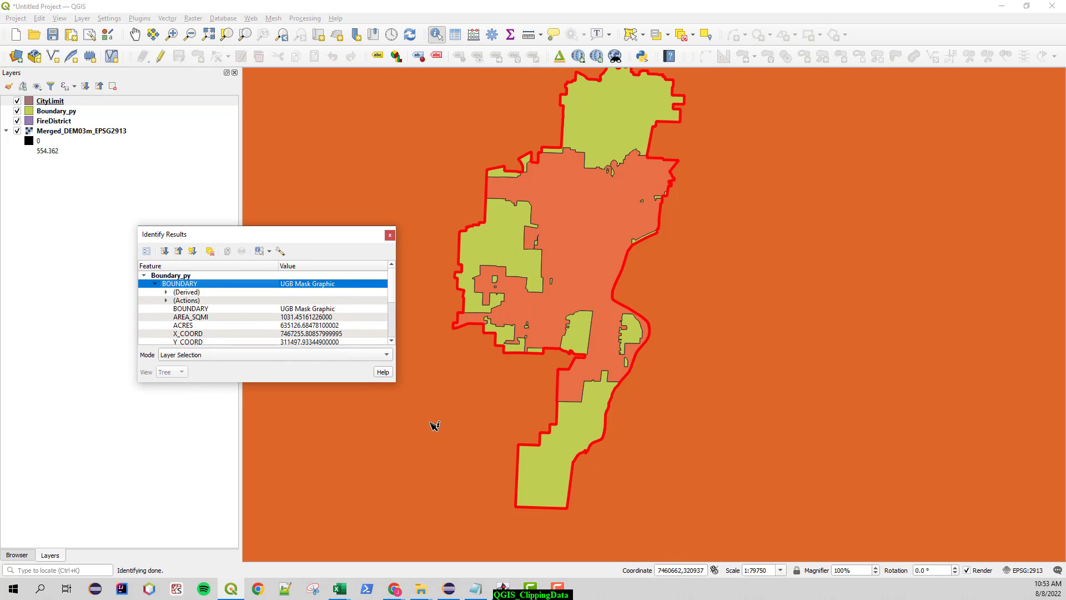
left_click_drag(395, 382, 768, 493)
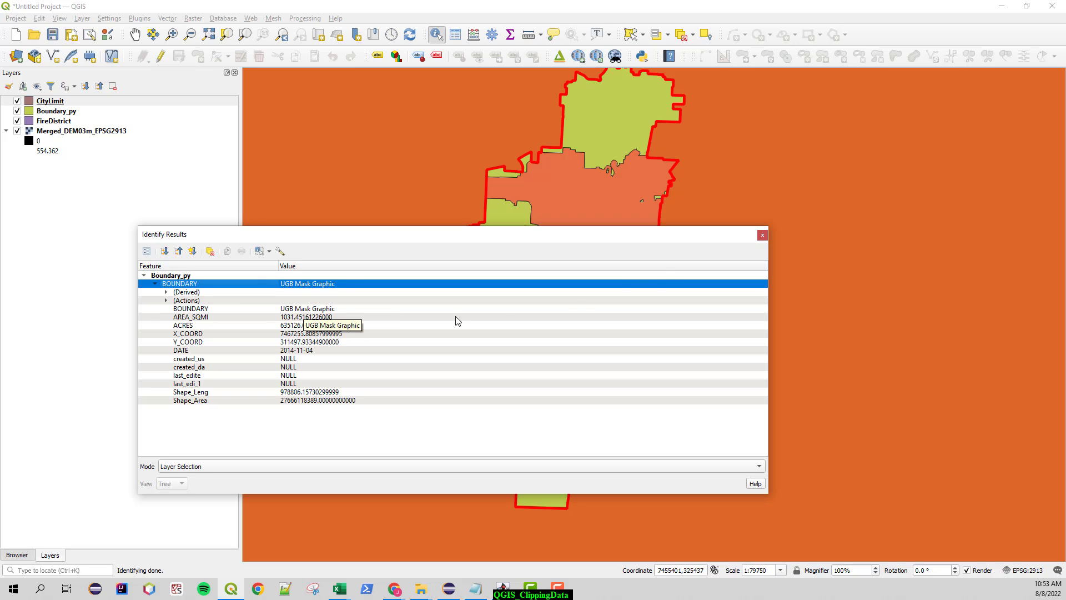
Identify the Urban Growth Boundary feature of Boundary_py north of the city limit, and close the results.
left_click(616, 121)
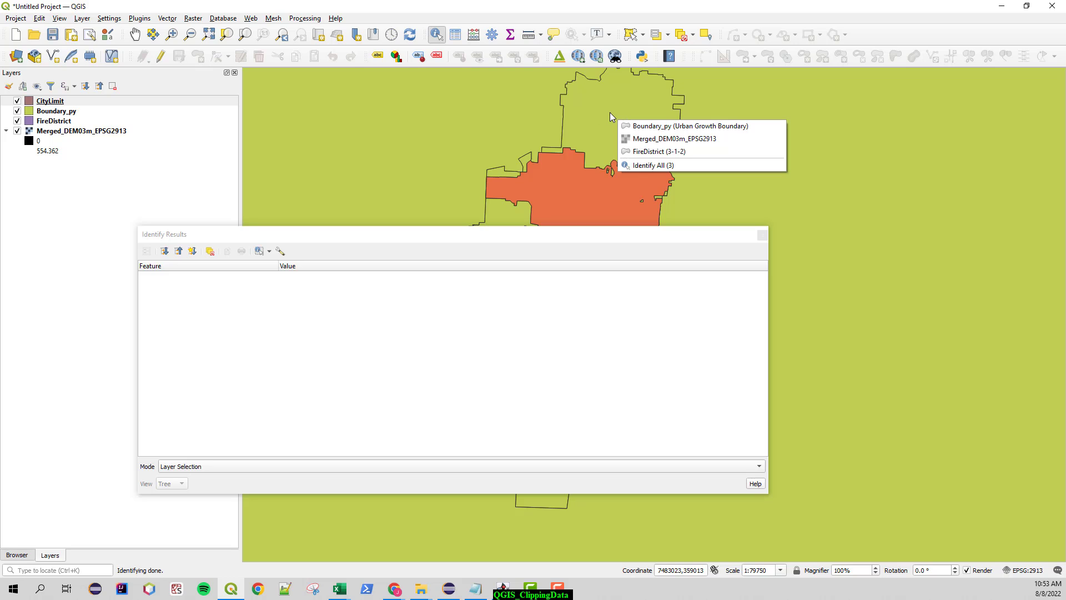
left_click(651, 129)
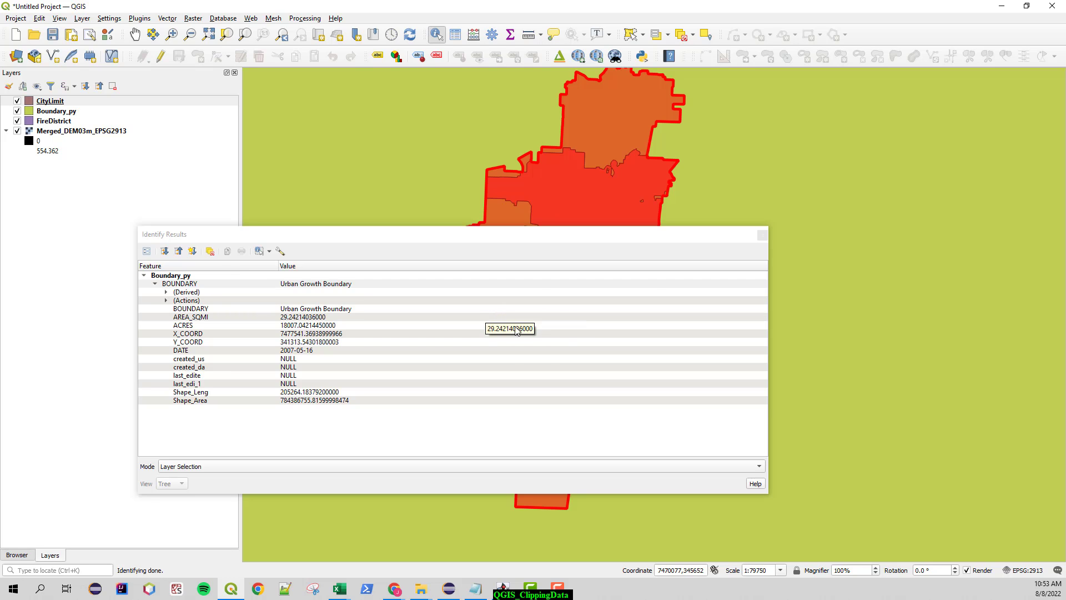
left_click(763, 236)
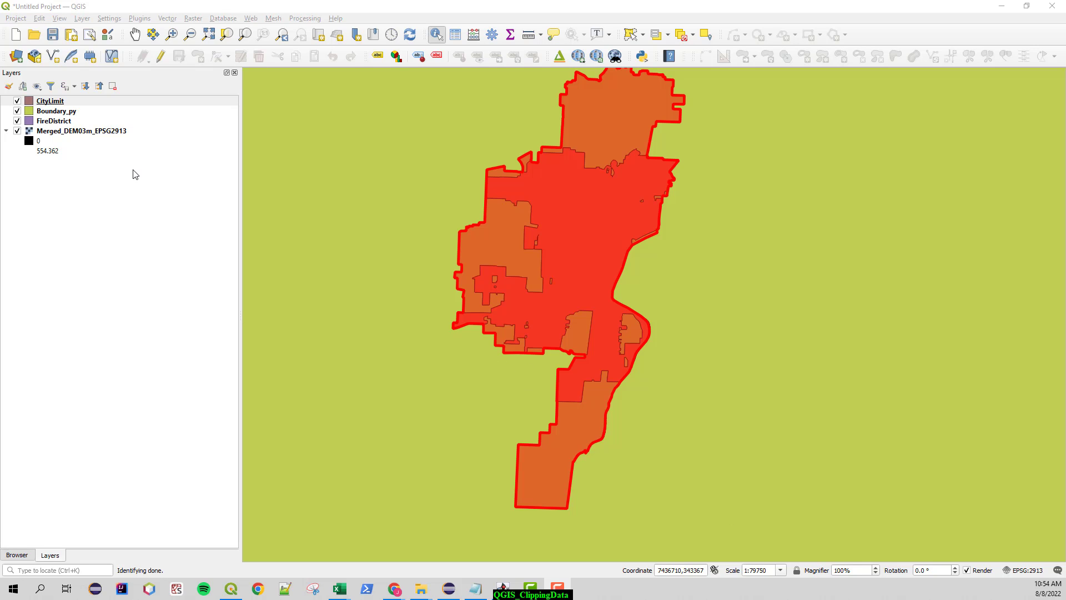
Remove the Boundary_py layer from the project.
left_click(61, 112)
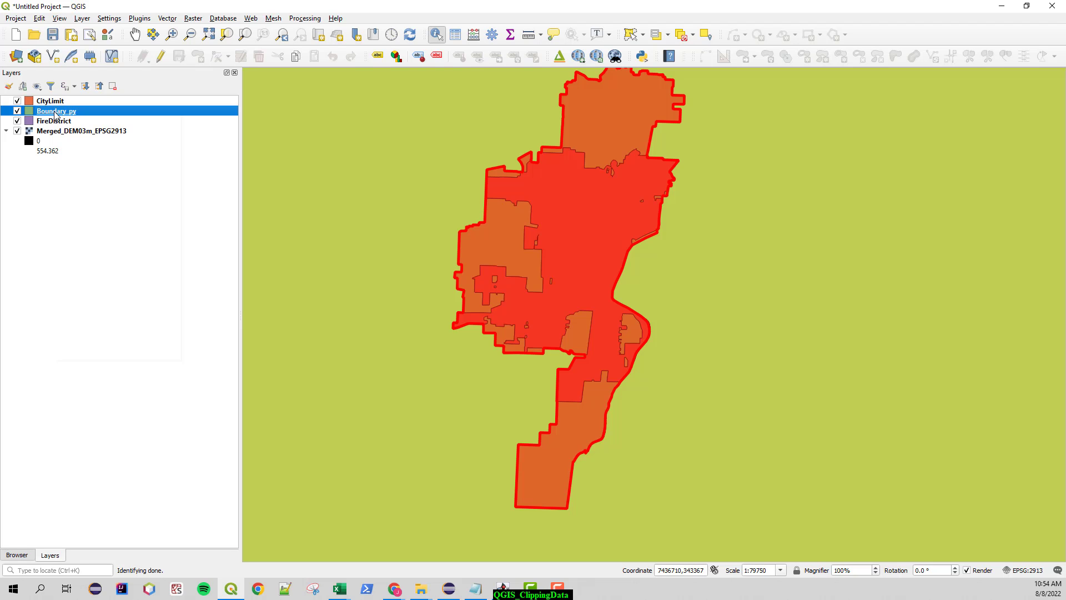
right_click(56, 114)
left_click(113, 210)
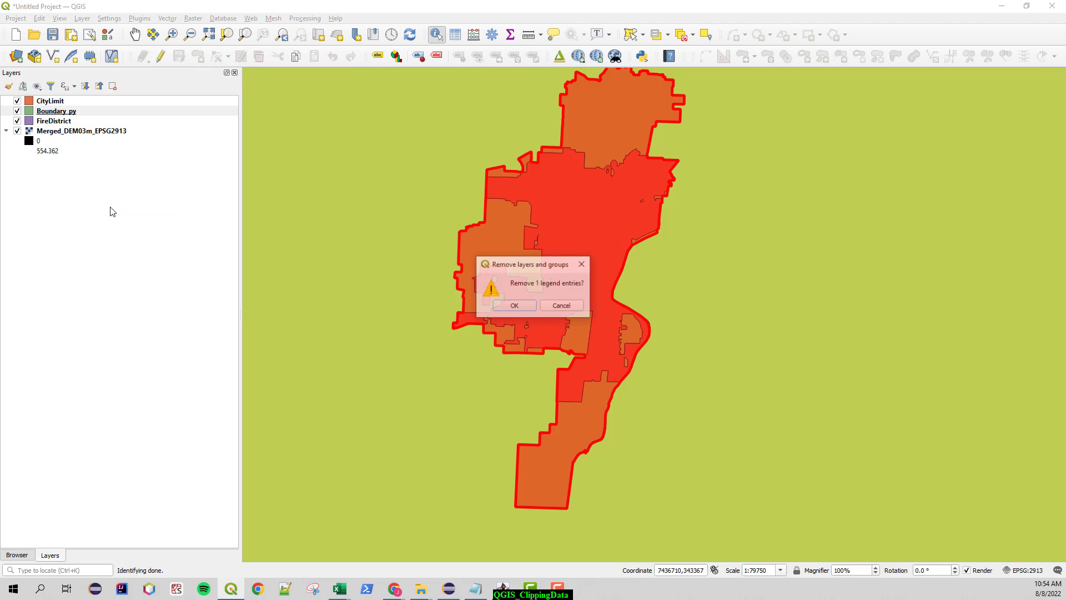
left_click(514, 305)
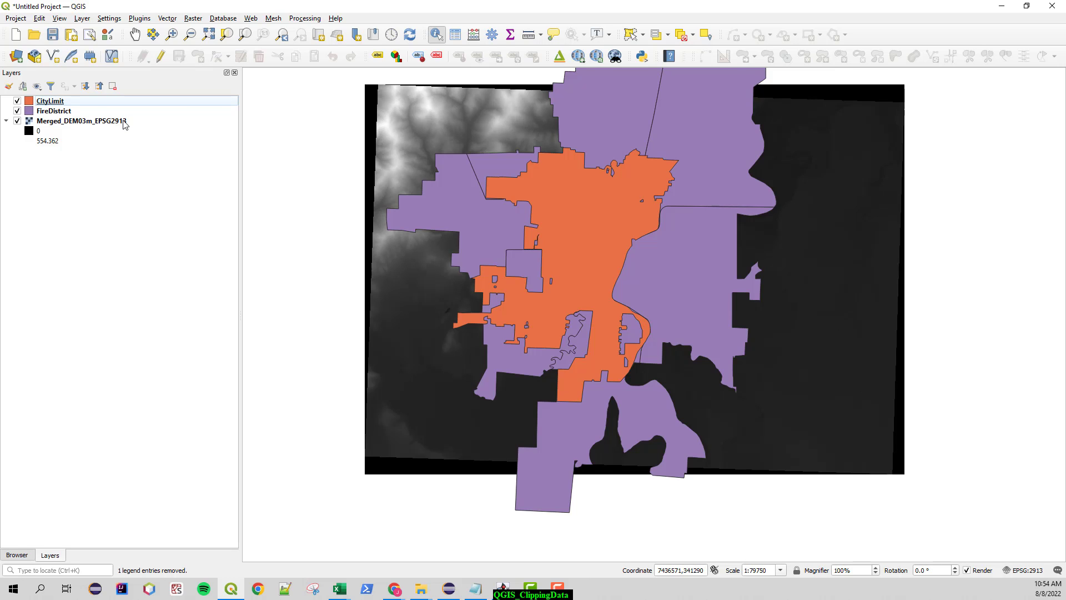
Check the project's coordinate reference system in the project properties, and close them.
left_click(1026, 570)
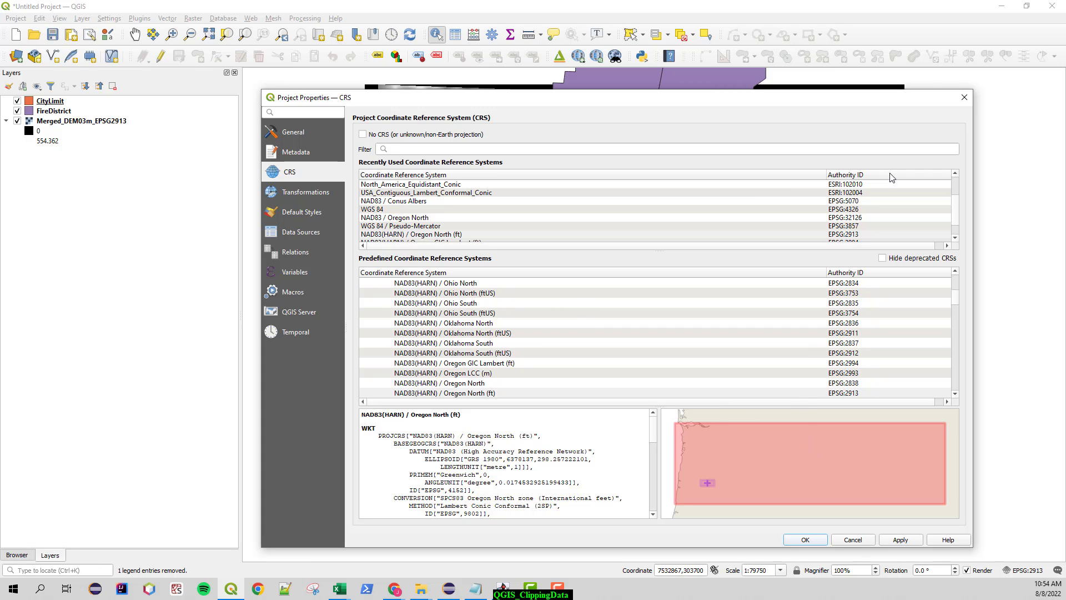
left_click(964, 97)
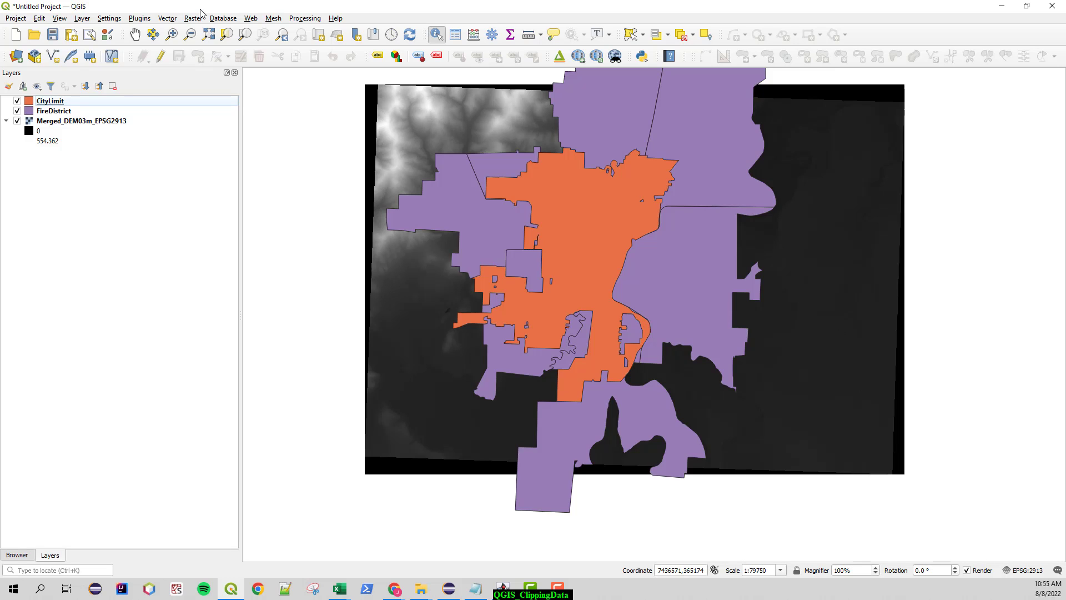
Start the vector Clip tool with FireDistrict as the input layer and CityLimit as the overlay layer.
left_click(168, 20)
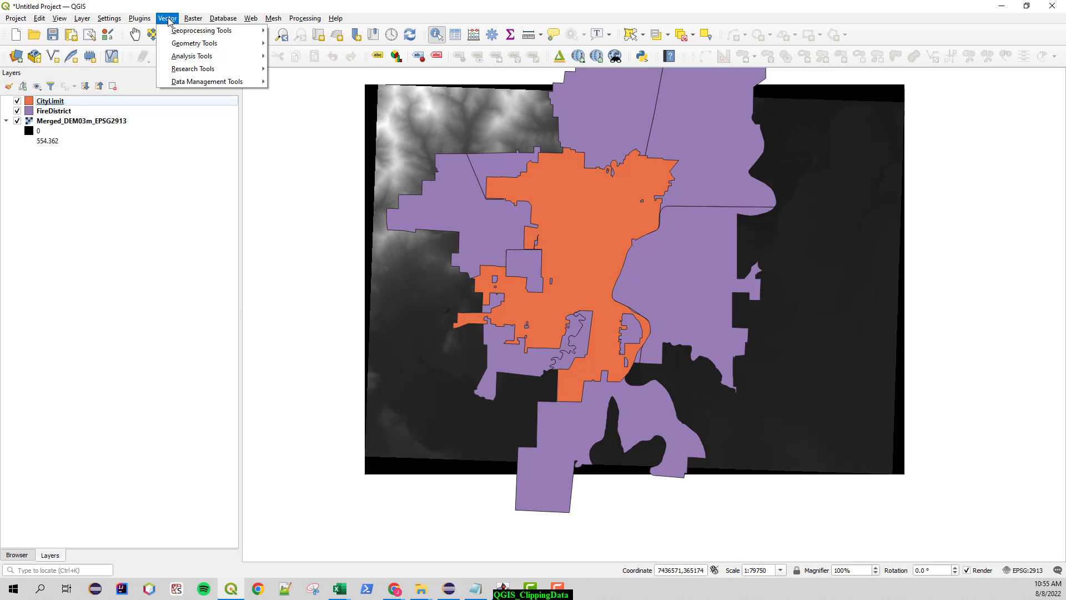
left_click(62, 114)
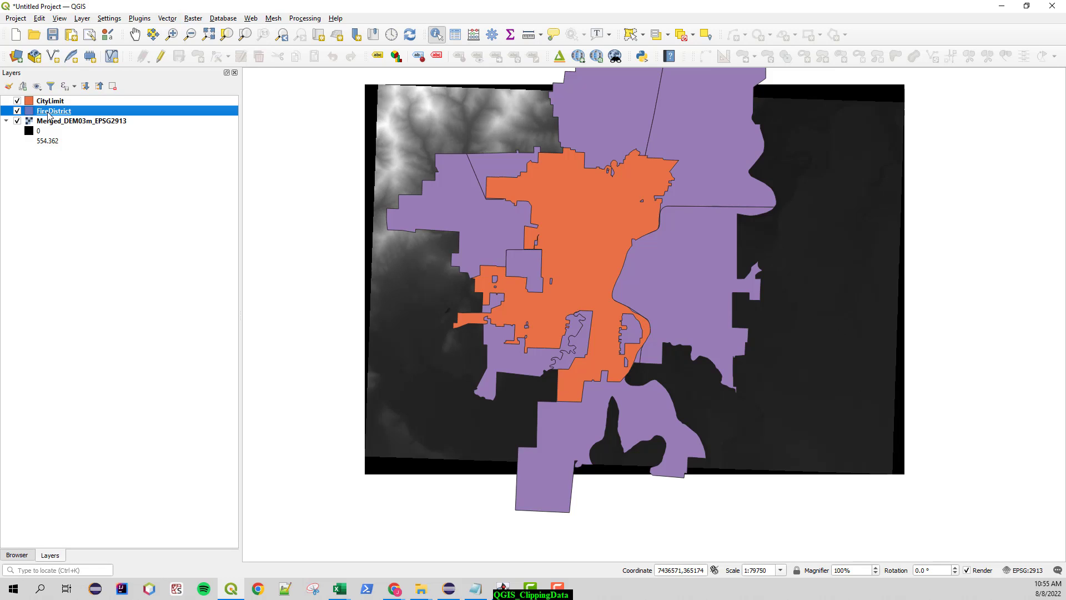
left_click(168, 20)
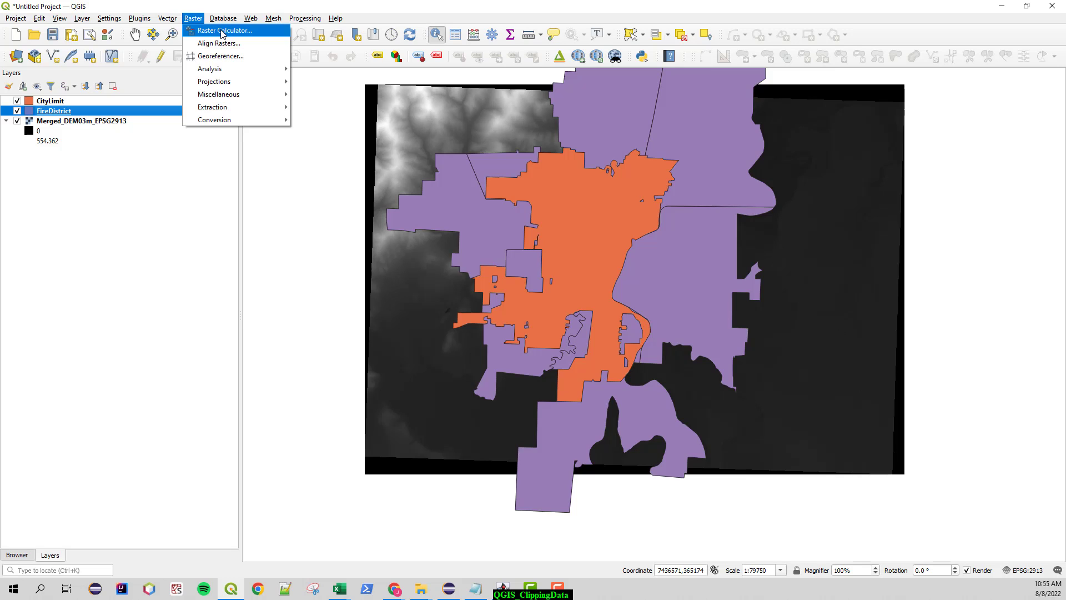
mouse_move(172, 34)
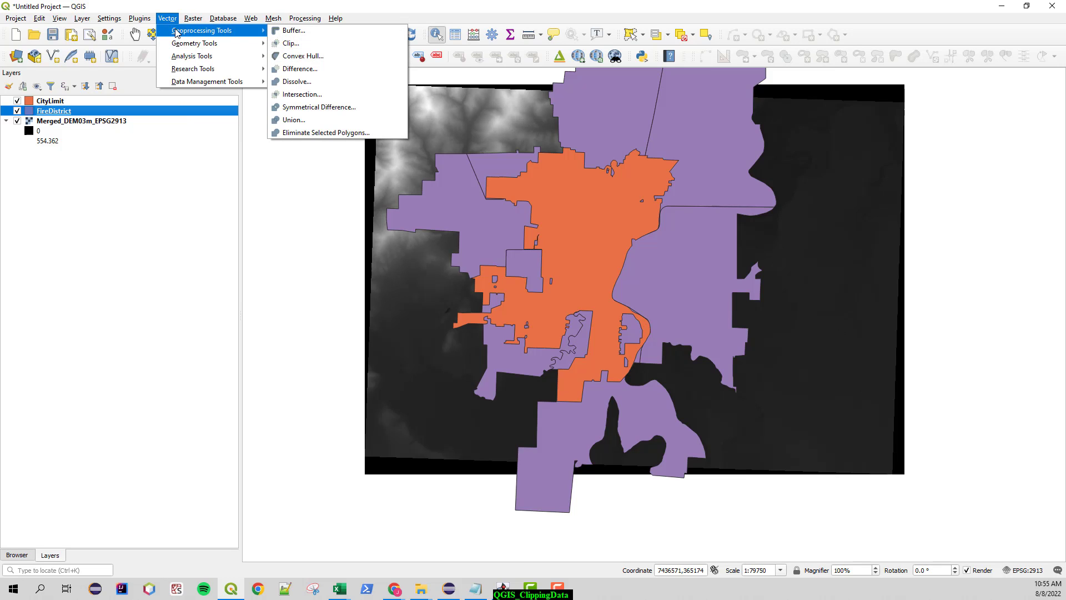
left_click(291, 44)
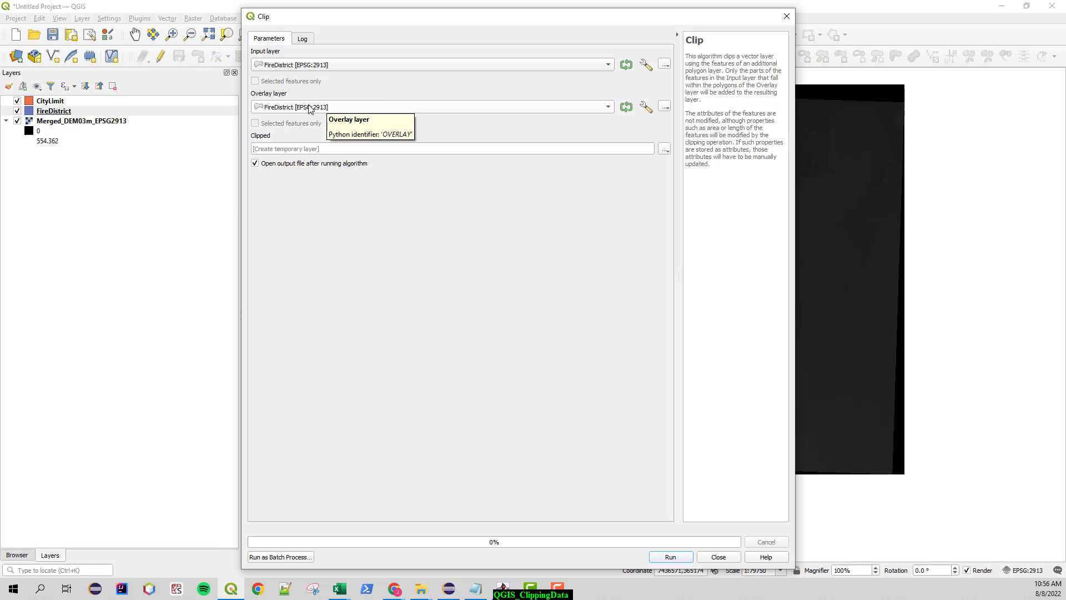
left_click(610, 110)
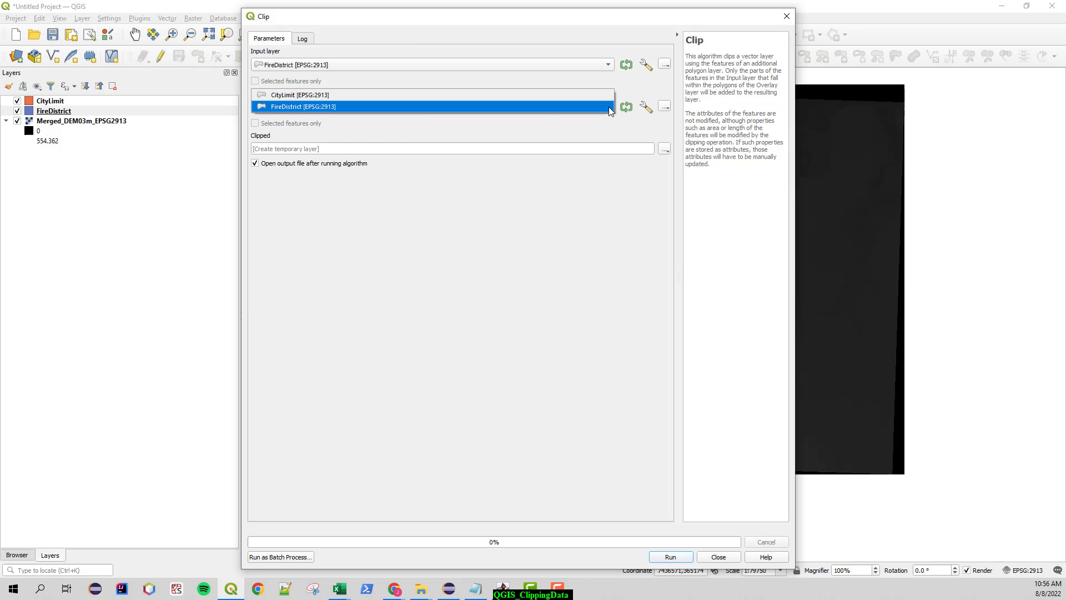
left_click(283, 98)
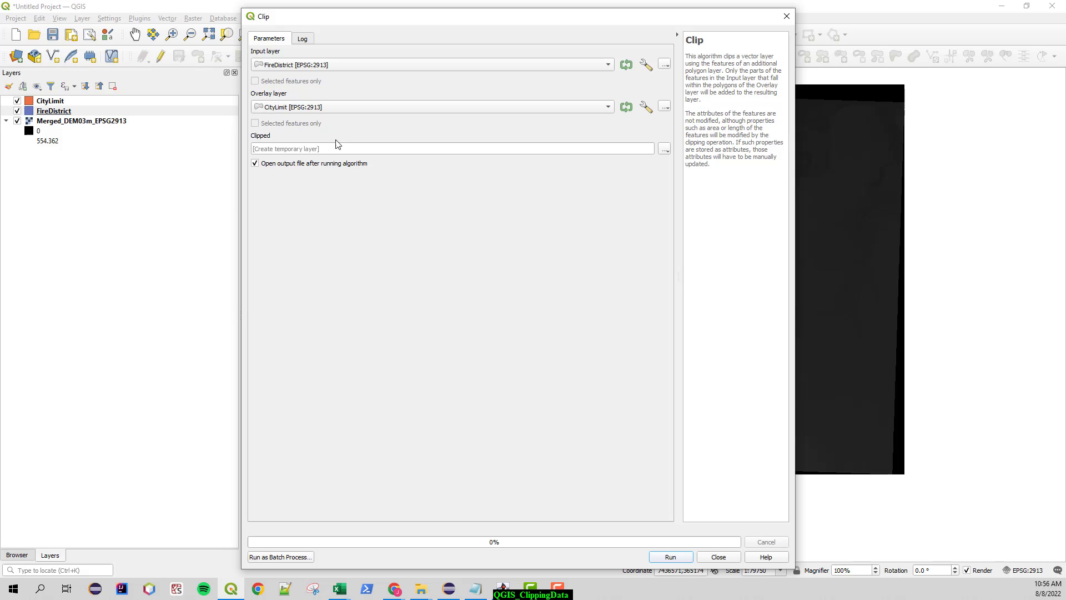
Set the clipped output to FireDistrict_CityLimit.shp in the Lab_01\Raw\MyData folder, and run the clip.
left_click(665, 149)
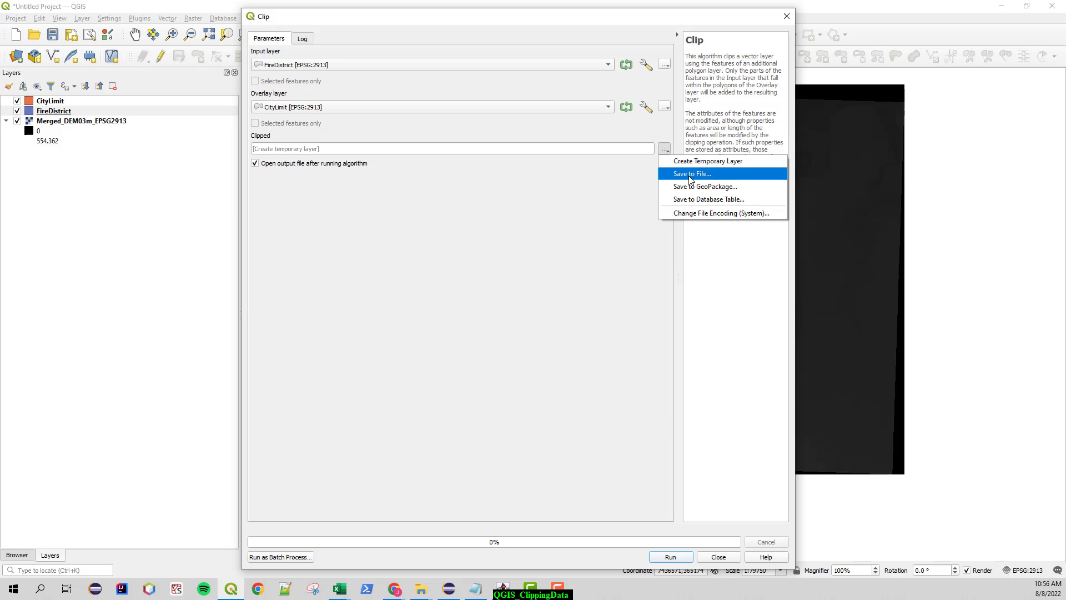
left_click(688, 173)
left_click_drag(565, 37, 428, 100)
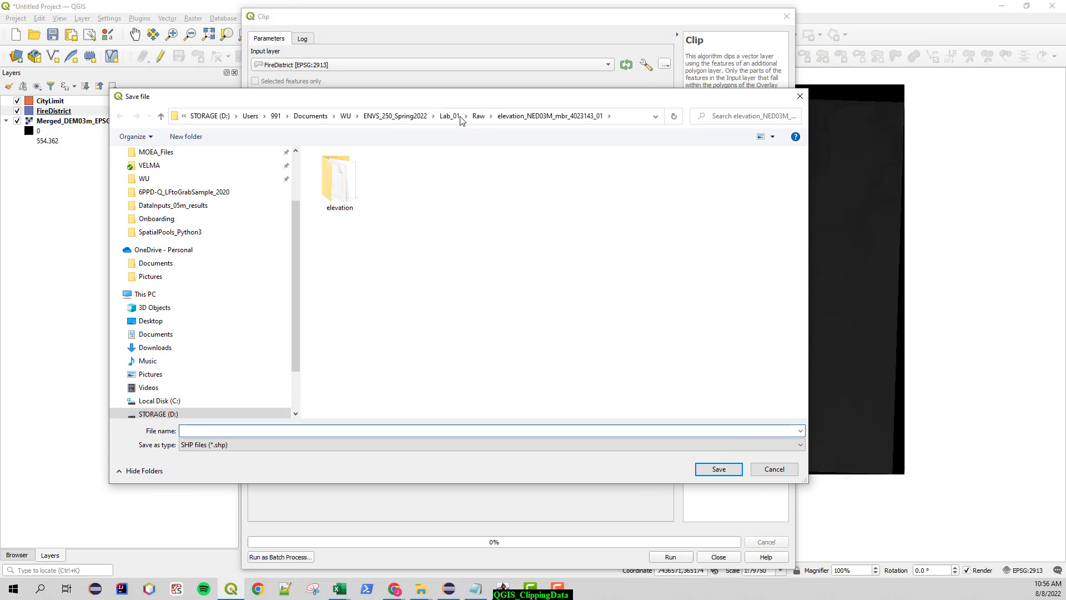
left_click(478, 116)
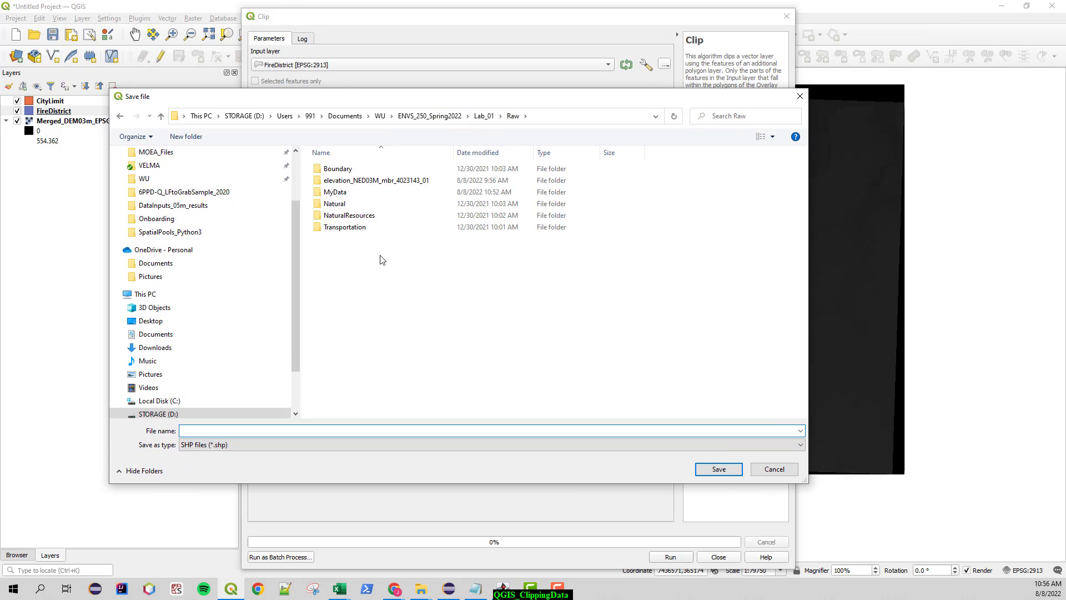
double_click(339, 194)
left_click(336, 430)
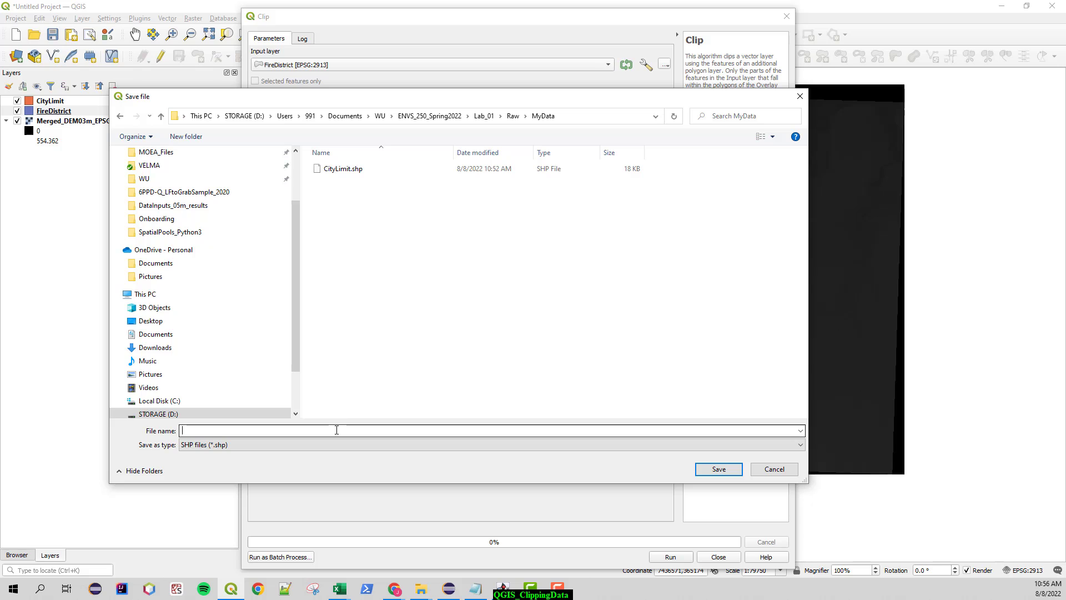
type("Fir")
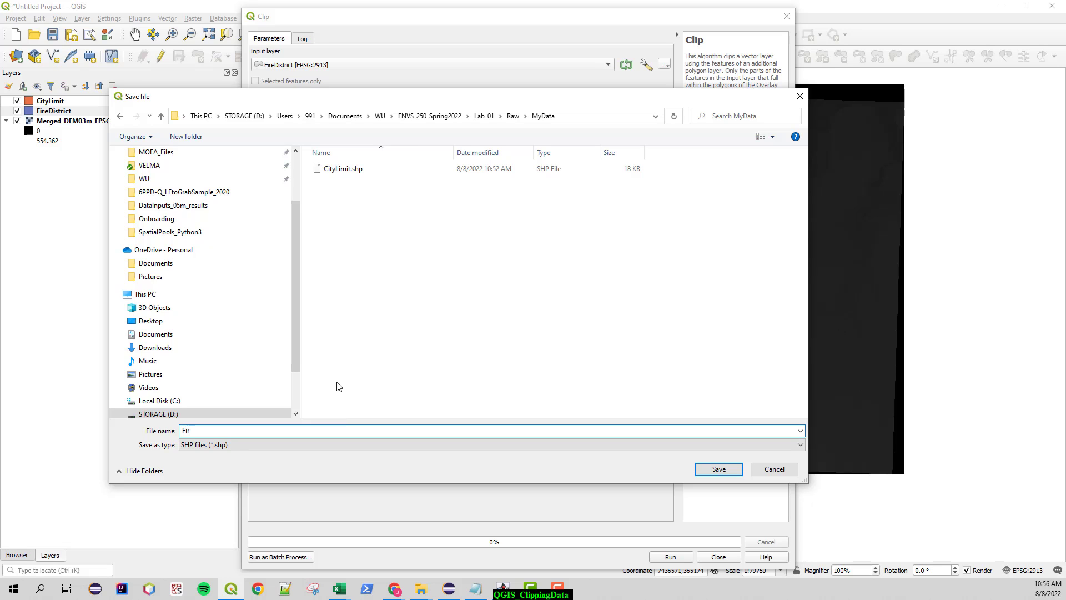
type("eDistrict_CityLimit")
left_click(716, 469)
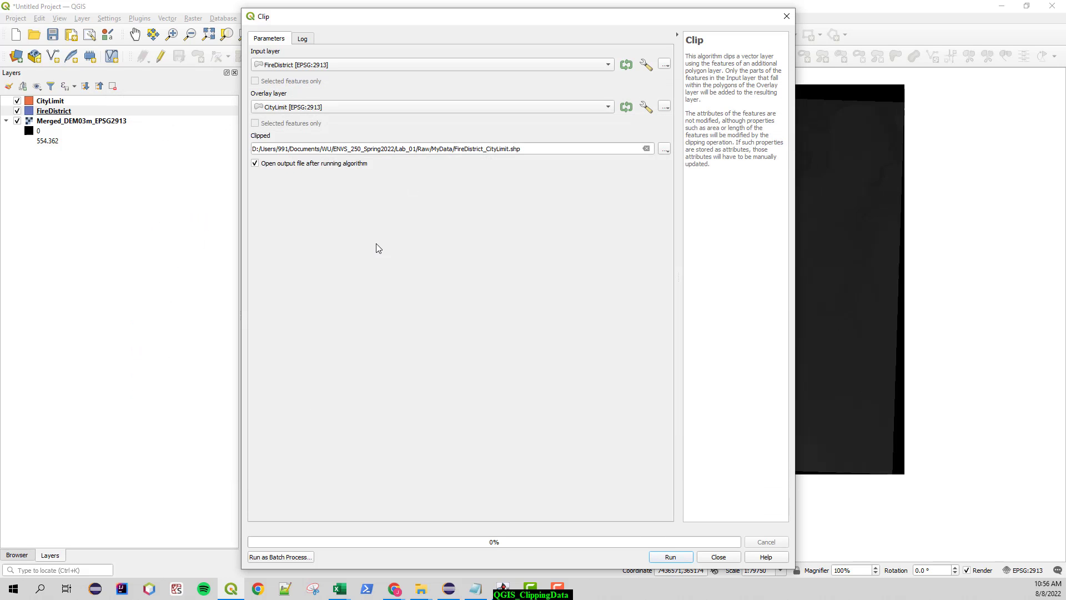
left_click(671, 557)
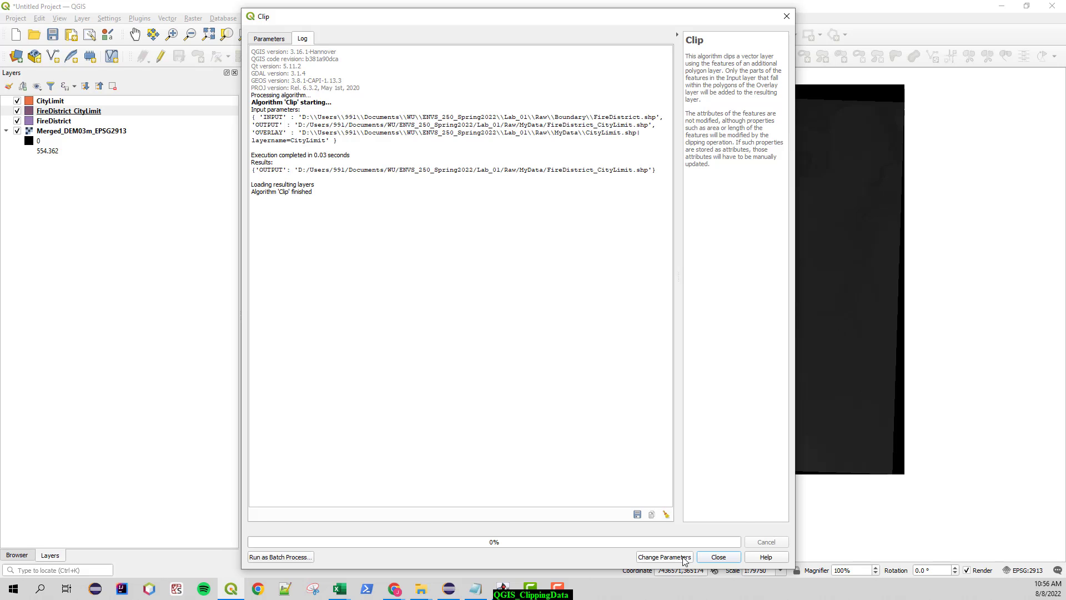
left_click(722, 558)
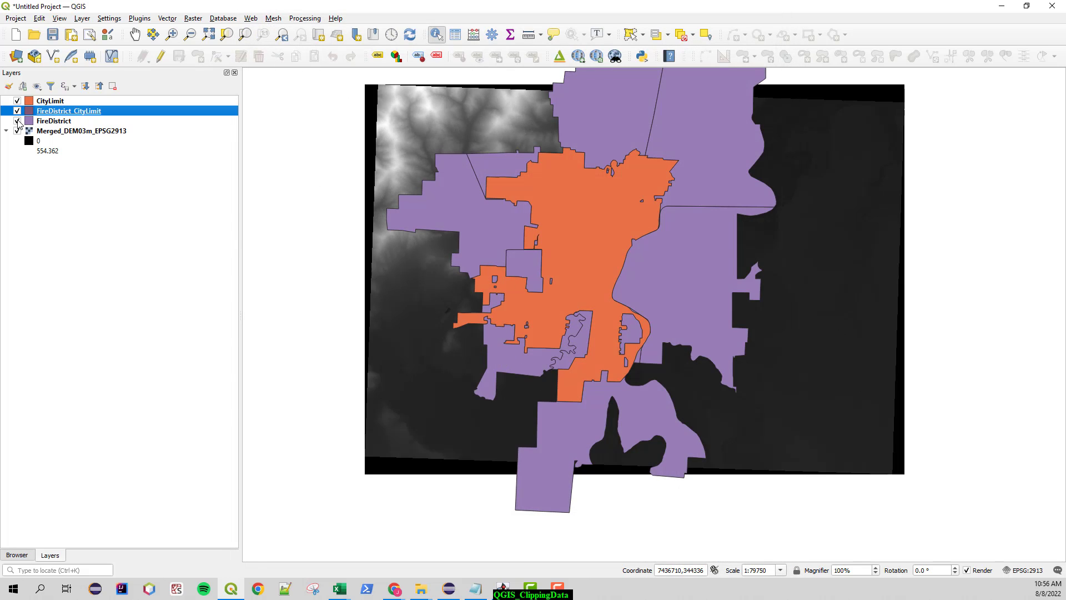
Hide the FireDistrict and CityLimit layers so that the clipped fire districts show over the DEM.
left_click(17, 121)
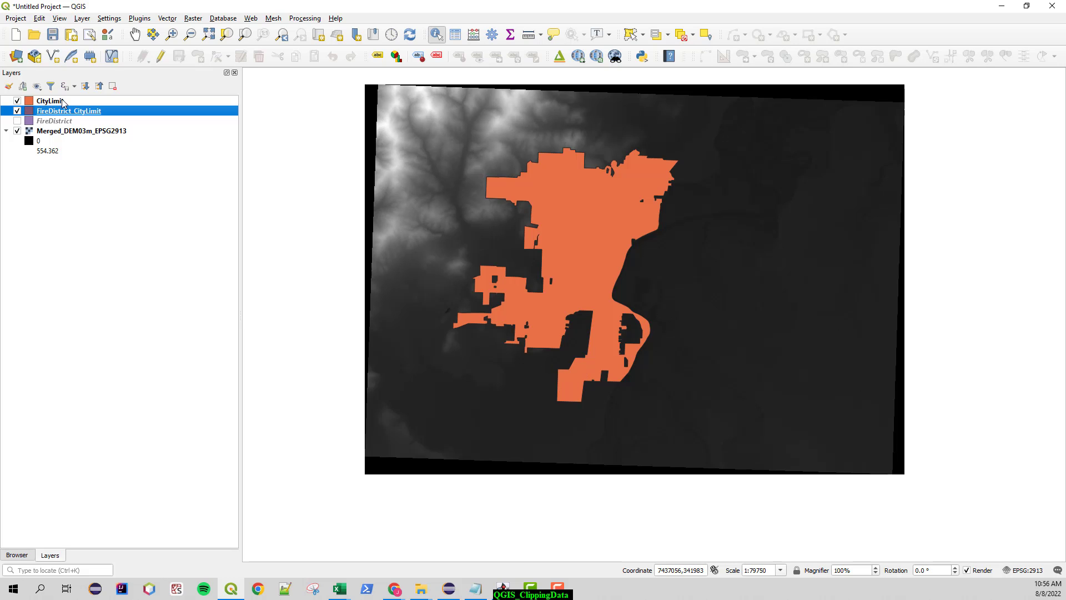
left_click(17, 101)
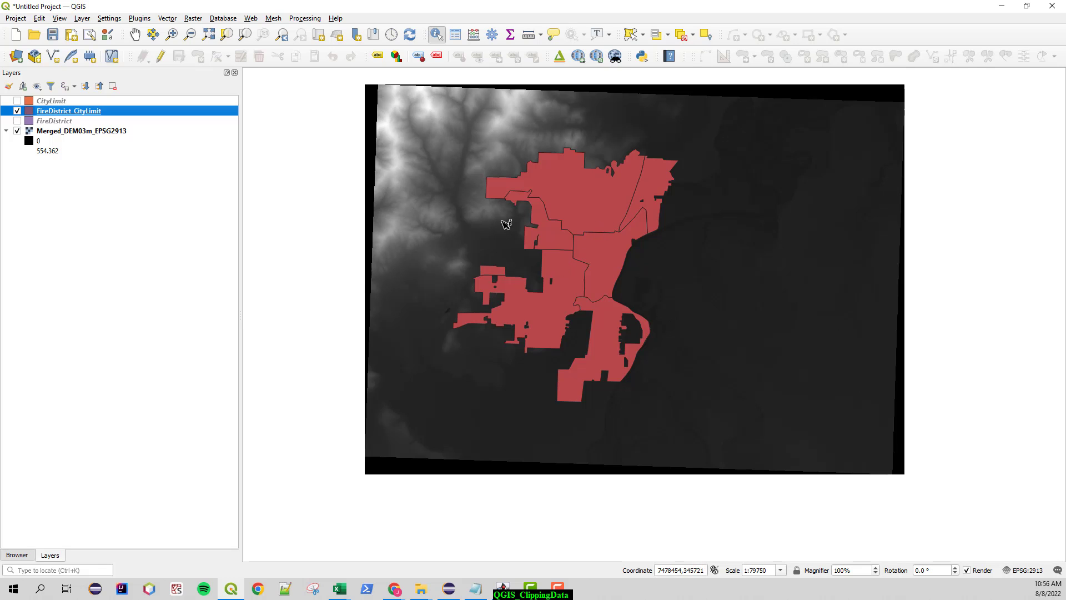
Open the attribute table of FireDistrict_CityLimit and enlarge it to show all its records.
right_click(55, 112)
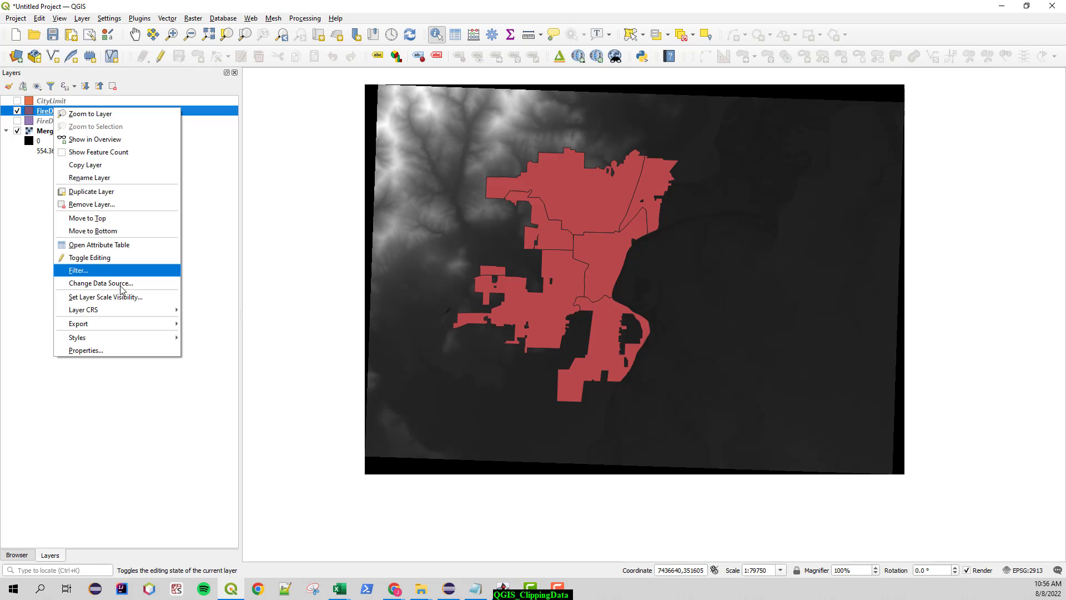
left_click(89, 246)
left_click_drag(531, 421, 526, 208)
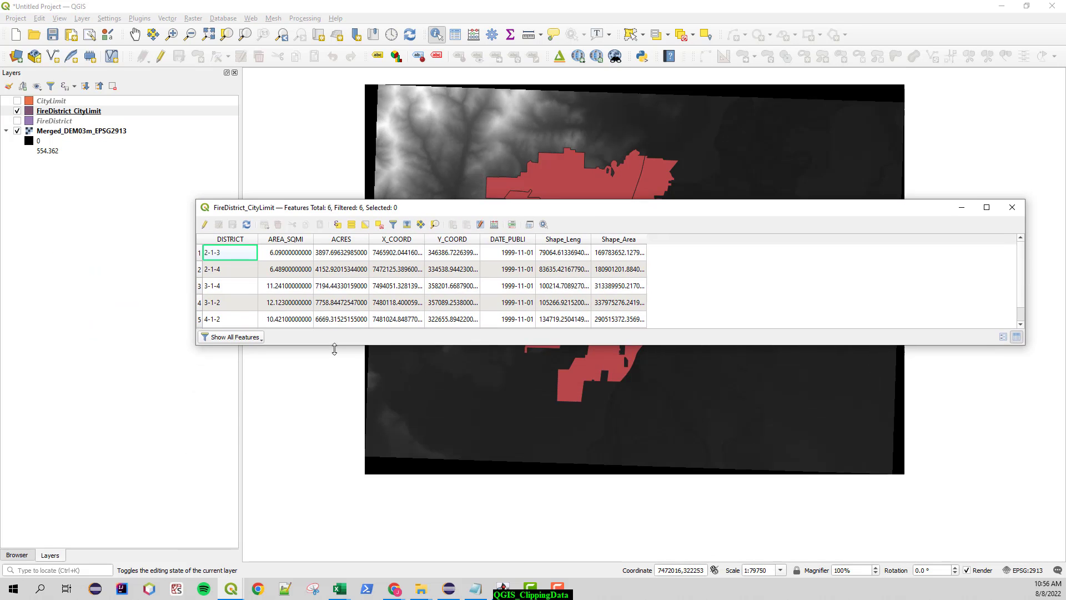
left_click_drag(343, 347, 343, 465)
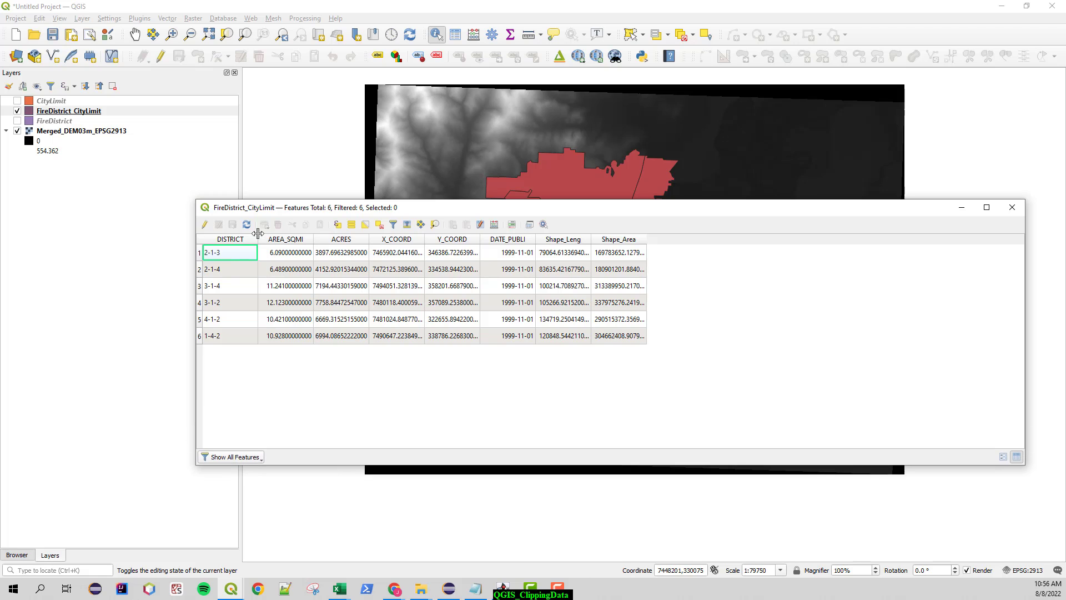
Highlight districts 2-1-3, 3-1-4, 3-1-2, 4-1-2 and 1-4-2 on the map one by one, close the table and clear the selection.
left_click(199, 254)
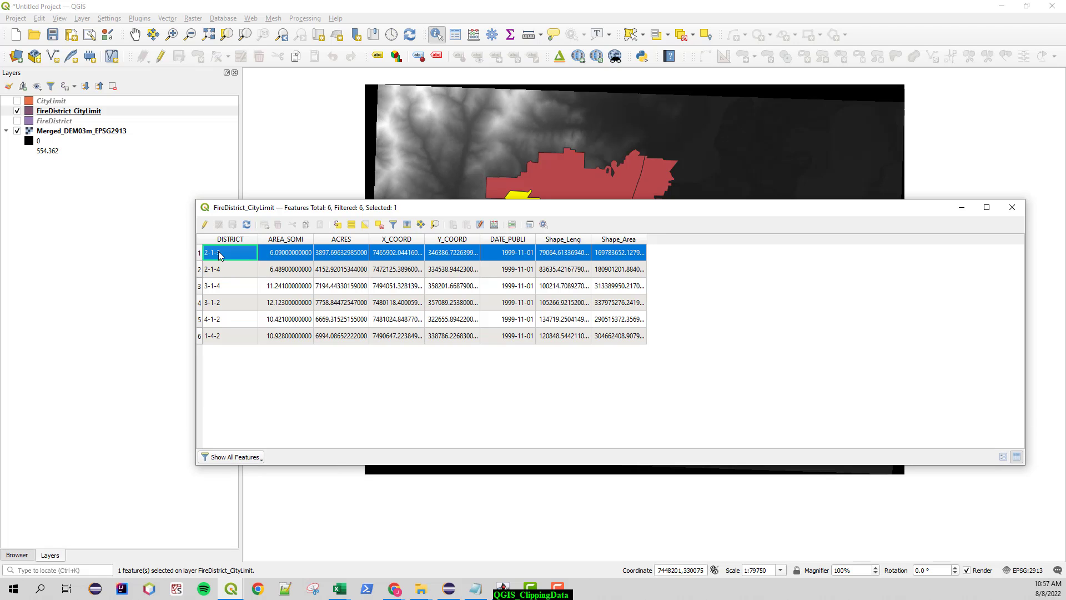
left_click(200, 289)
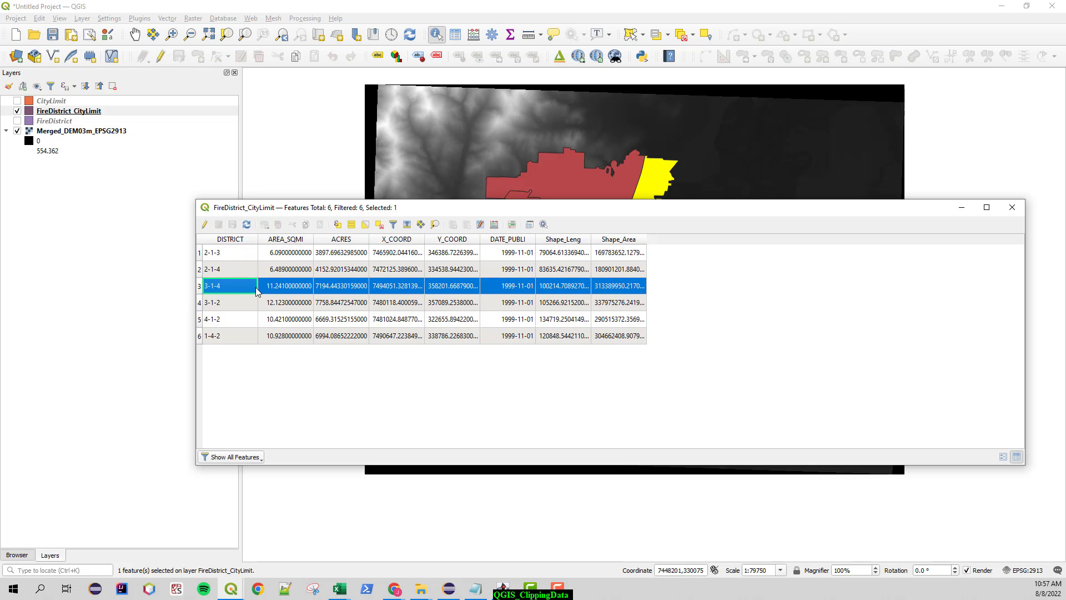
left_click_drag(377, 212, 364, 354)
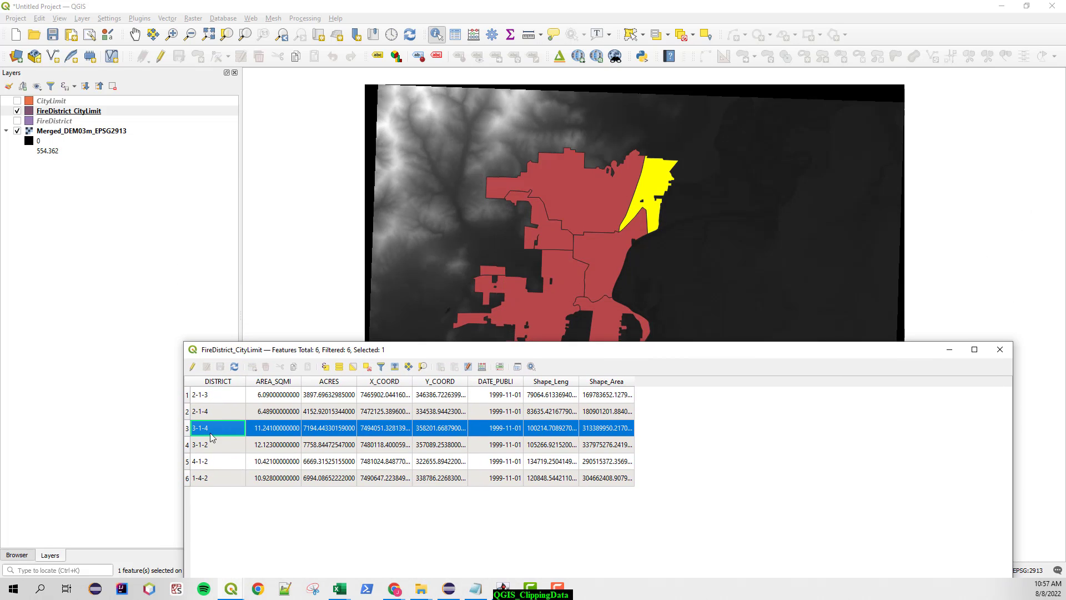
left_click(188, 445)
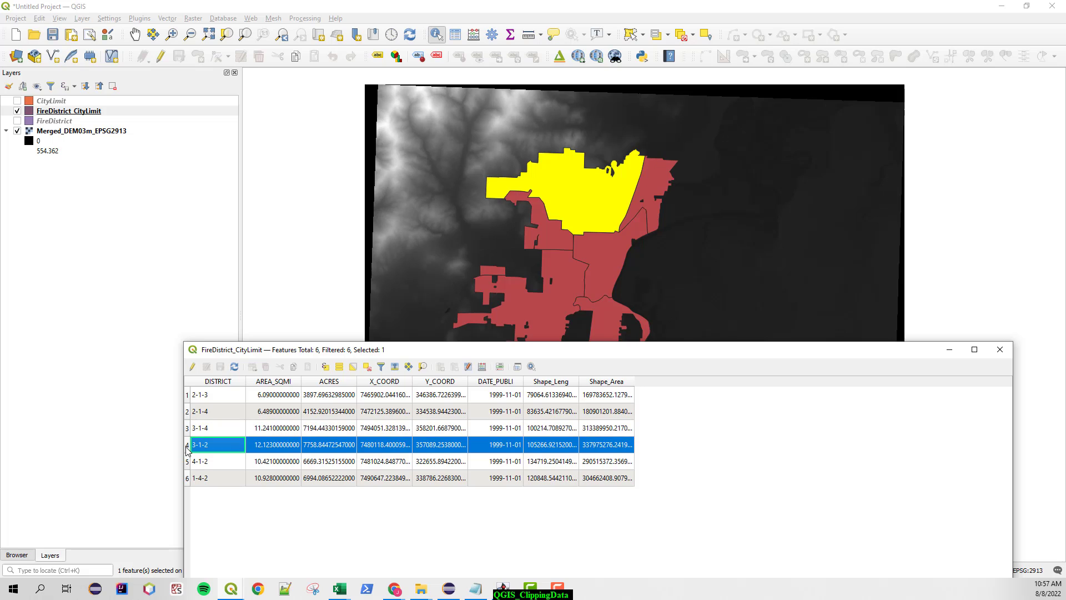
left_click(187, 462)
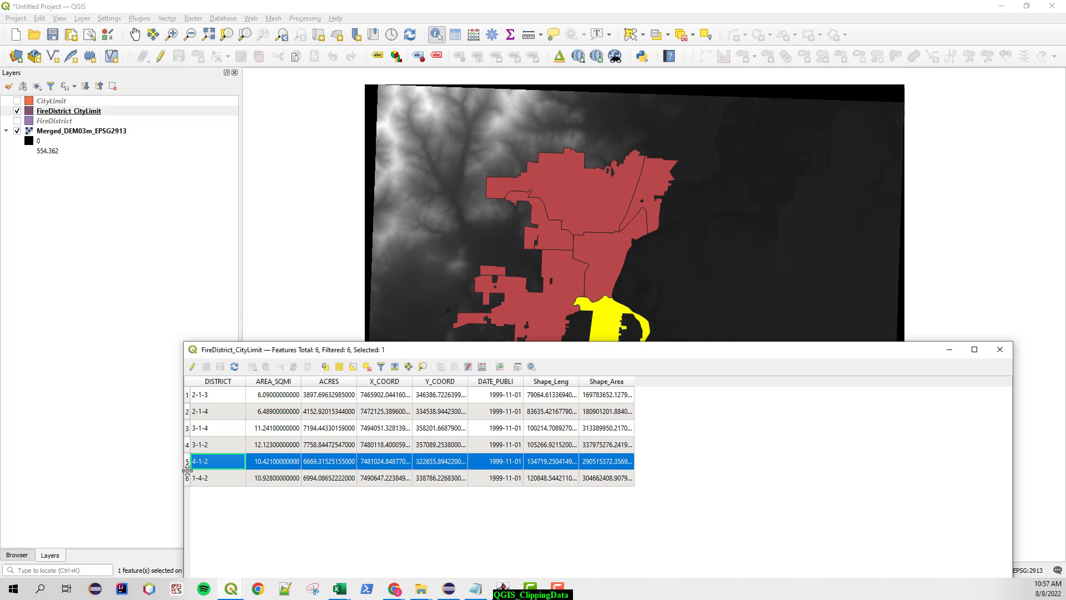
left_click(188, 479)
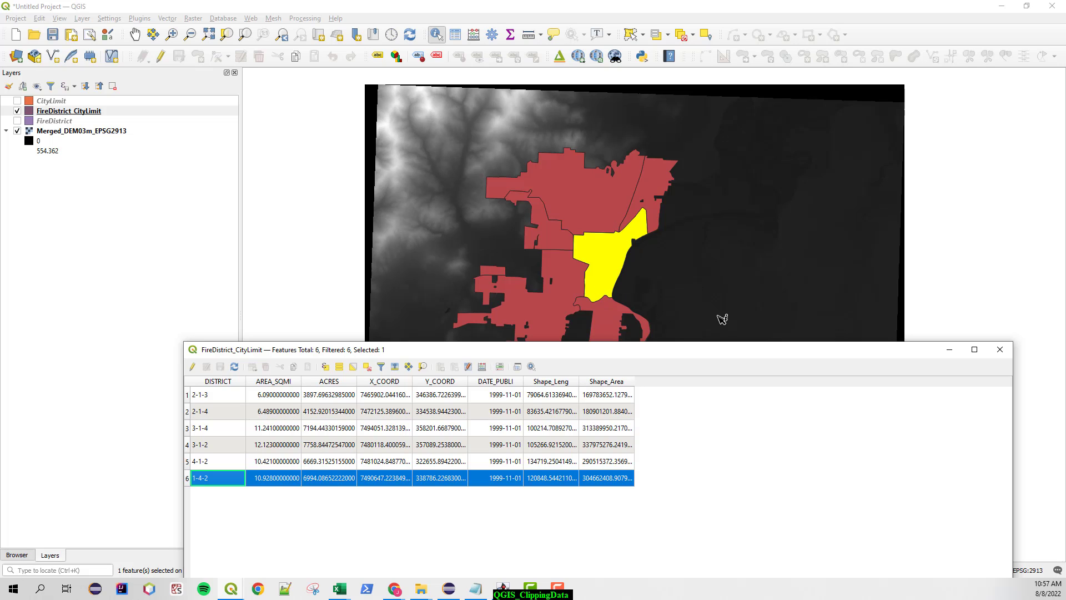
left_click(1000, 351)
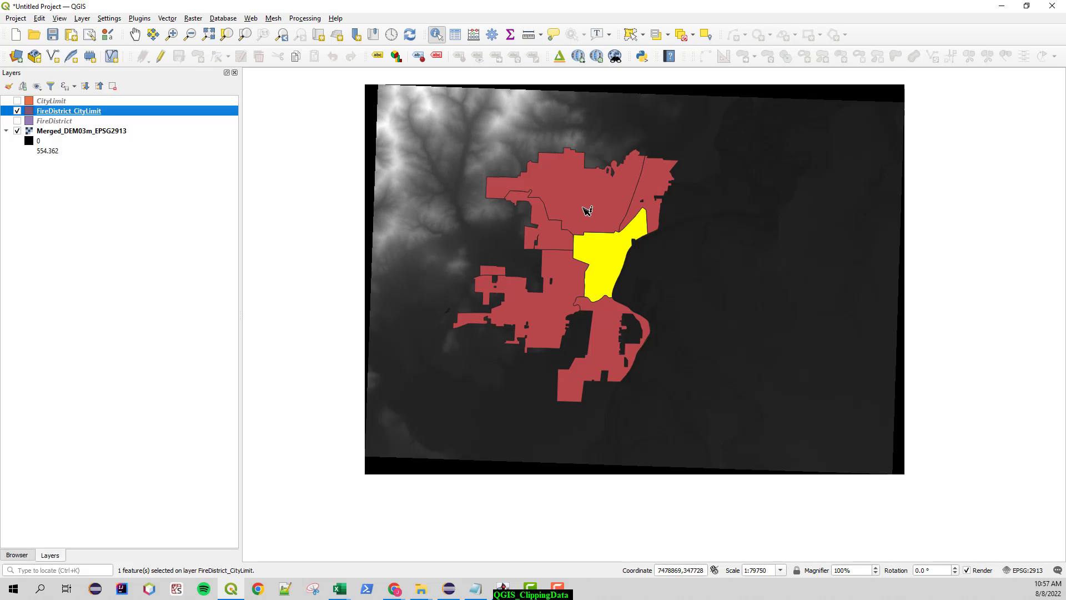
left_click(683, 37)
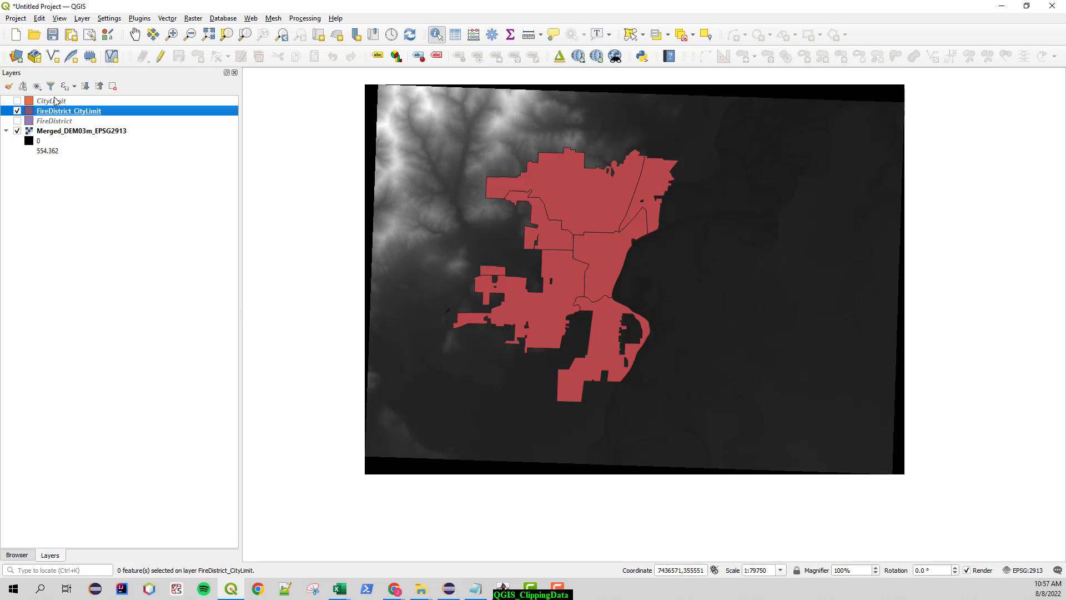
Make Merged_DEM03m_EPSG2913 the active layer and look for a tool that clips rasters.
left_click(59, 131)
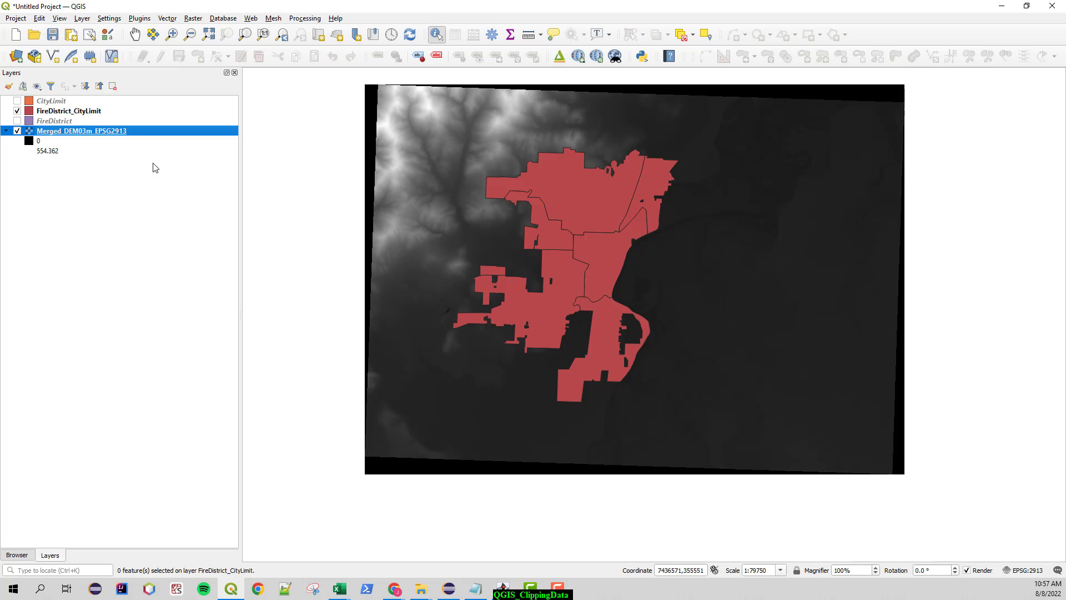
left_click(170, 21)
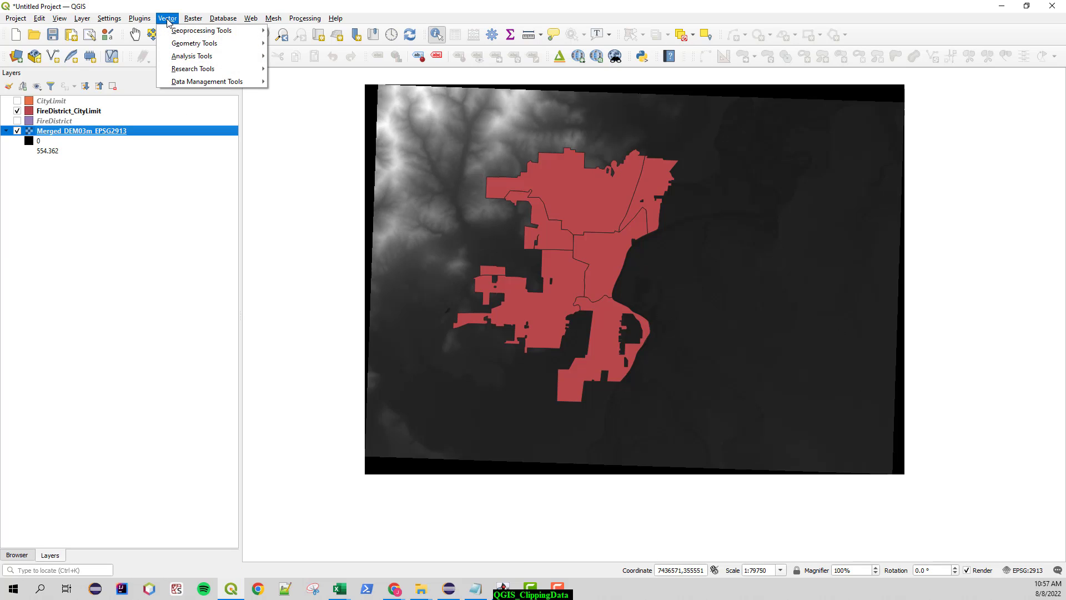
mouse_move(223, 30)
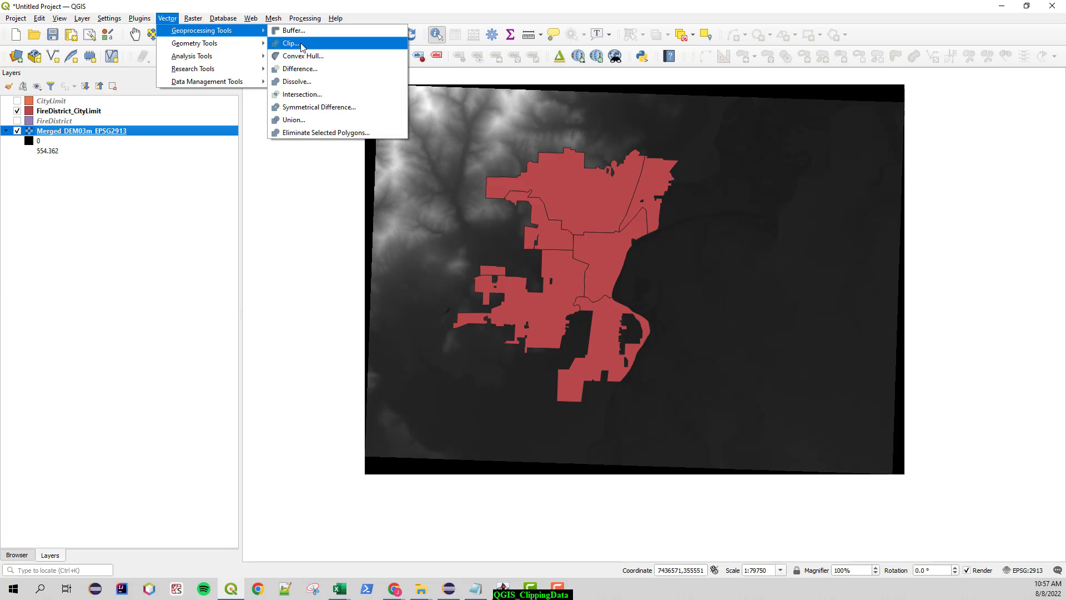
left_click(193, 20)
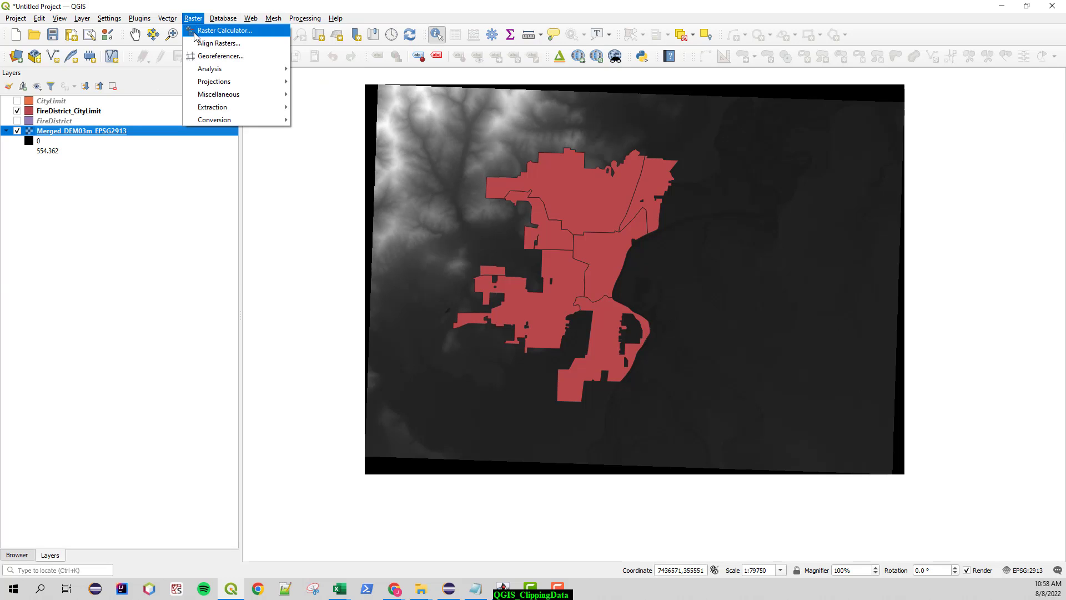
mouse_move(240, 109)
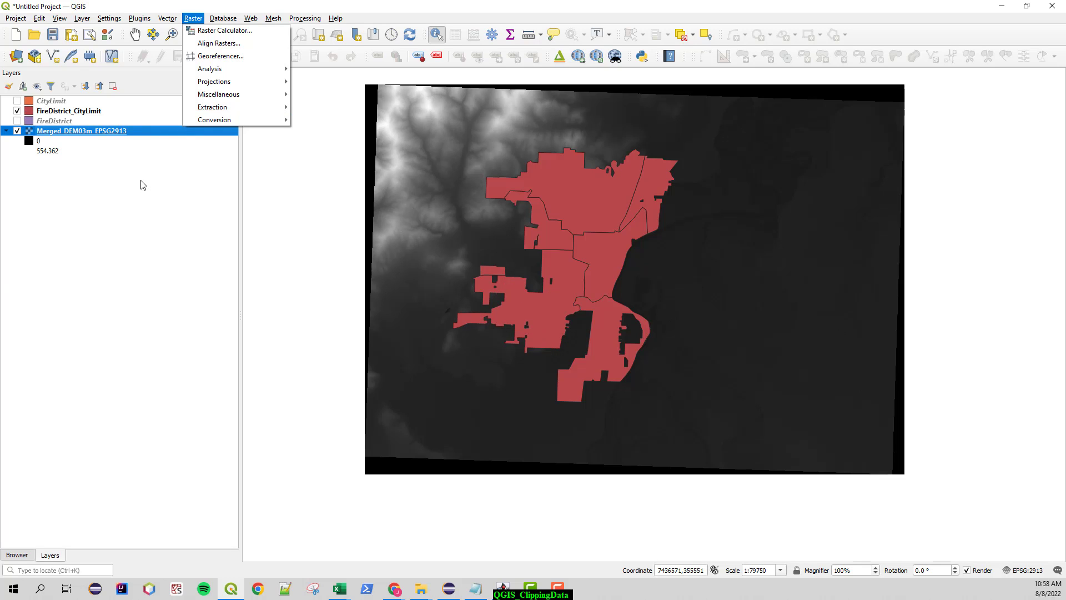
Hide the FireDistrict_CityLimit layer and show the CityLimit layer over the DEM.
left_click(17, 112)
left_click(17, 111)
left_click(17, 100)
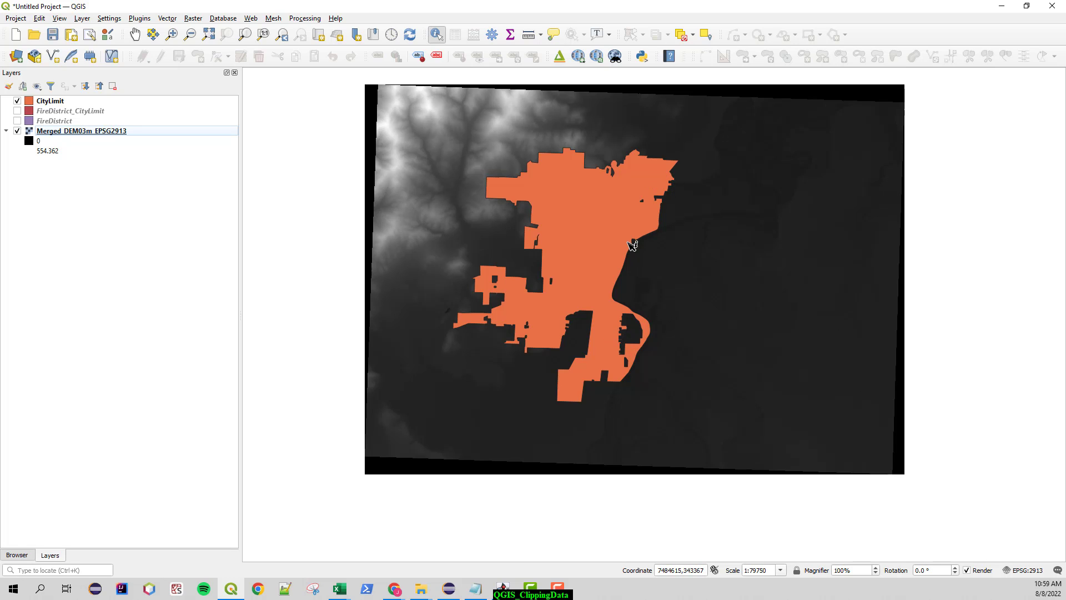
Start Clip Raster by Mask Layer with Merged_DEM03m_EPSG2913 as the input layer and CityLimit as the mask layer.
left_click(193, 19)
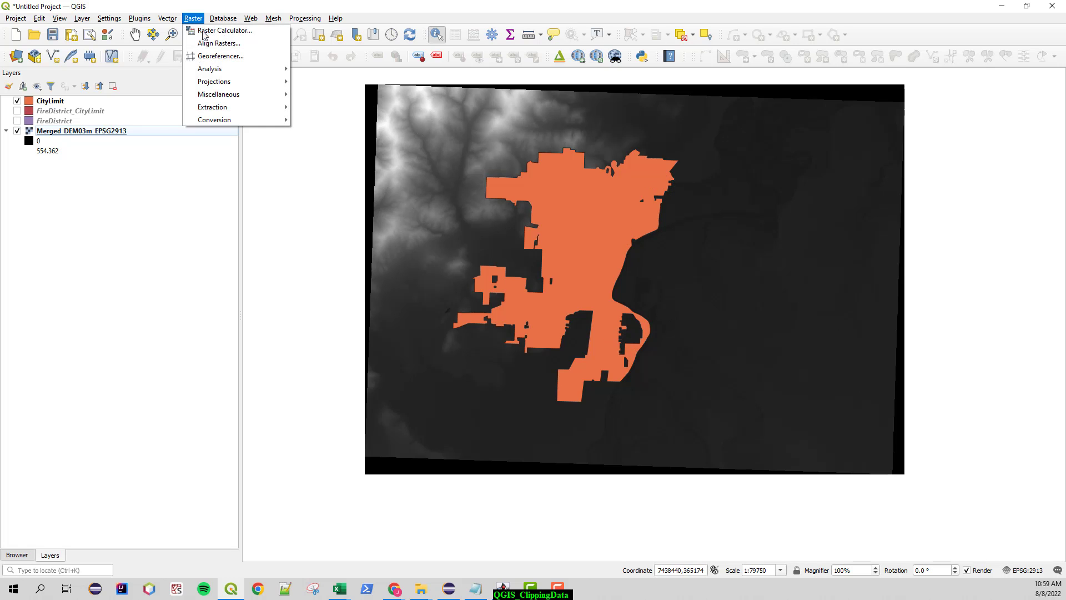
mouse_move(227, 106)
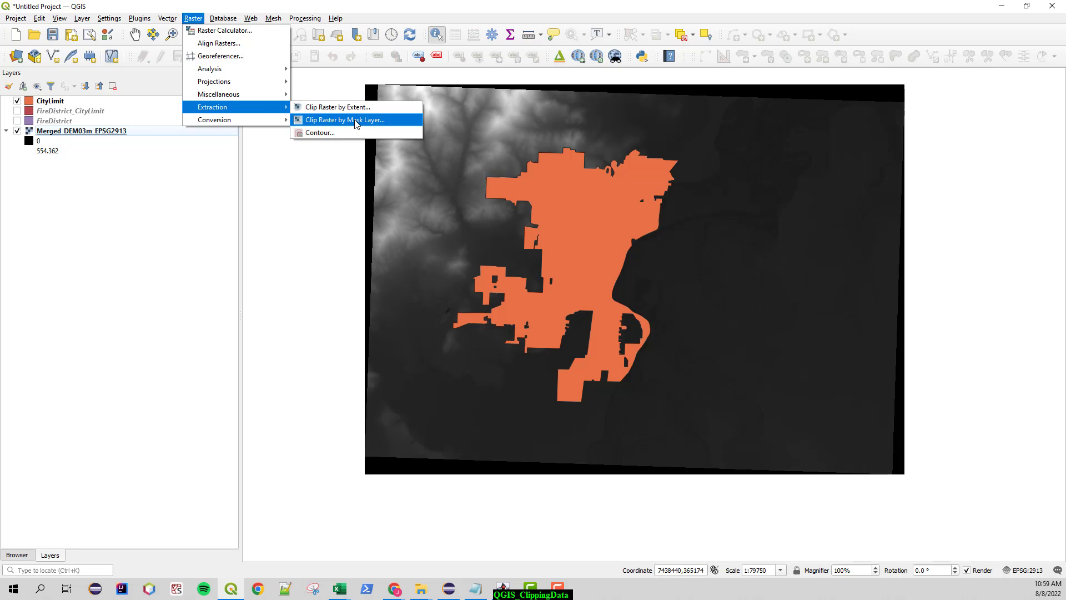
left_click(384, 124)
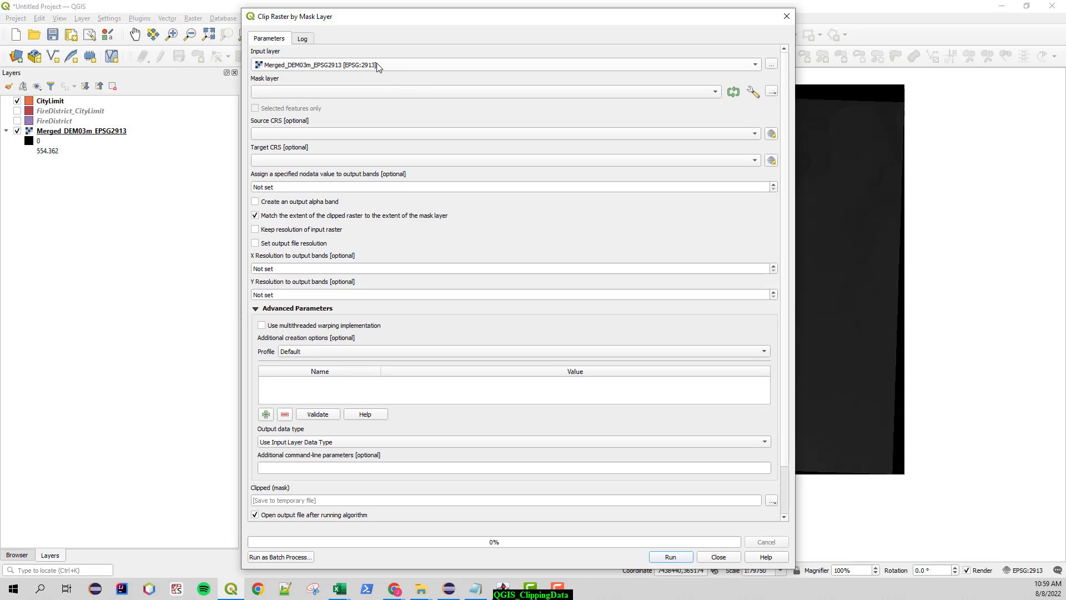
left_click(716, 93)
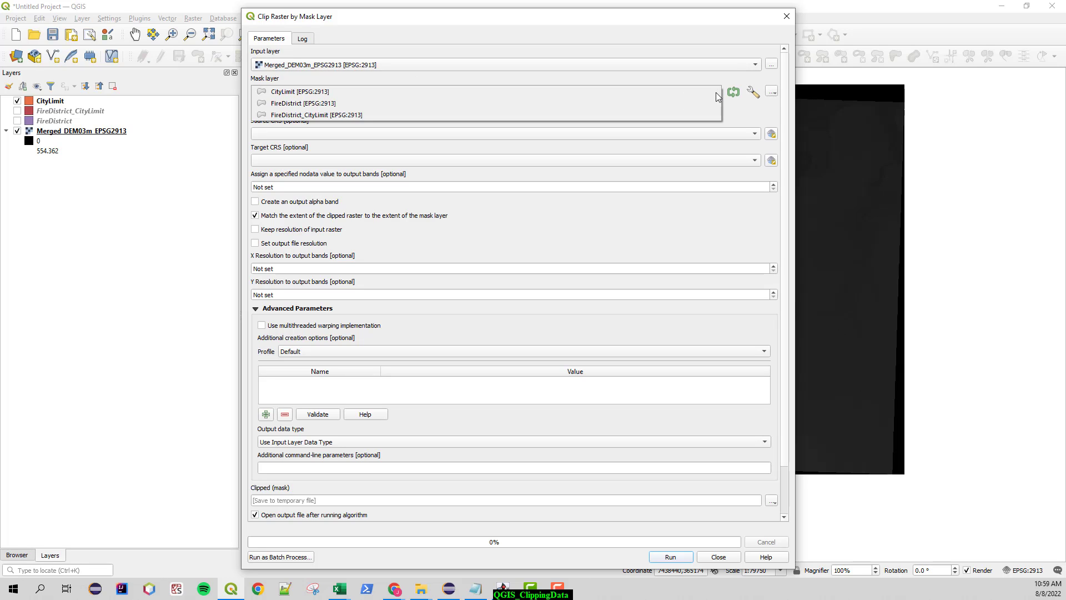
left_click(297, 94)
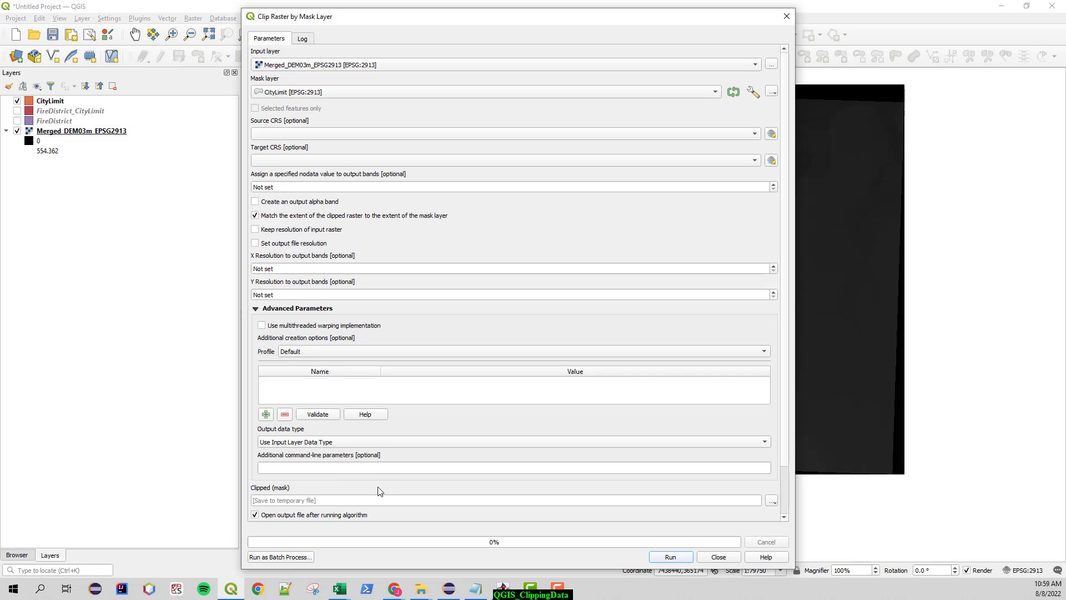
Set the clipped output to DEM03m_CityLimit.tif in the Lab_01\Raw\MyData folder, run the clip, and close the tool.
scroll(785, 467, "down", 2)
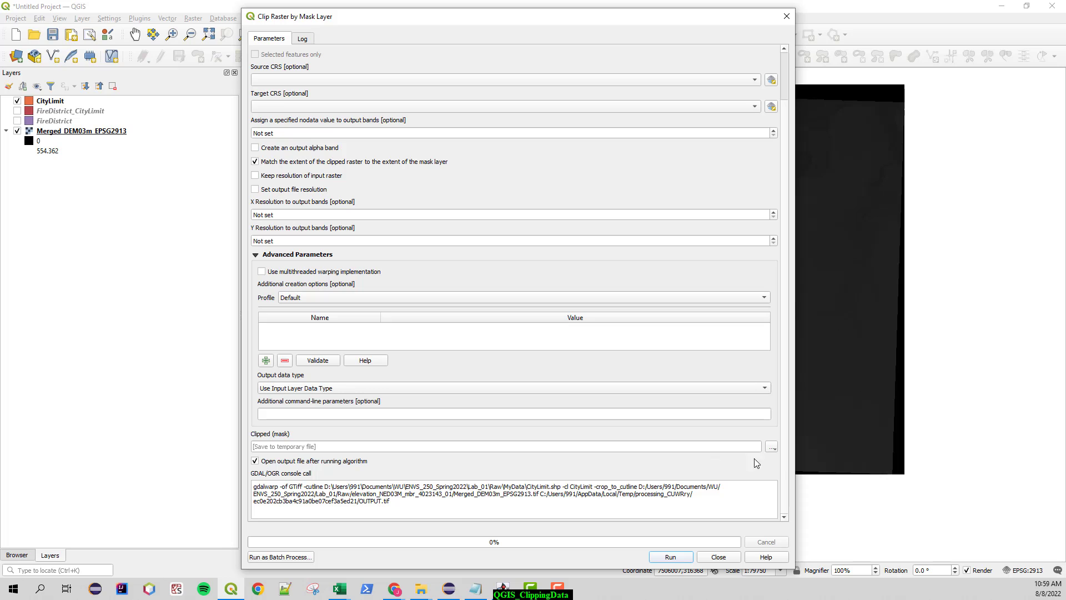
left_click(772, 448)
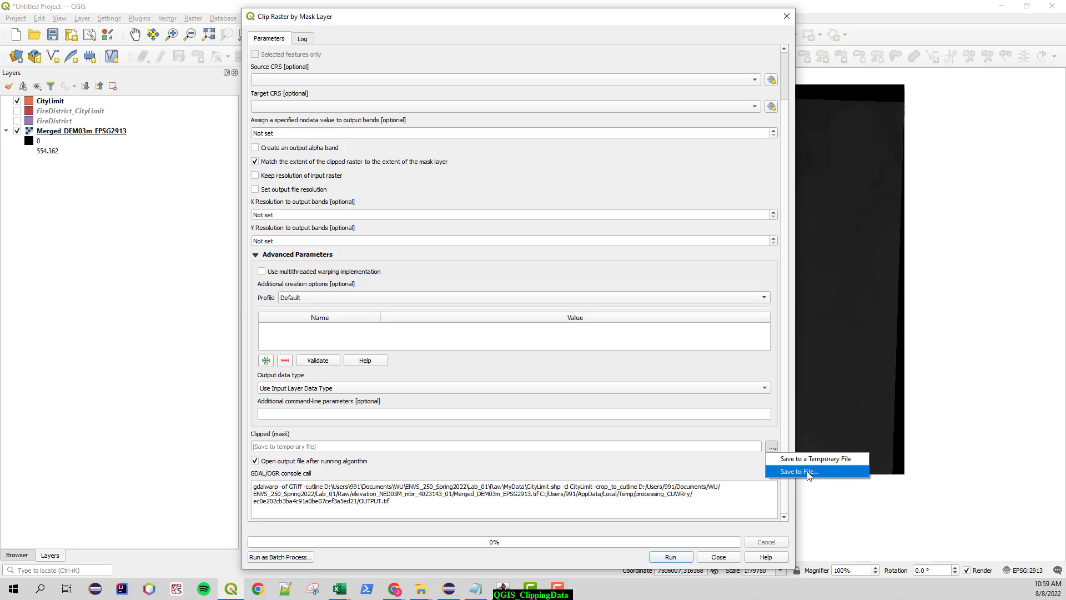
left_click(799, 471)
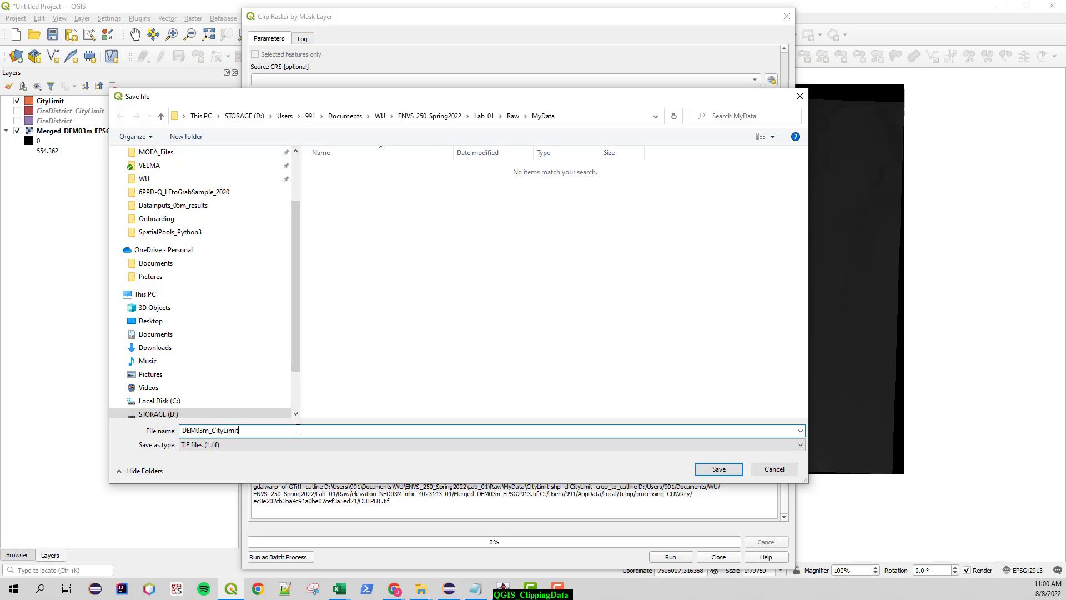
left_click(220, 448)
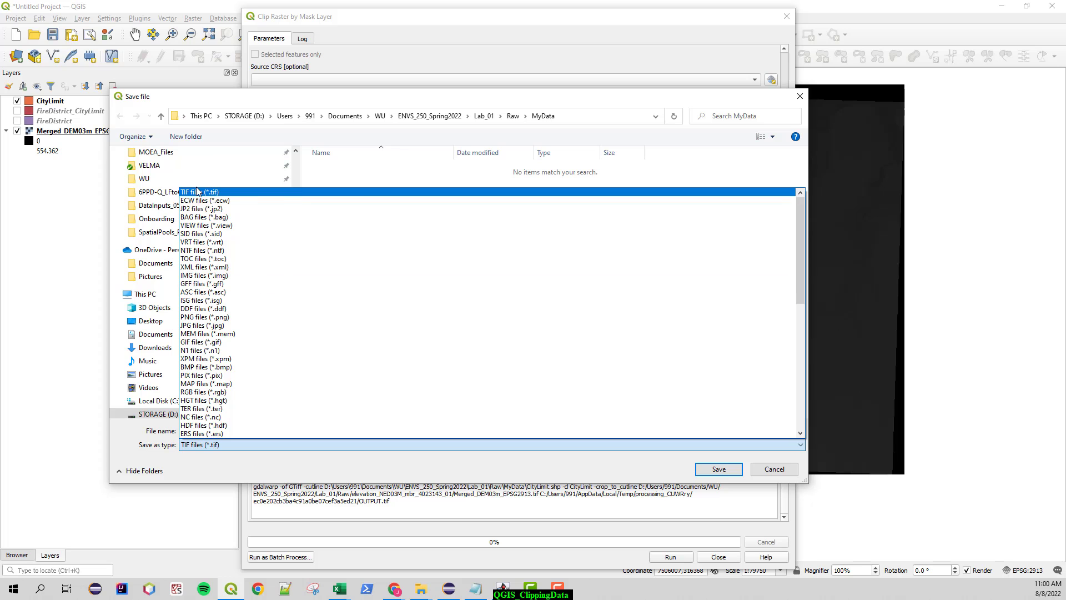
left_click(194, 195)
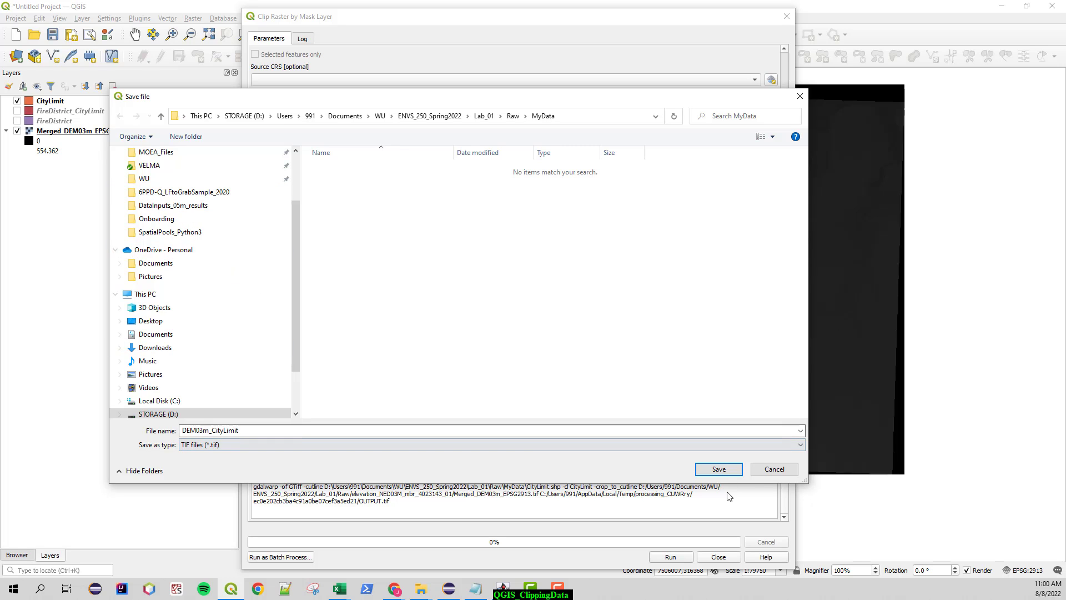
left_click(719, 469)
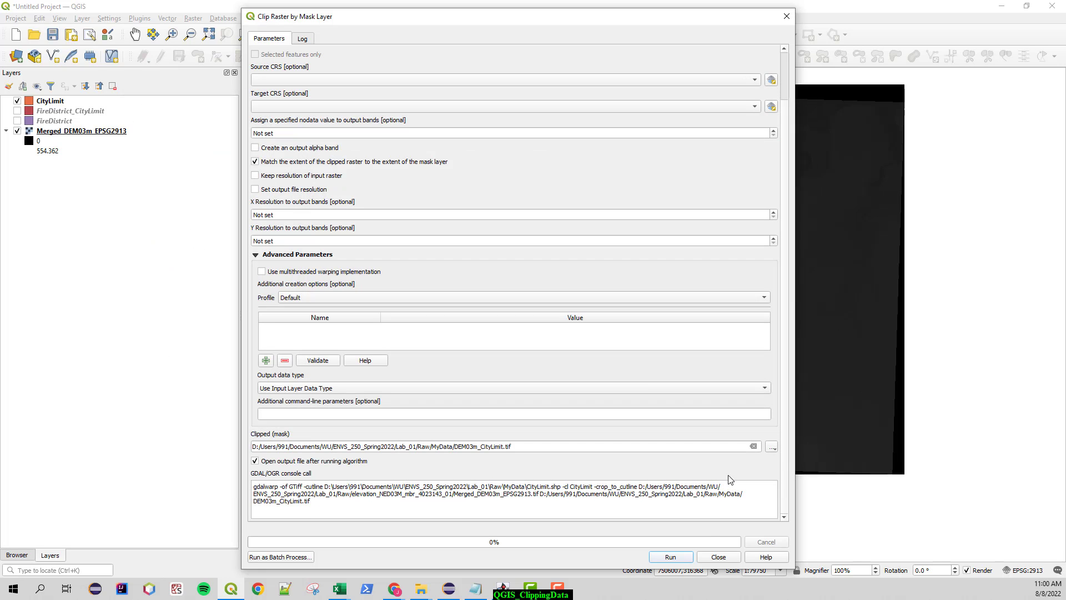
left_click(671, 557)
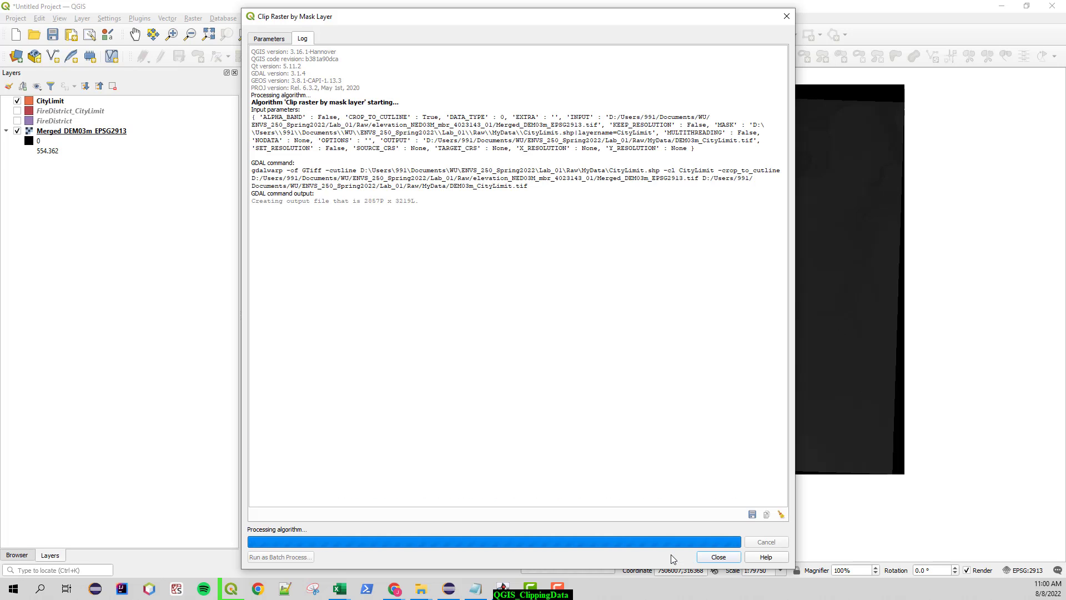
left_click(725, 557)
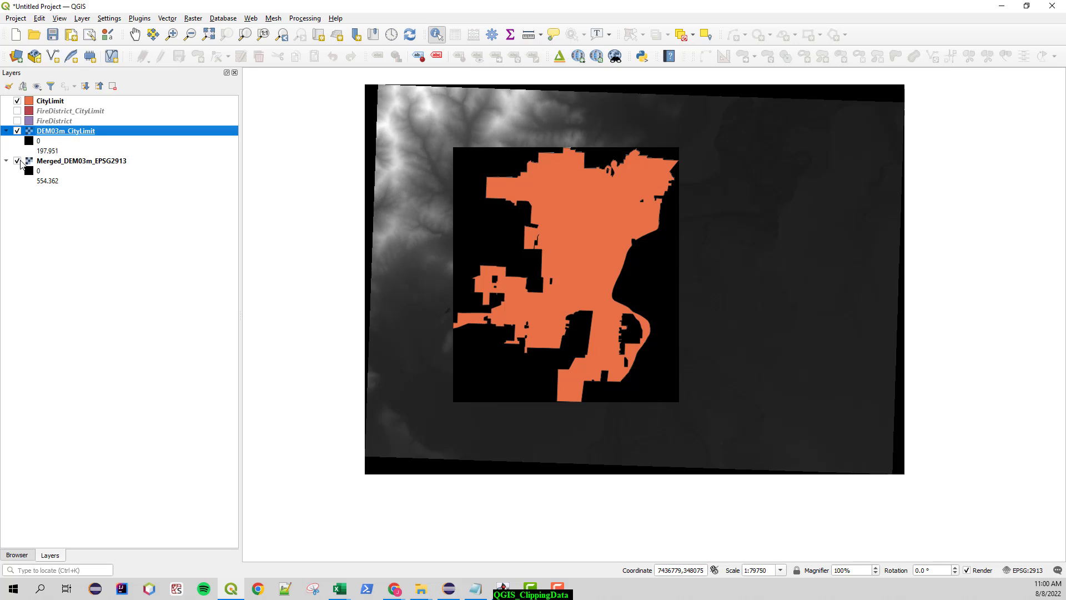
Hide the Merged_DEM03m_EPSG2913 and CityLimit layers so that only the clipped DEM shows.
left_click(17, 161)
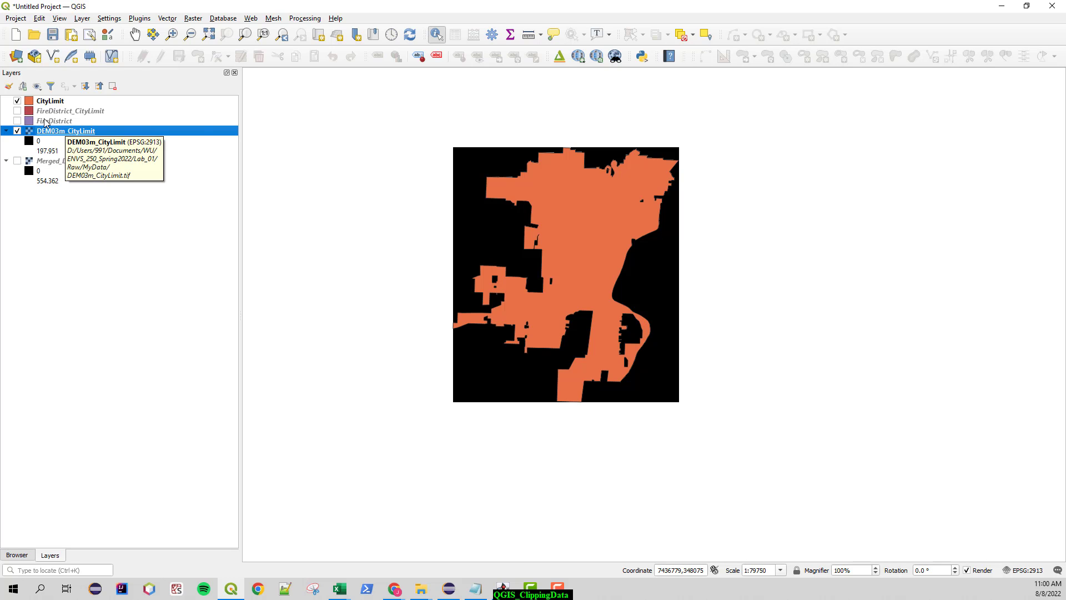
left_click(18, 101)
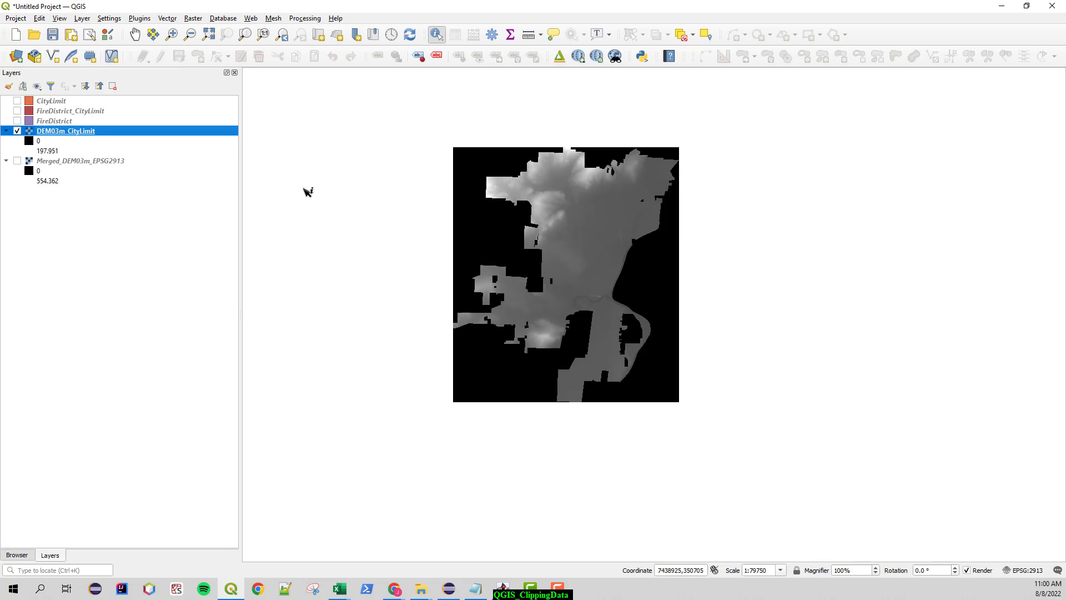
scroll(572, 246, "up", 2)
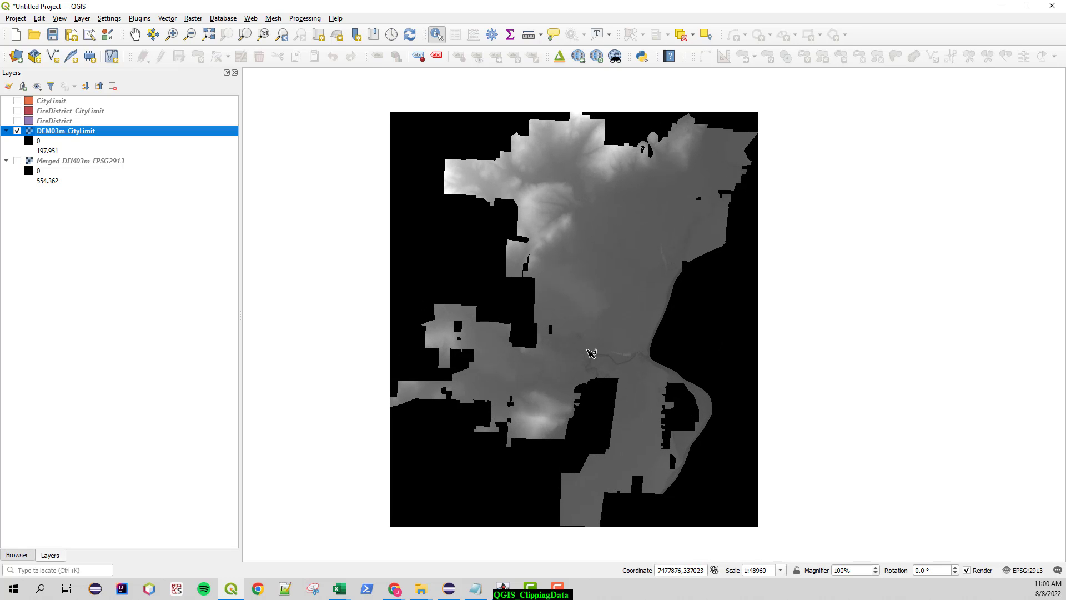
scroll(590, 352, "up", 2)
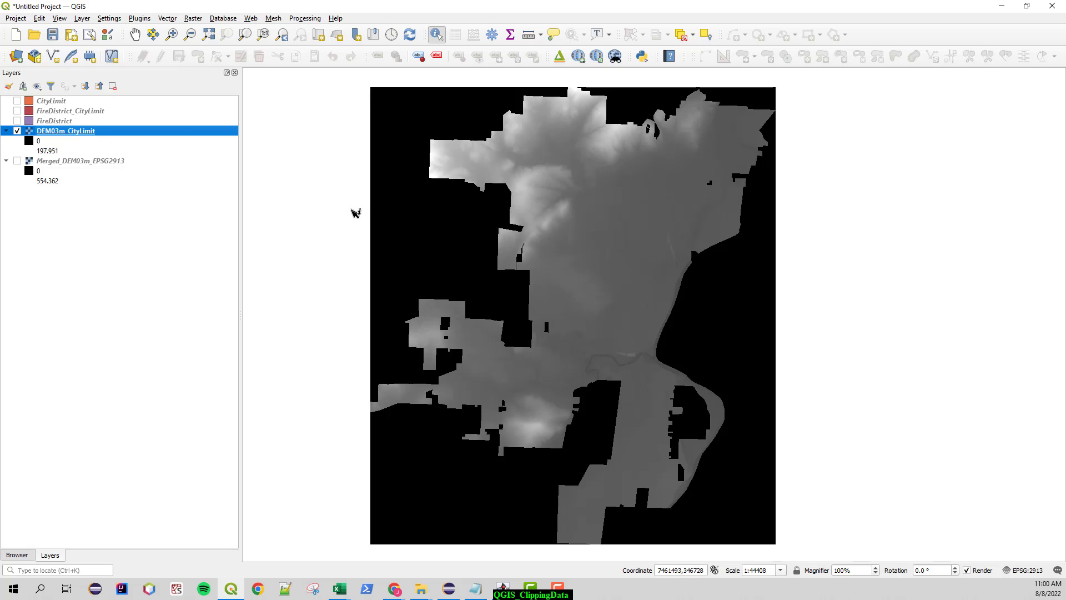
Change the DEM03m_CityLimit layer's render type to Singleband pseudocolor and enable clipping of out-of-range values.
double_click(58, 133)
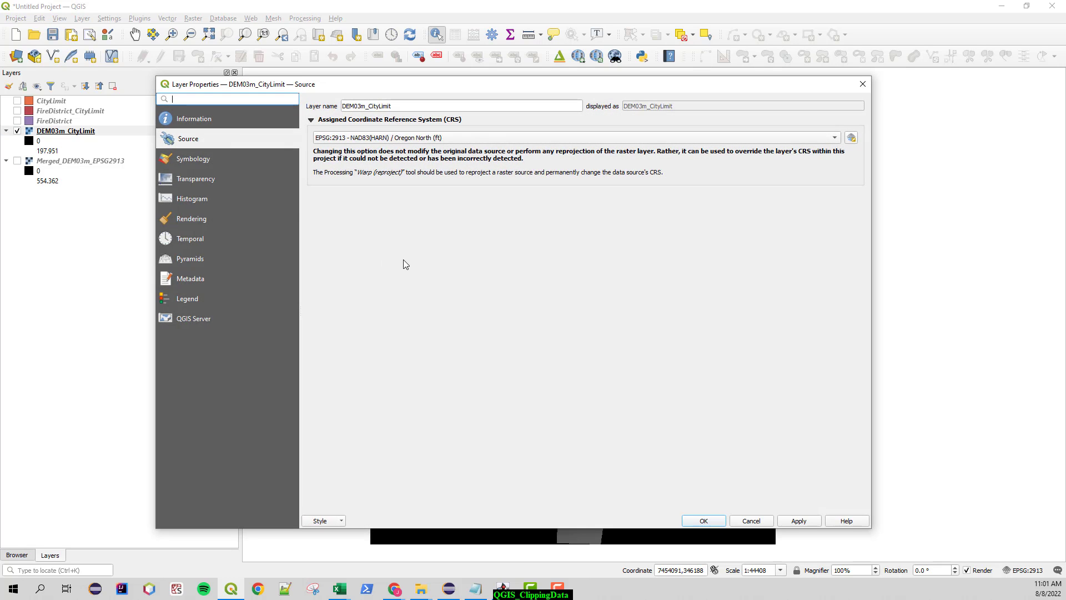
left_click(205, 165)
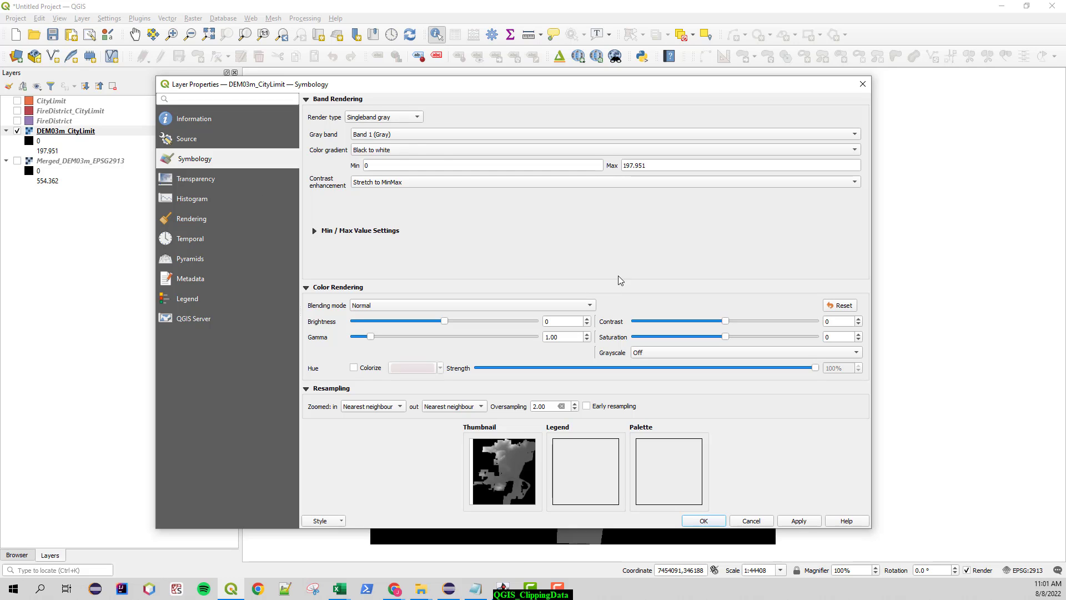
left_click(378, 117)
left_click(390, 130)
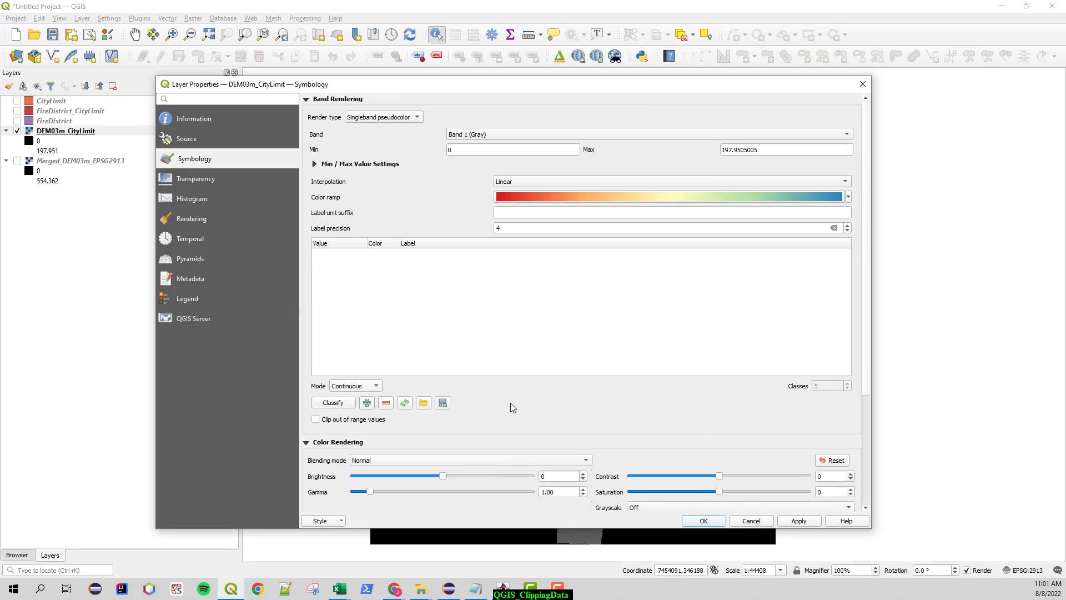
scroll(511, 402, "down", 4)
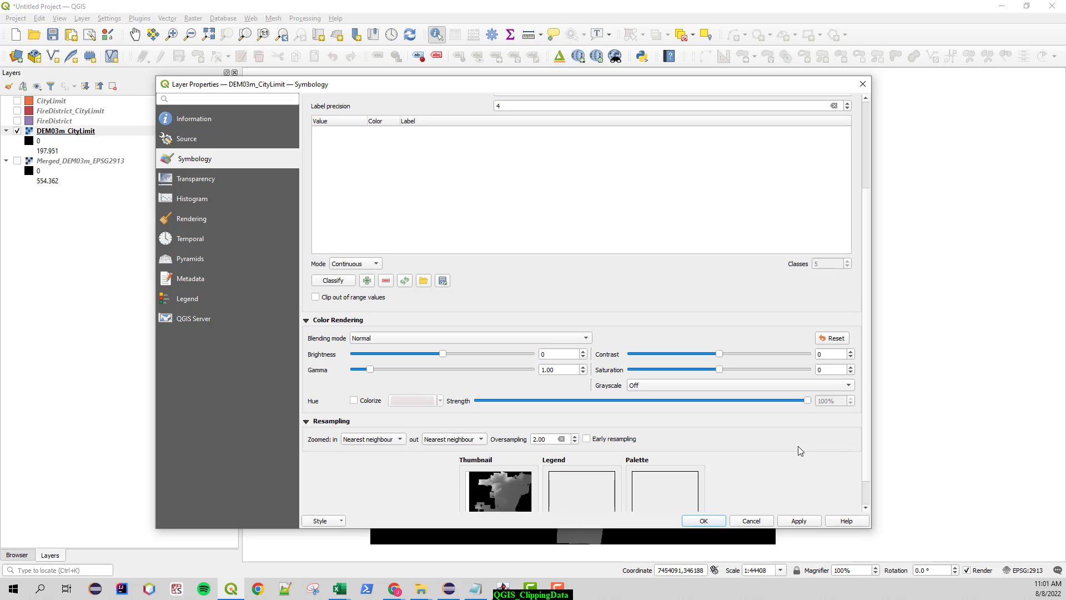
scroll(801, 439, "down", 1)
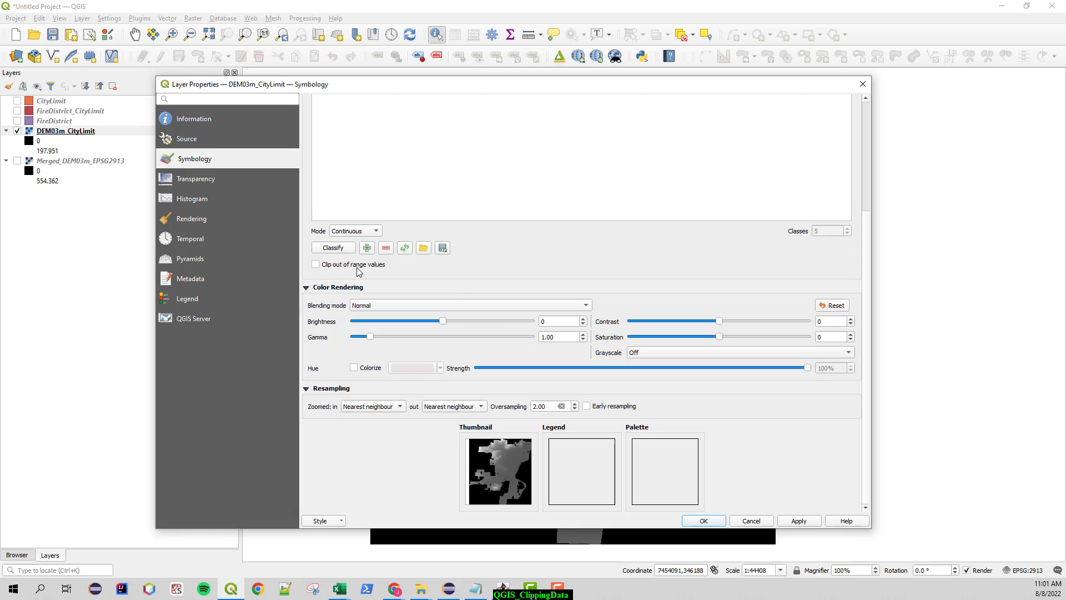
left_click(323, 268)
scroll(578, 274, "up", 4)
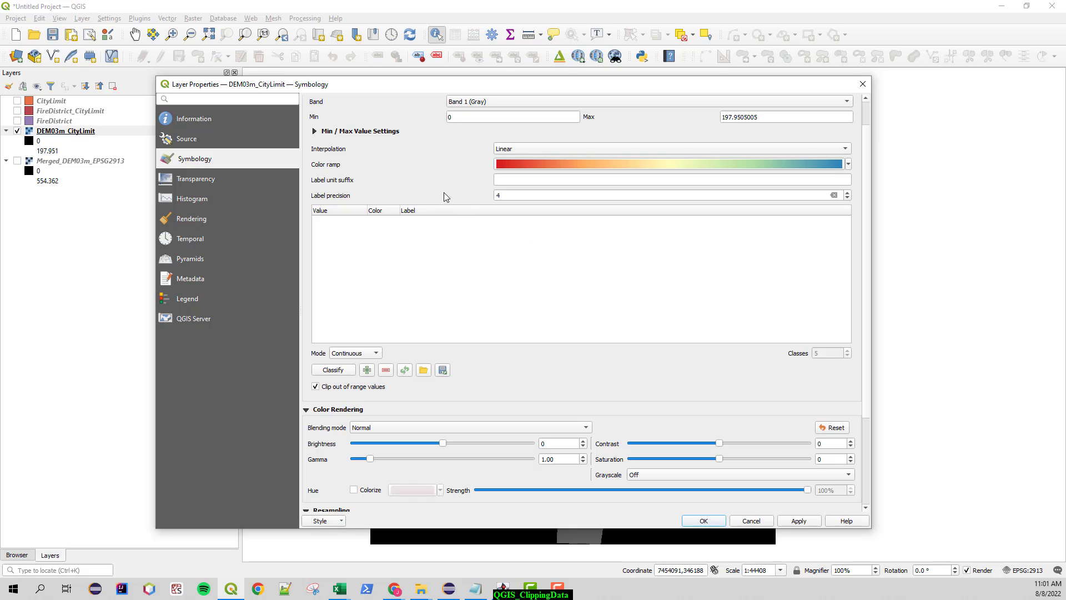
scroll(432, 176, "up", 1)
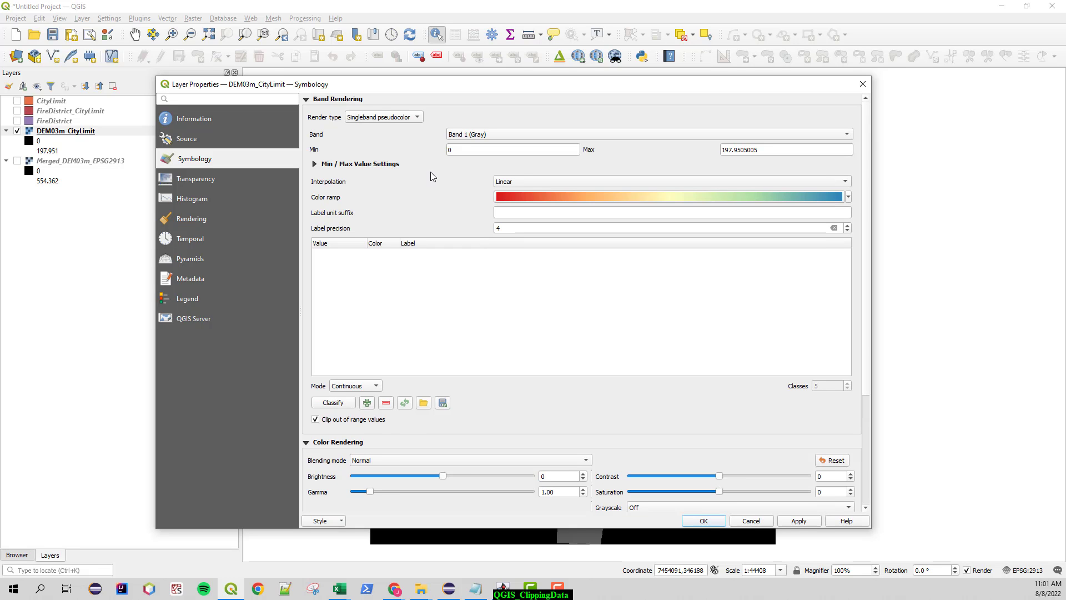
Set the minimum value of the DEM03m_CityLimit color range to 50 and apply it.
double_click(462, 149)
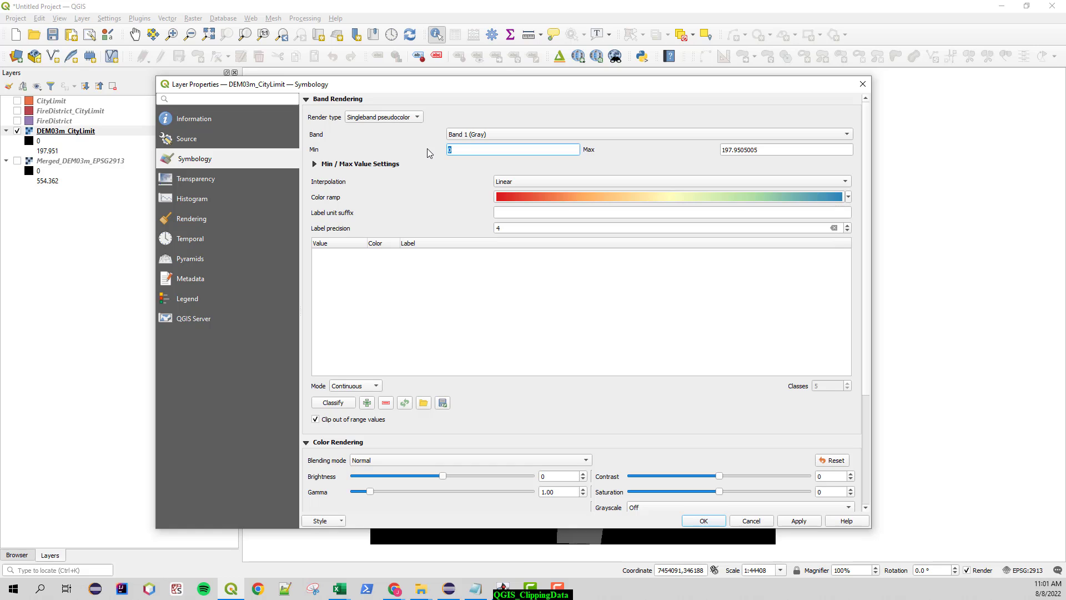
type("50")
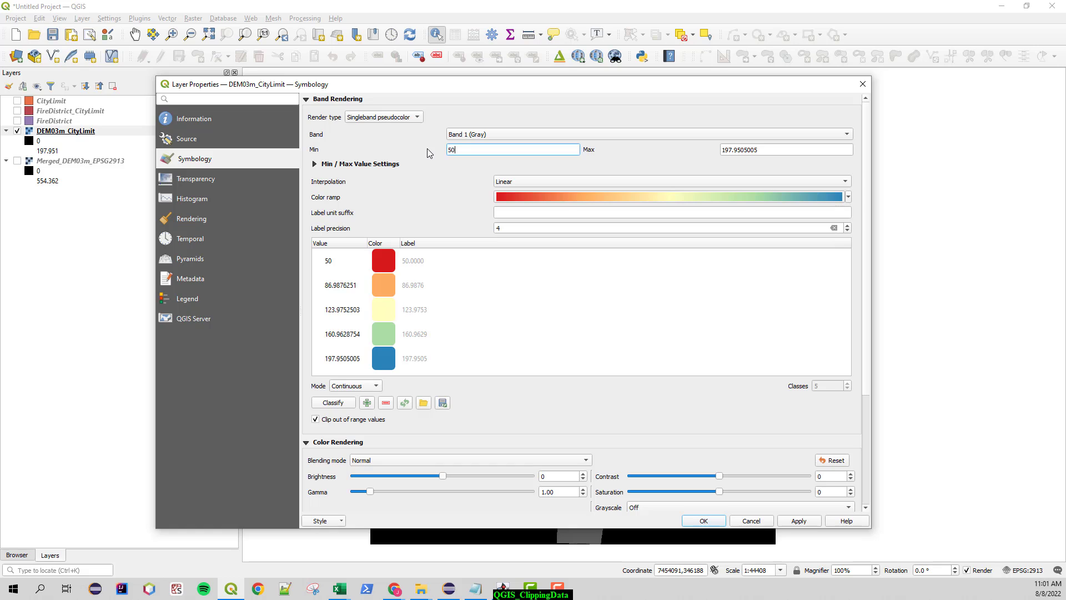
left_click(789, 522)
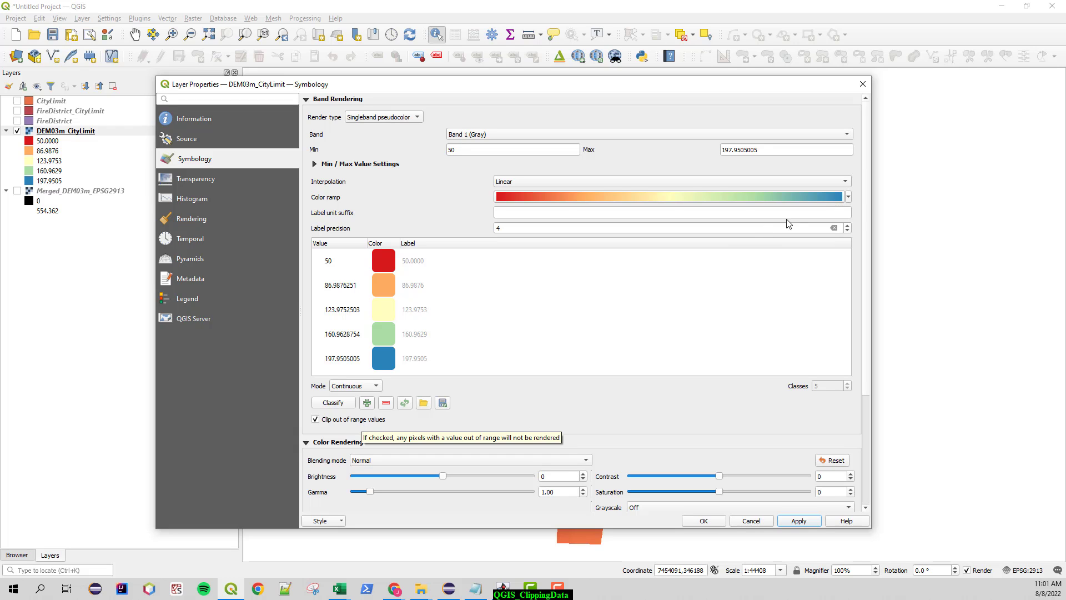
Review the available color ramps, keep the current one, and accept the DEM layer's properties.
left_click(850, 181)
left_click(852, 181)
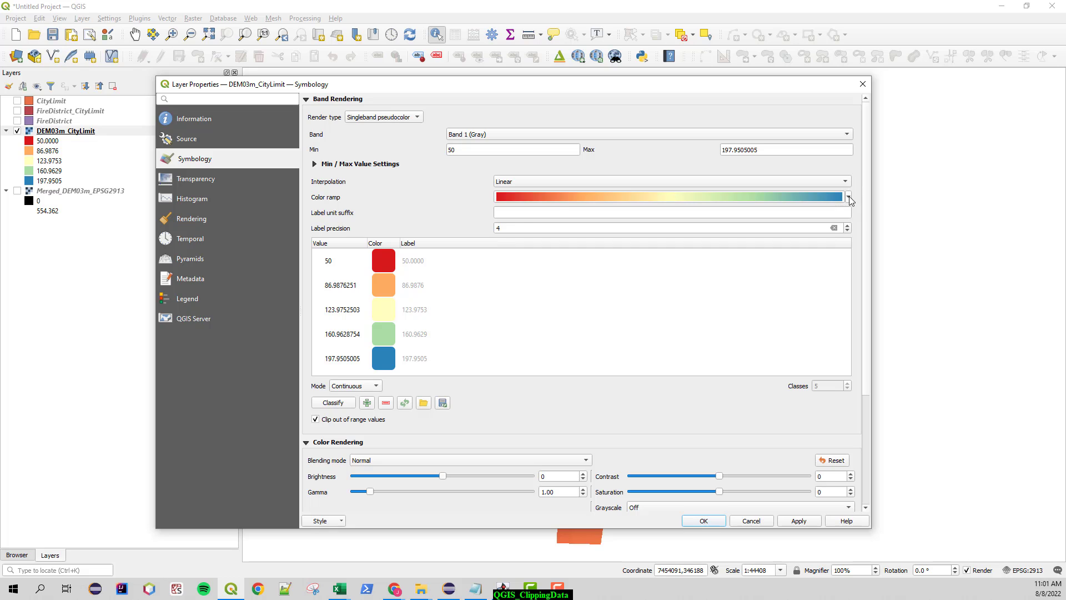
left_click(848, 197)
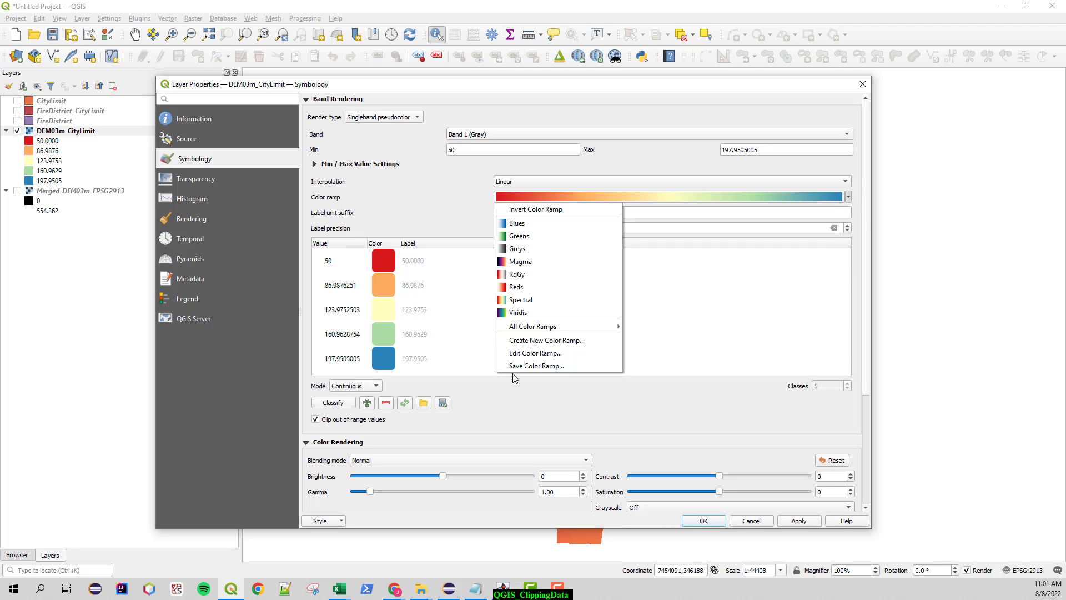
left_click(551, 426)
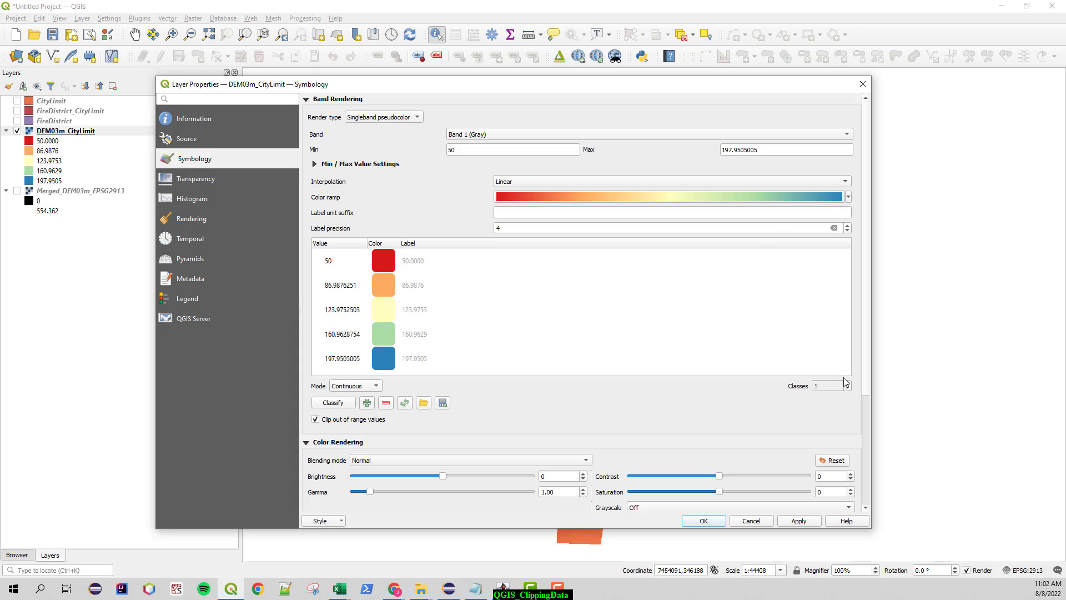
left_click(704, 521)
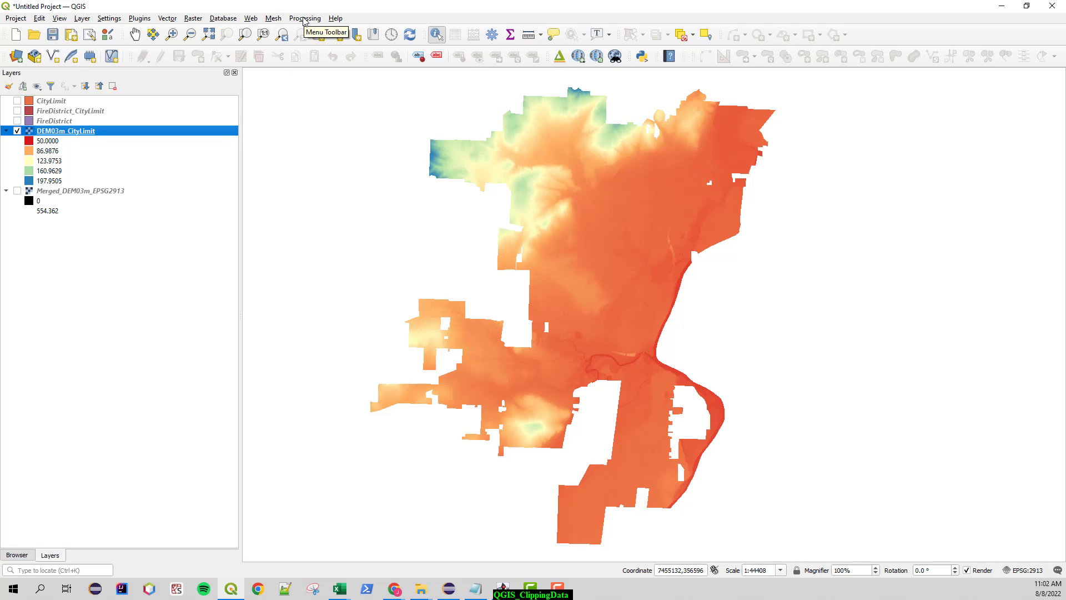
left_click(14, 554)
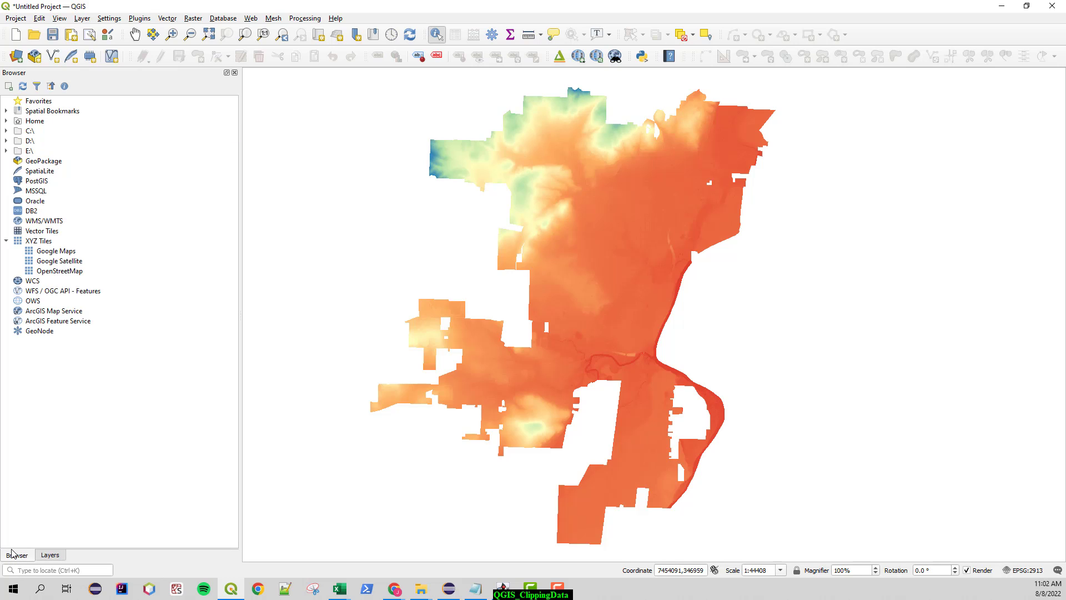
left_click(44, 242)
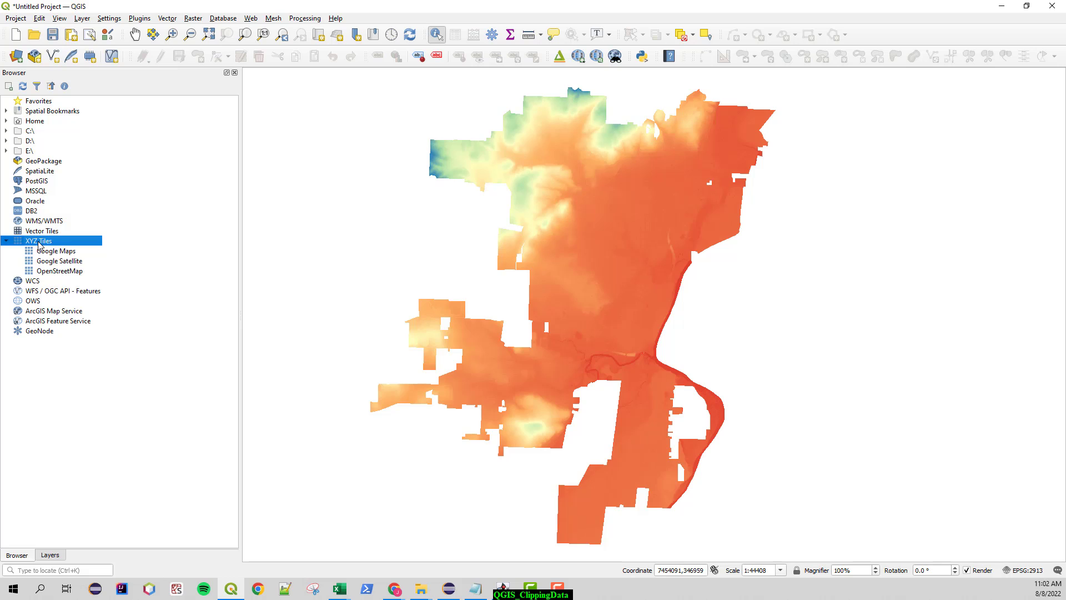
right_click(40, 244)
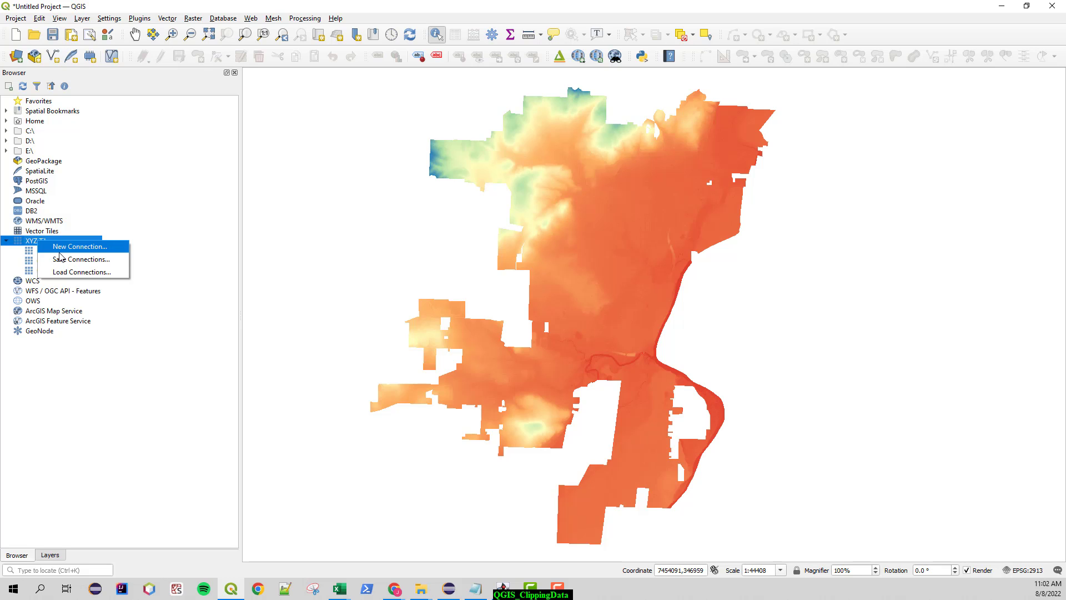
left_click(35, 241)
right_click(36, 241)
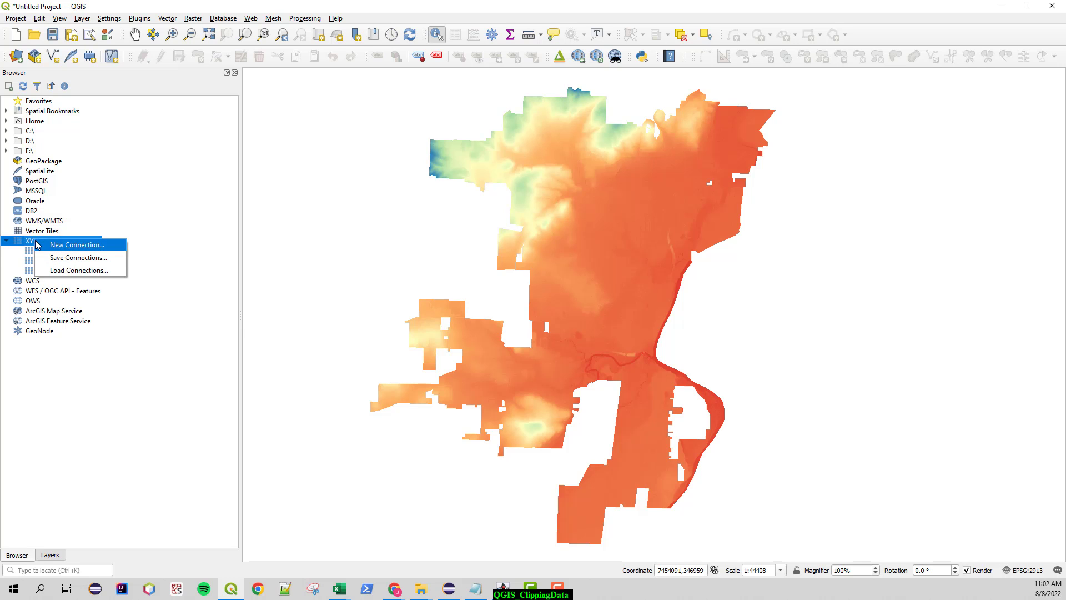
left_click(101, 249)
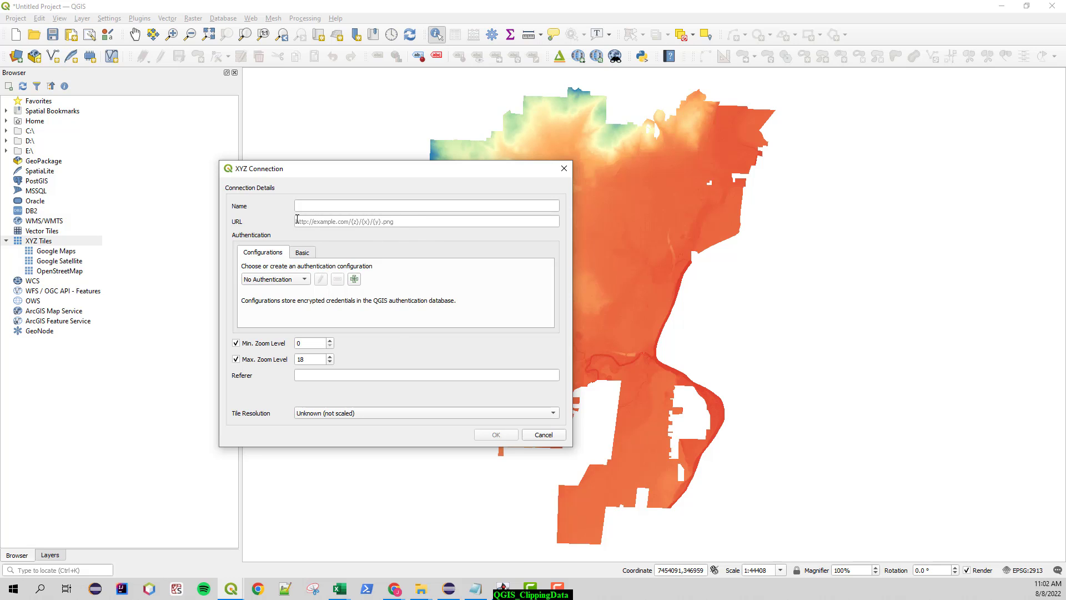
left_click(417, 223)
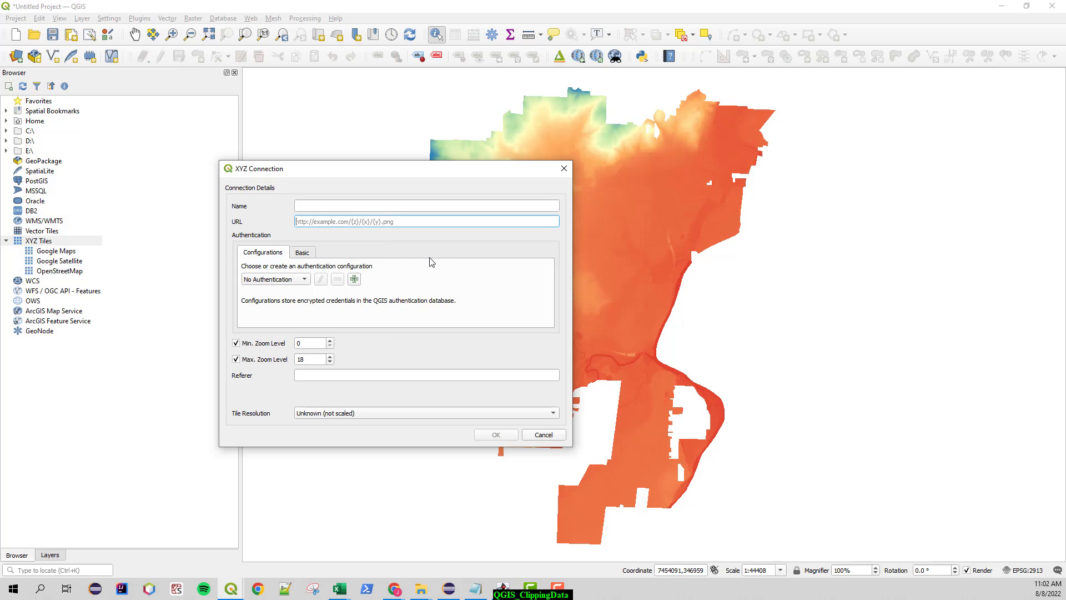
left_click(564, 438)
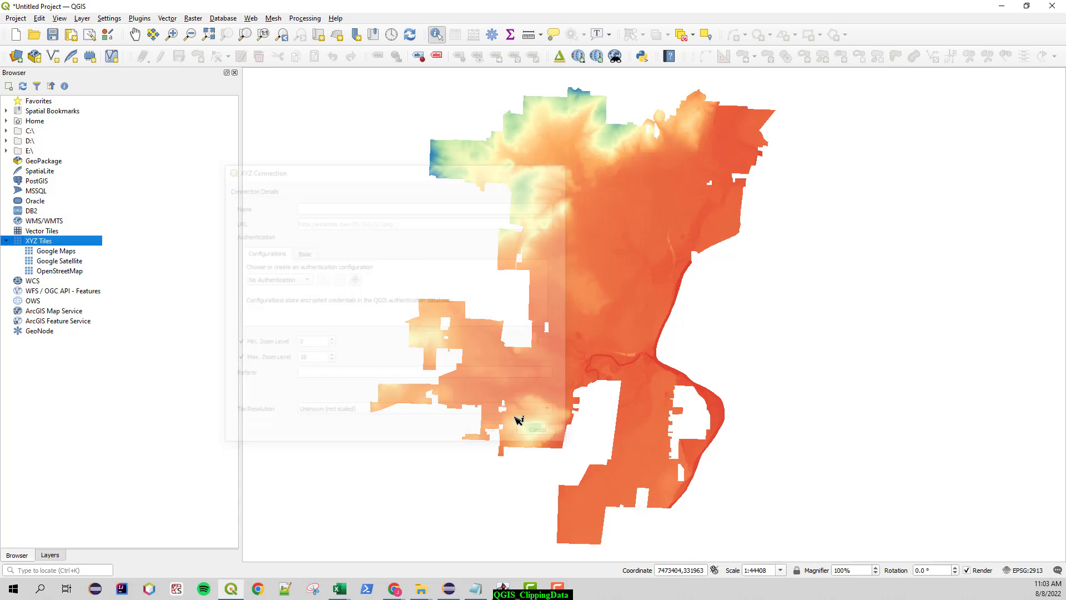
Add the Google Maps XYZ tile layer to the project, accepting the preselected coordinate transformation.
left_click(64, 253)
right_click(62, 253)
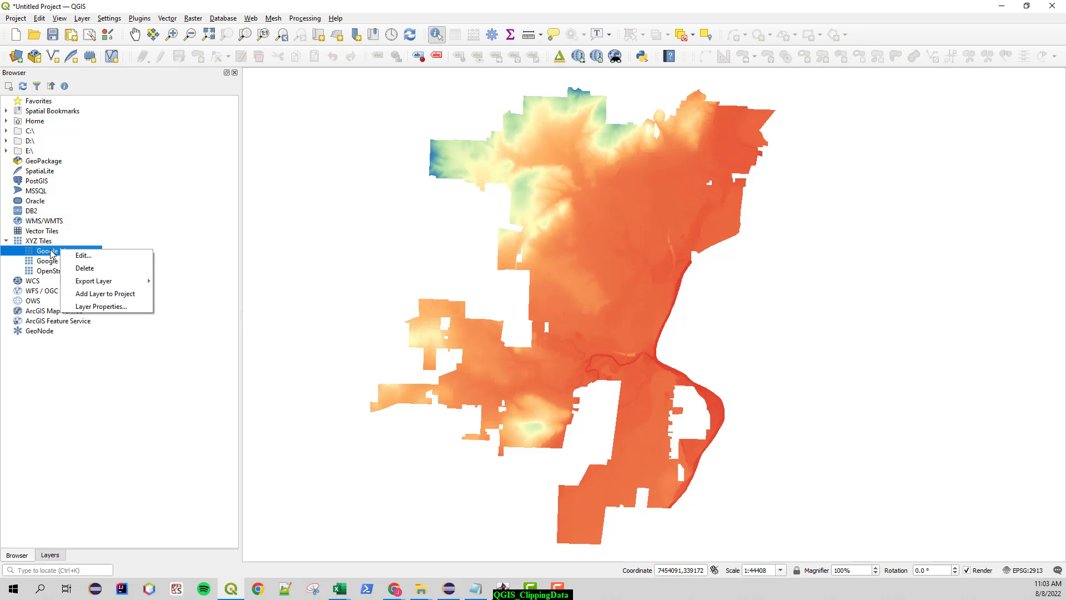
double_click(50, 253)
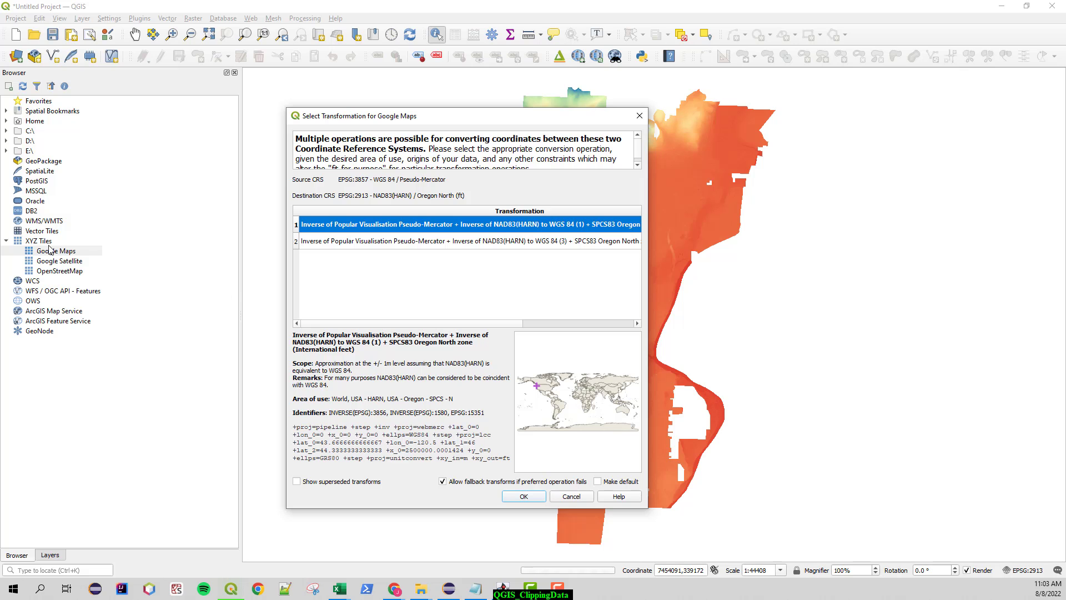
left_click(529, 498)
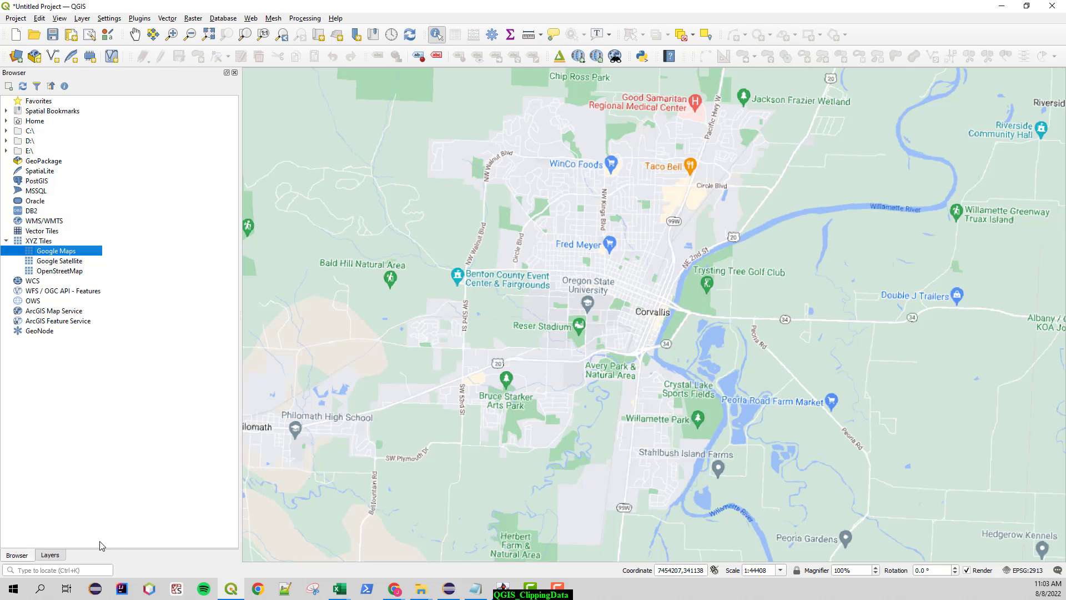
Move the Google Maps layer beneath all other layers and collapse the Merged_DEM03m_EPSG2913 legend.
left_click(57, 556)
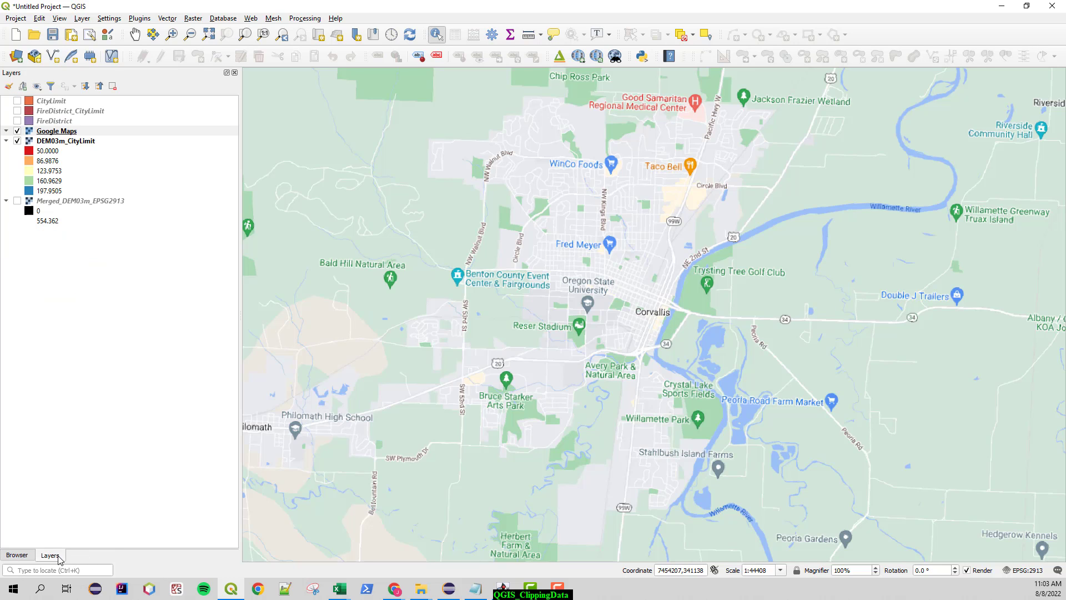
left_click(59, 132)
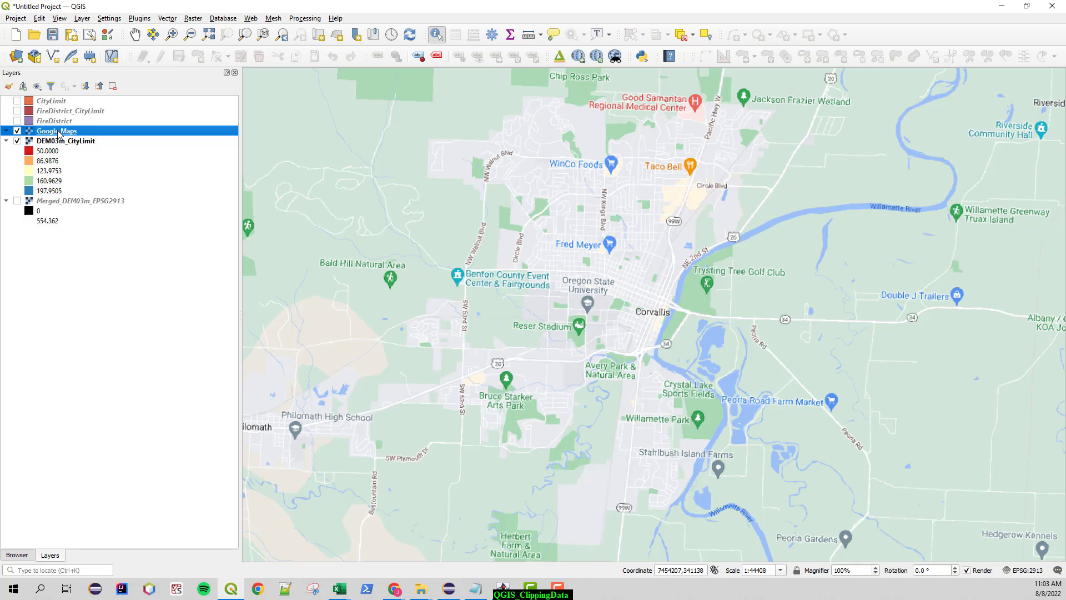
left_click_drag(58, 132, 56, 221)
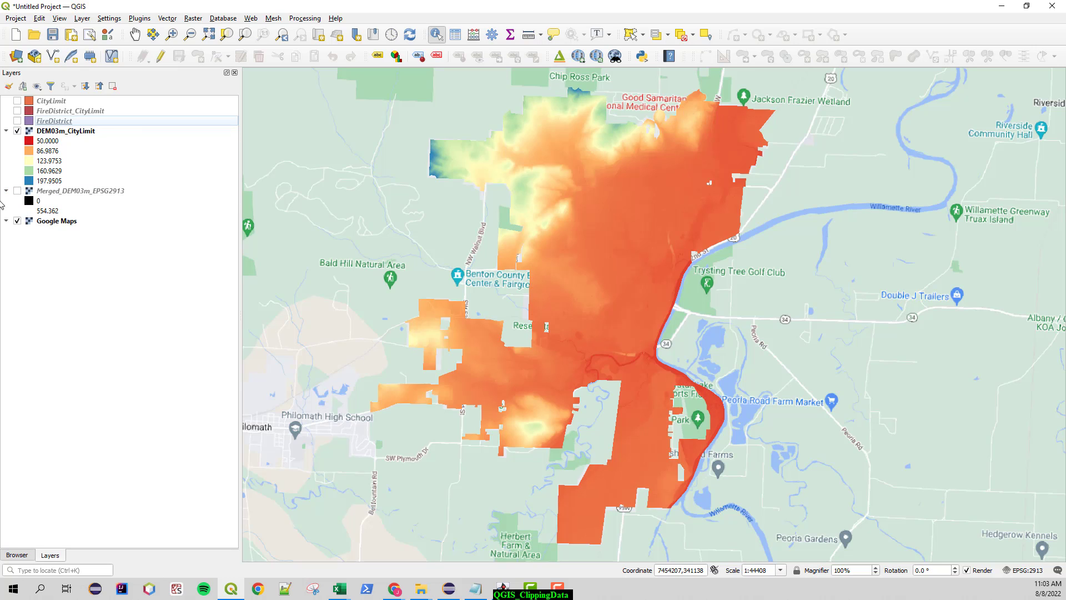
left_click(6, 191)
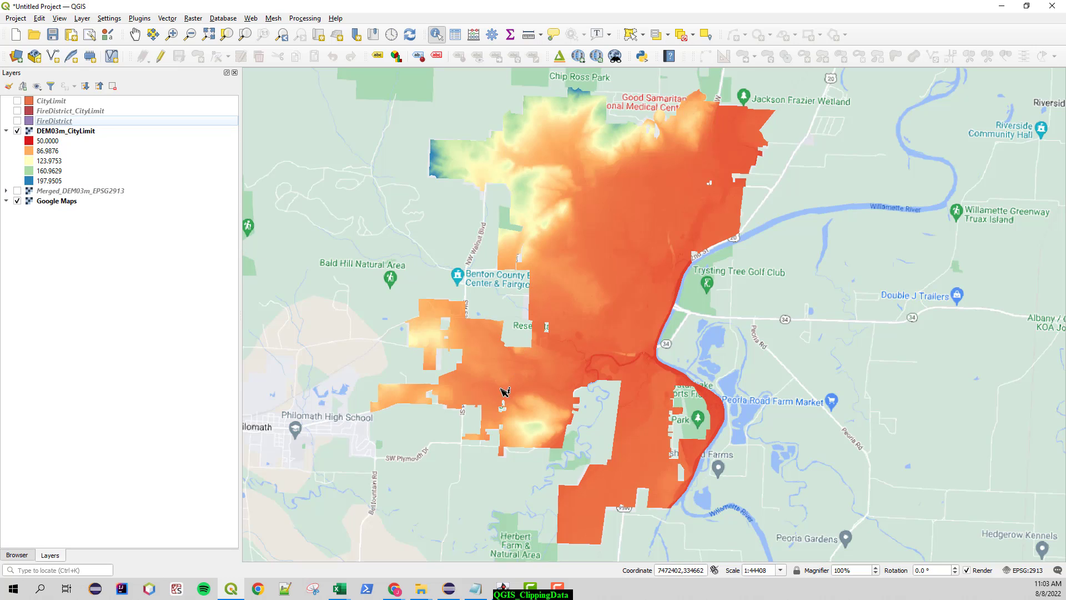
Display FireDistrict over the basemap briefly, hide it again, and show the FireDistrict_CityLimit layer.
left_click(17, 120)
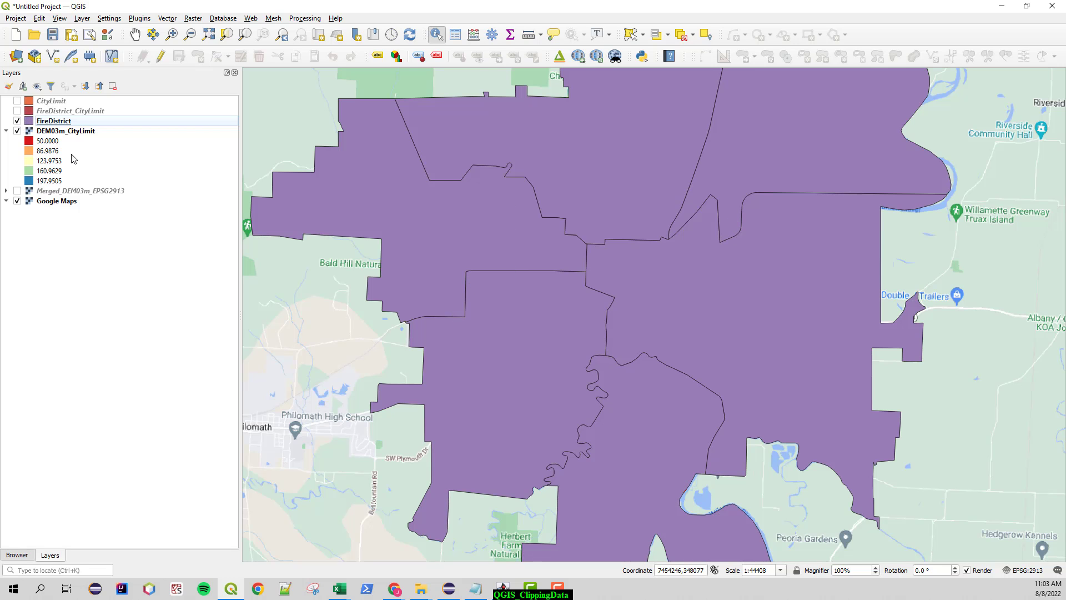
left_click(17, 121)
left_click(17, 111)
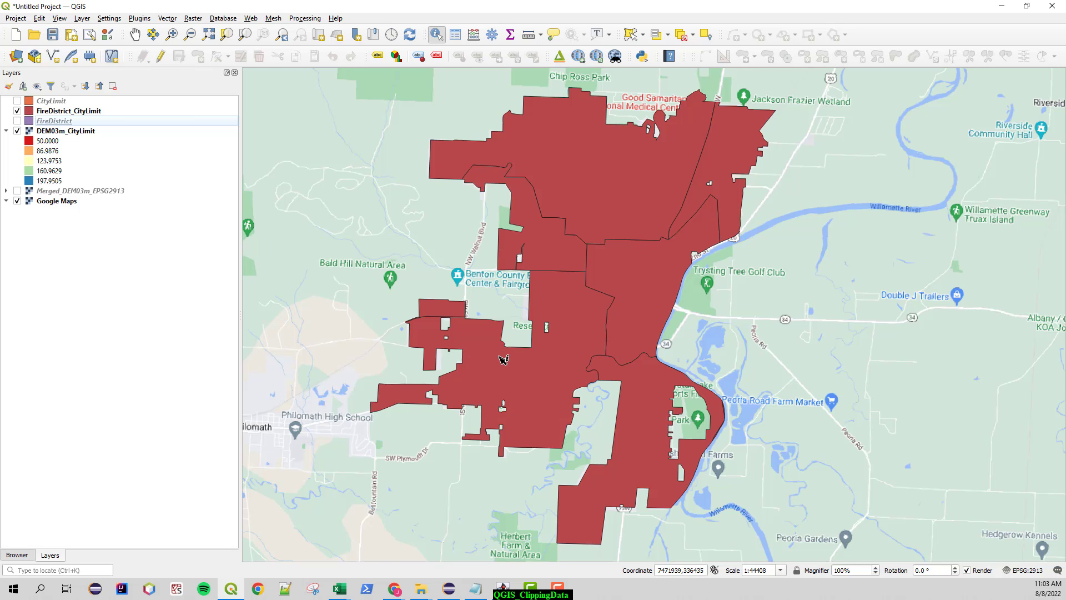
Examine the extent of the clipped fire districts against the surrounding Google Maps basemap.
scroll(504, 360, "down", 1)
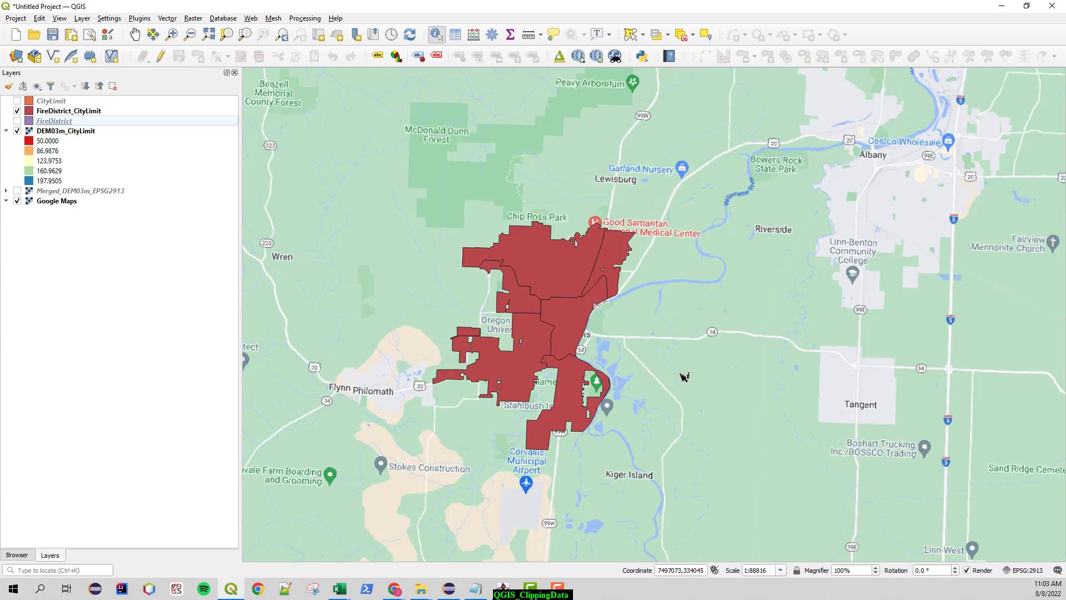
scroll(685, 377, "down", 1)
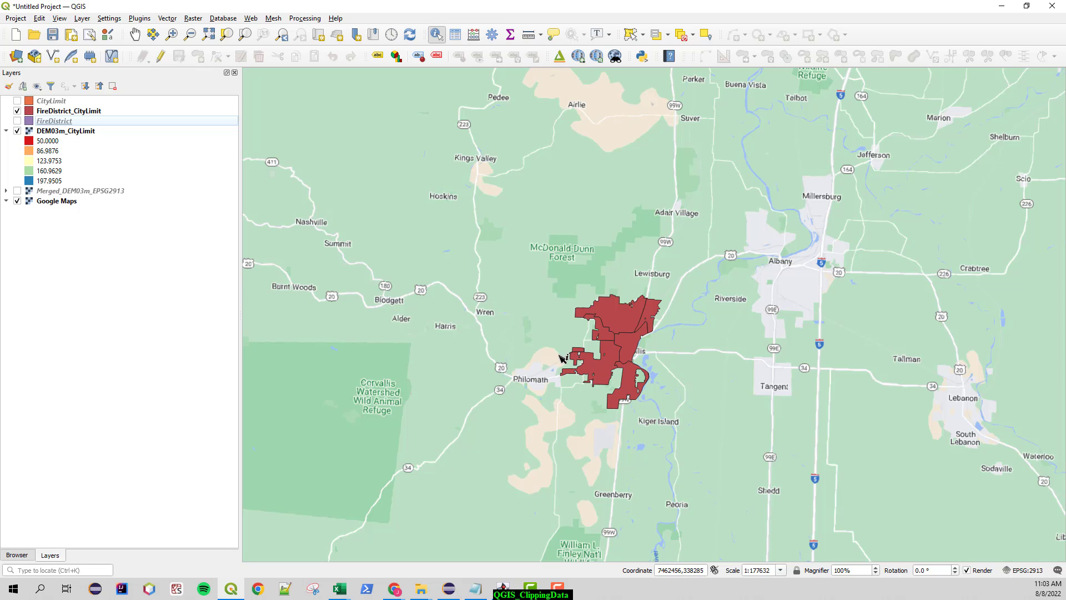
scroll(622, 450, "up", 1)
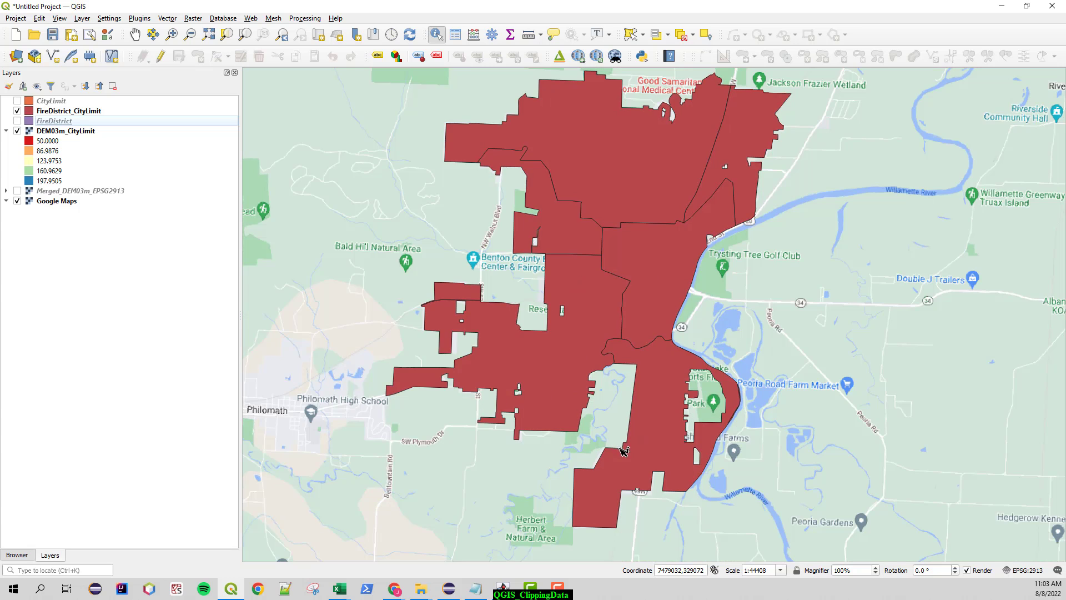
left_click(135, 34)
left_click_drag(604, 308, 634, 308)
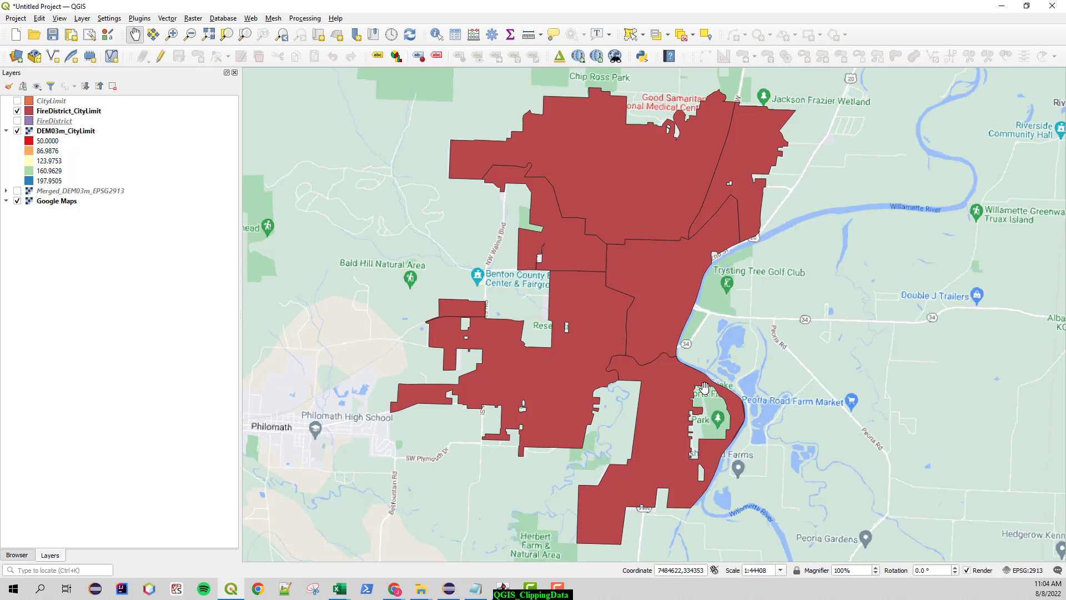
left_click_drag(701, 380, 701, 375)
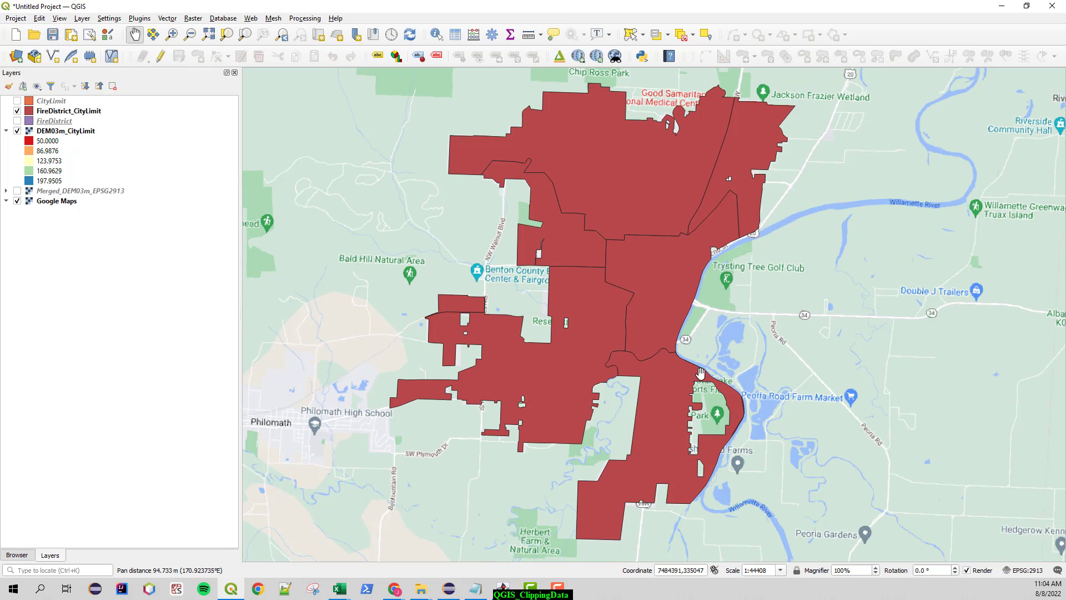
Hide the DEM03m_CityLimit layer and display only FireDistrict_CityLimit over the Google Maps basemap.
left_click_drag(719, 309, 721, 321)
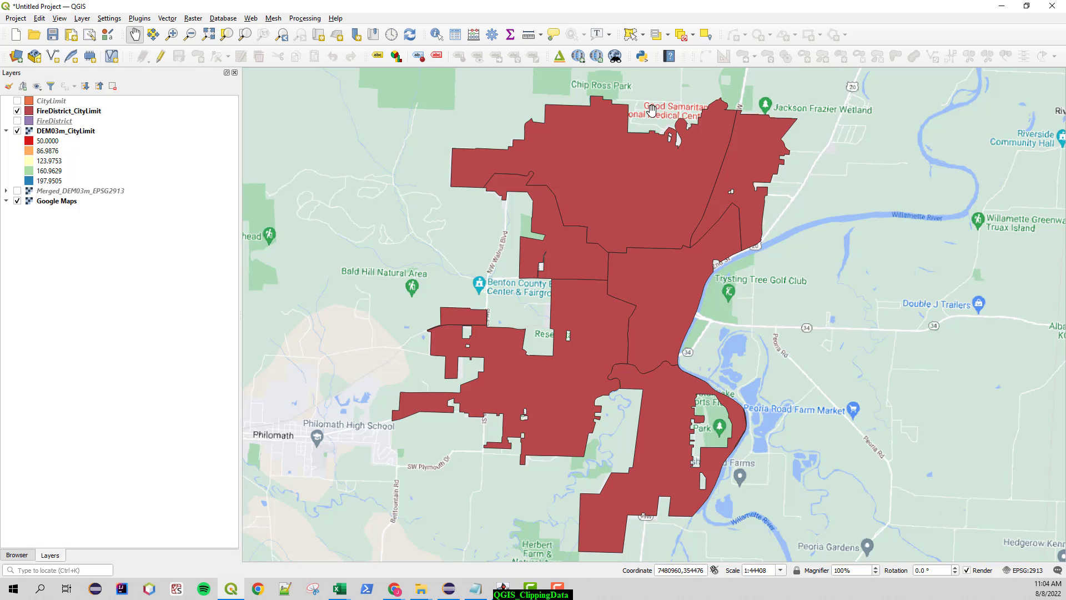
scroll(658, 92, "up", 2)
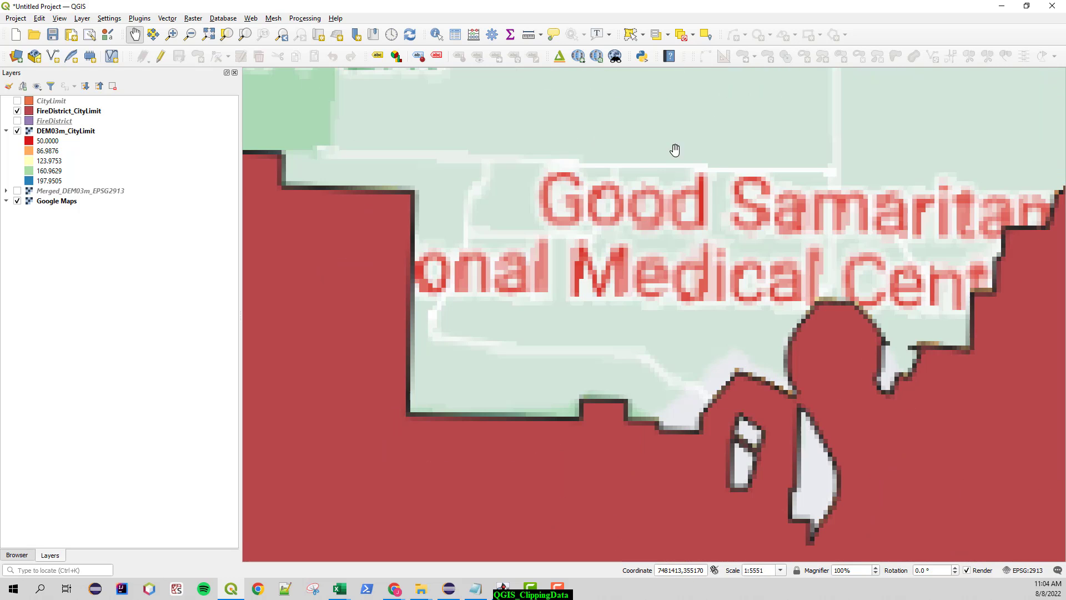
scroll(571, 264, "down", 1)
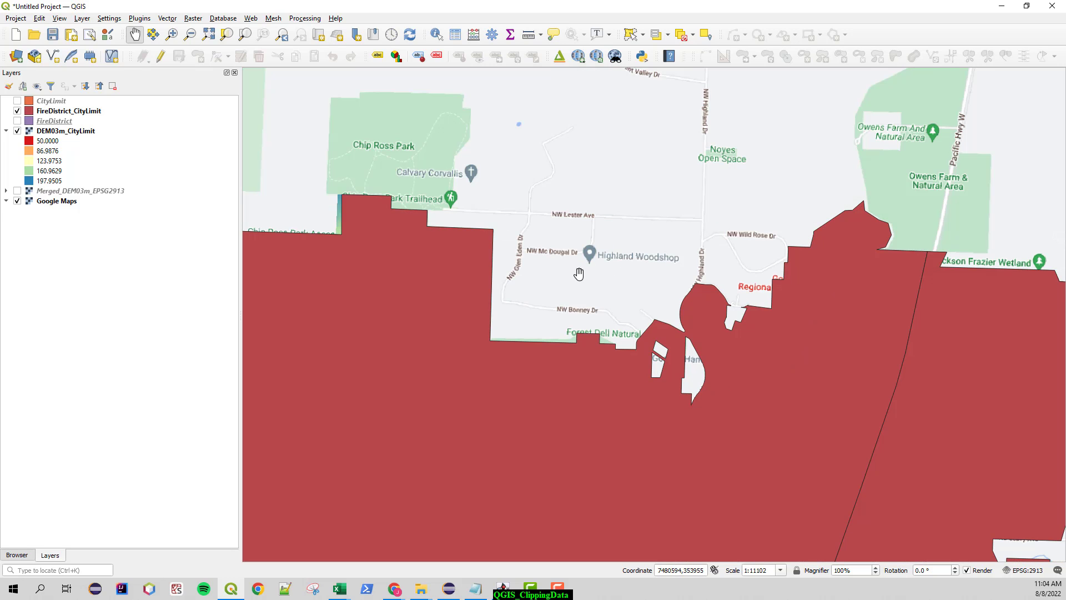
left_click(17, 111)
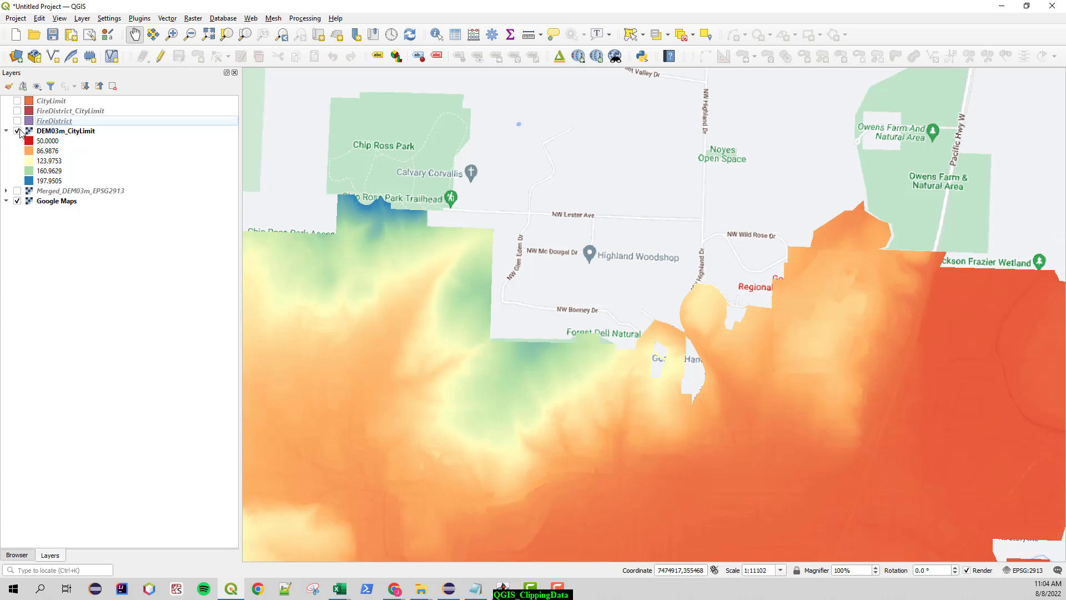
left_click(17, 131)
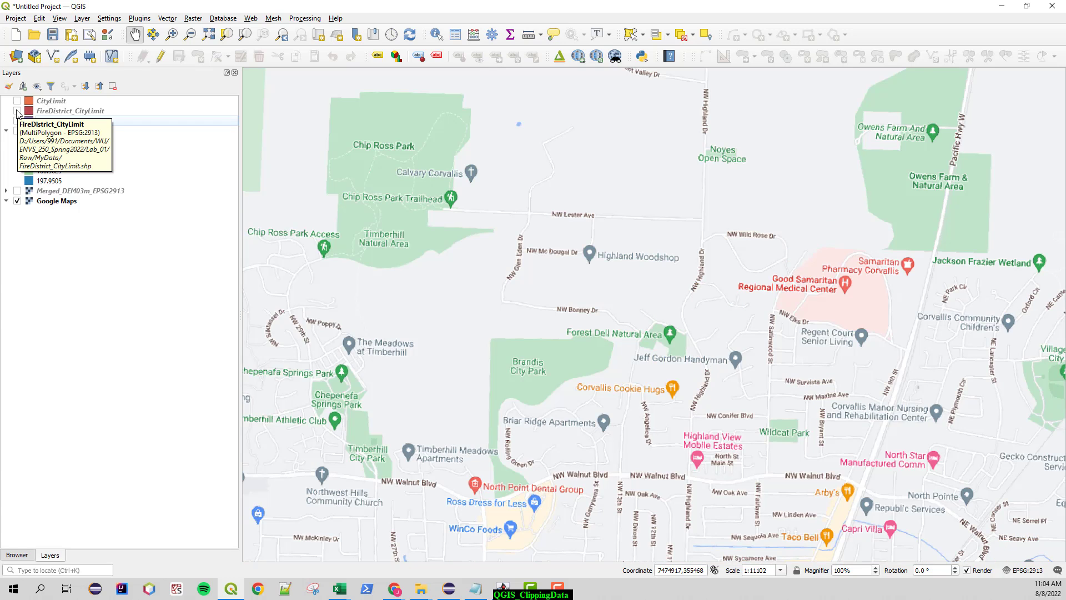
left_click(17, 112)
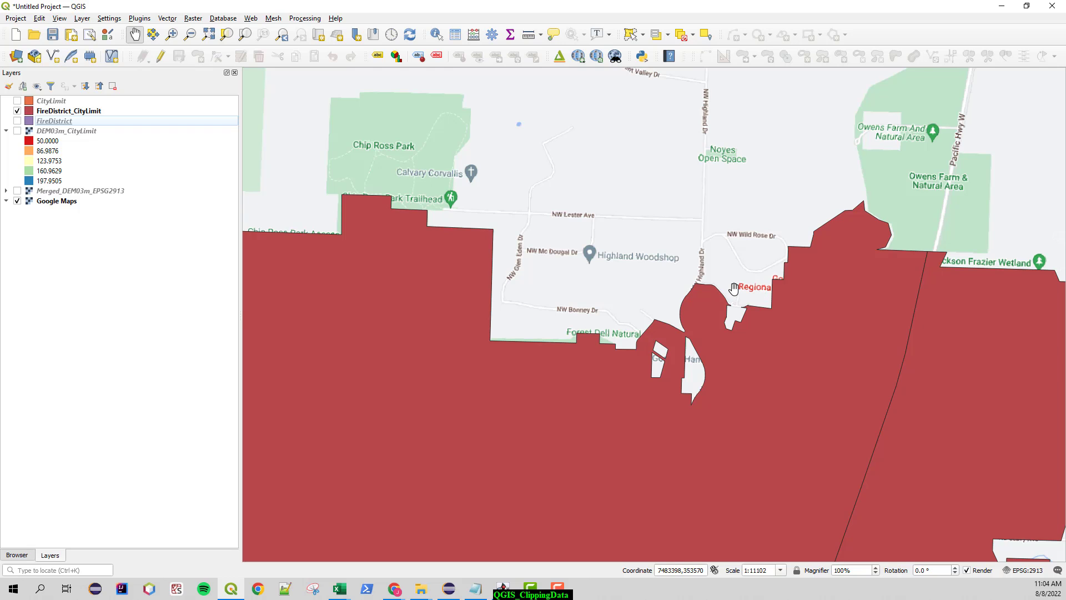
scroll(447, 216, "down", 2)
scroll(447, 211, "down", 1)
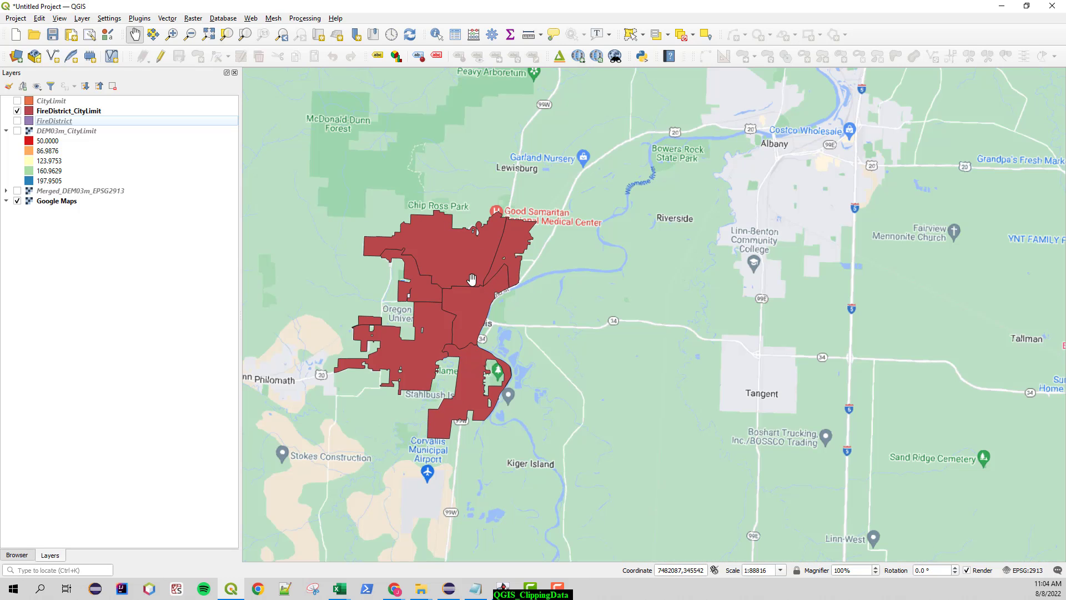
left_click_drag(472, 279, 604, 307)
scroll(551, 298, "up", 1)
left_click_drag(598, 383, 598, 301)
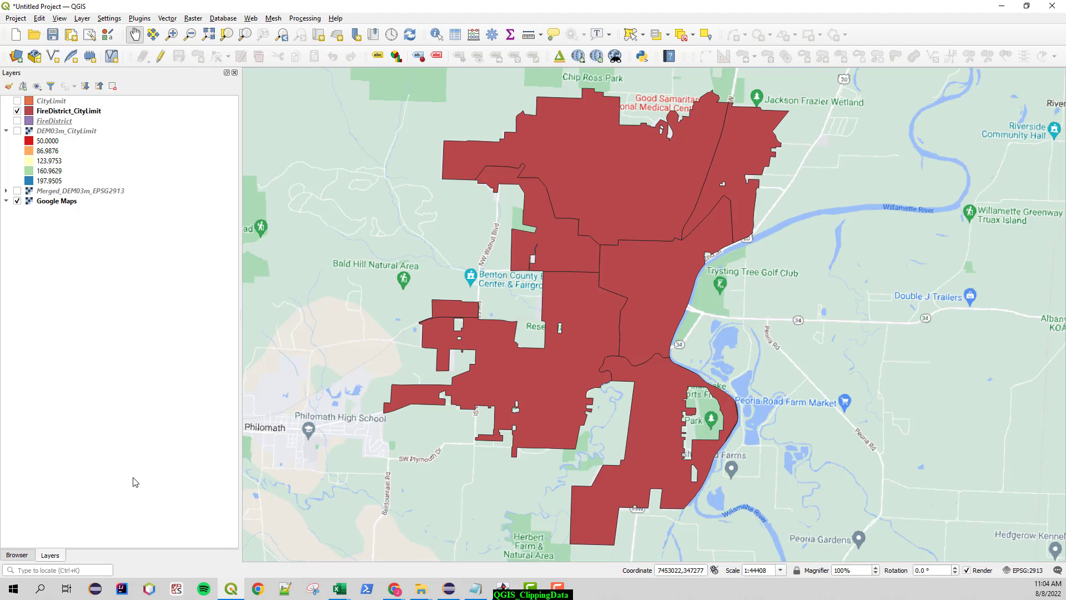
Inspect the connection details and URL of the Google Maps XYZ tile source, leaving them unmodified.
left_click(25, 556)
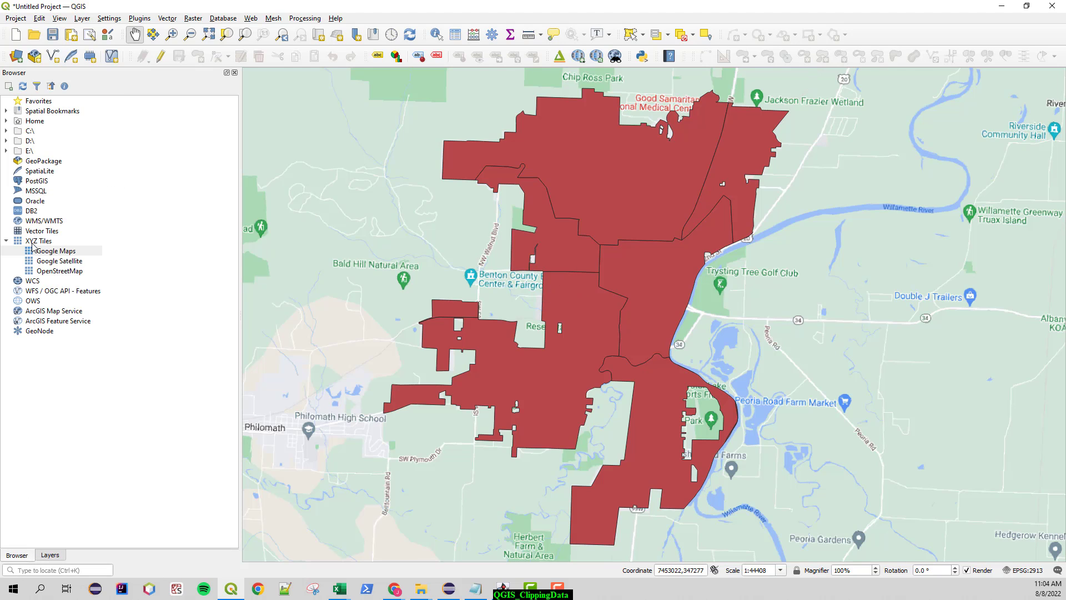
right_click(57, 255)
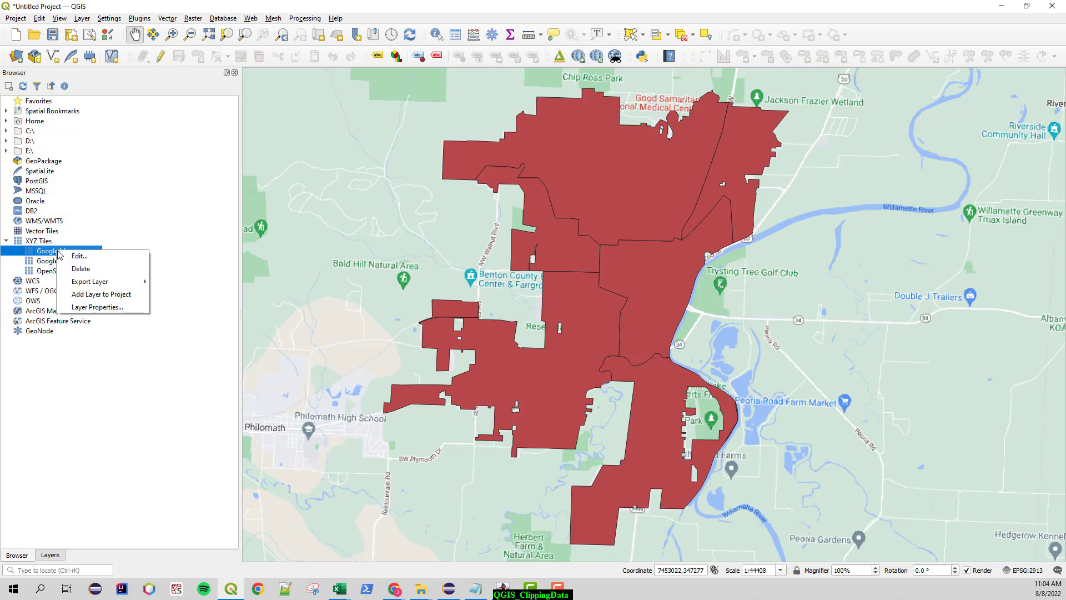
left_click(85, 261)
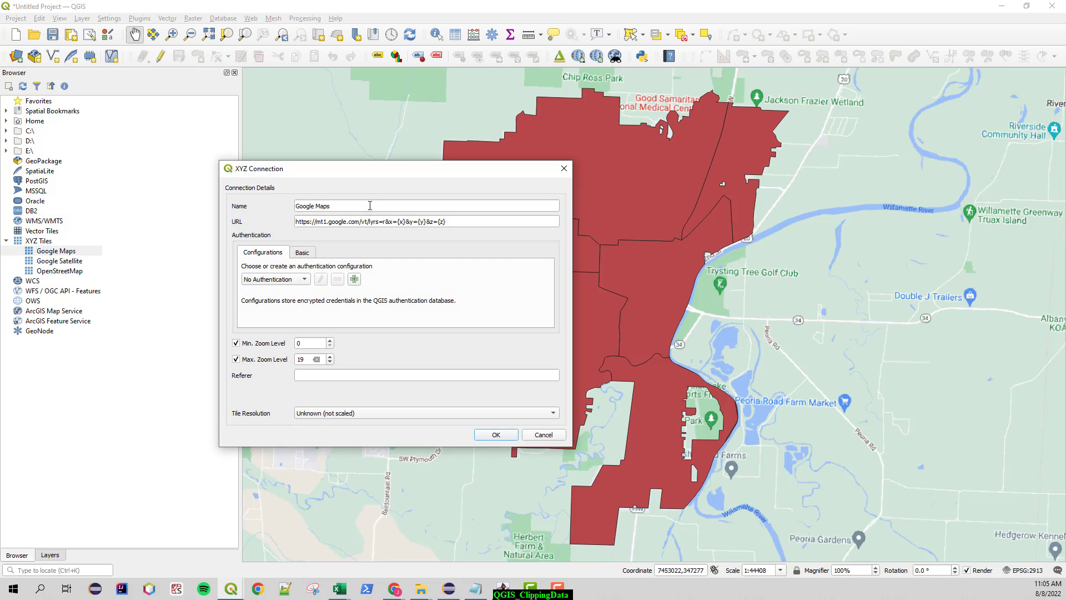
left_click_drag(369, 173, 524, 253)
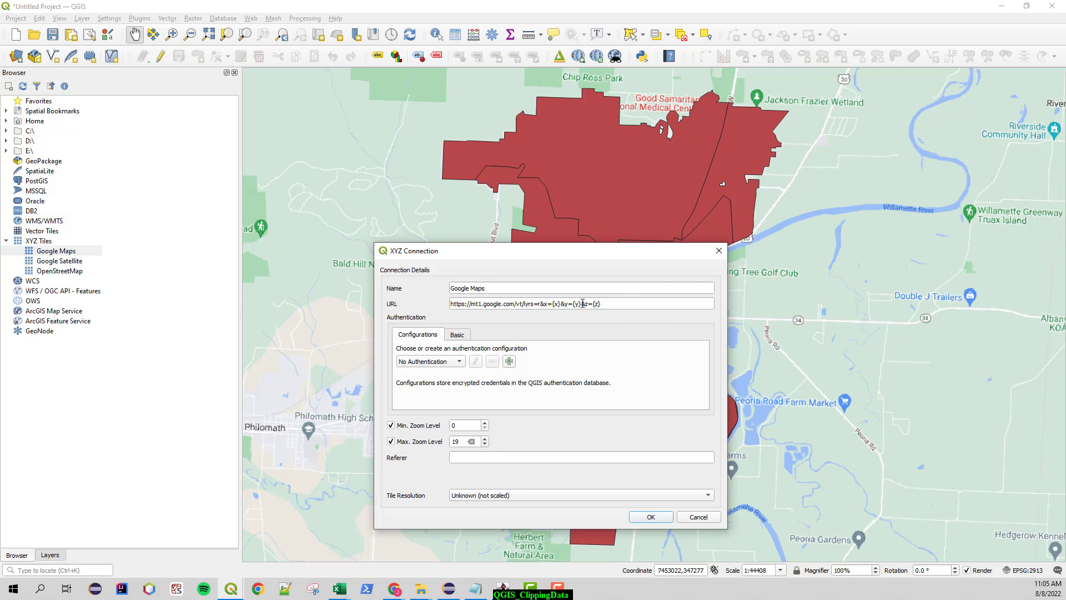
left_click_drag(611, 303, 446, 302)
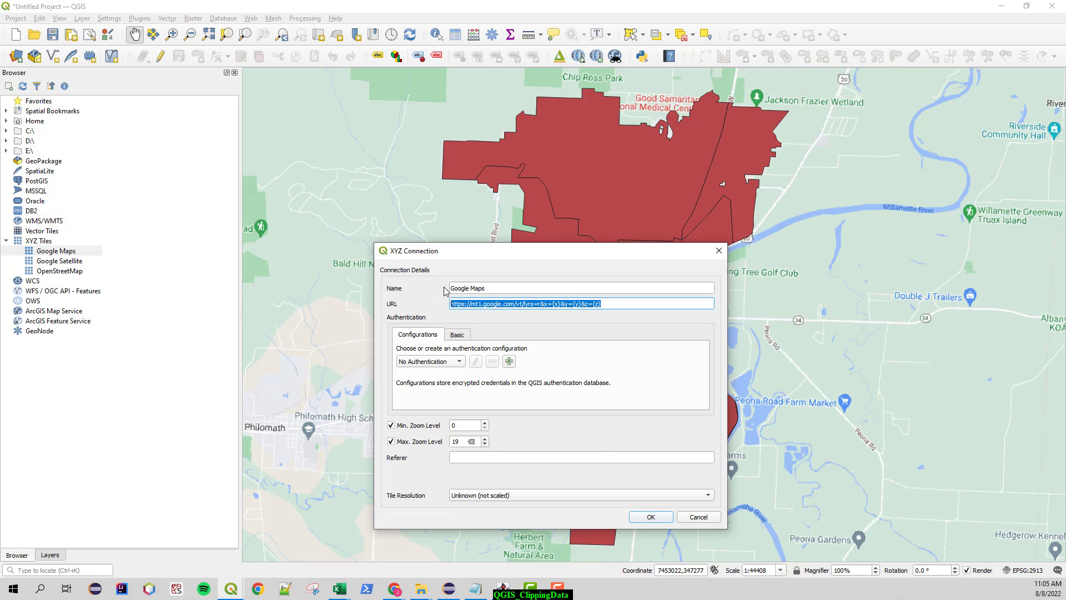
left_click(698, 516)
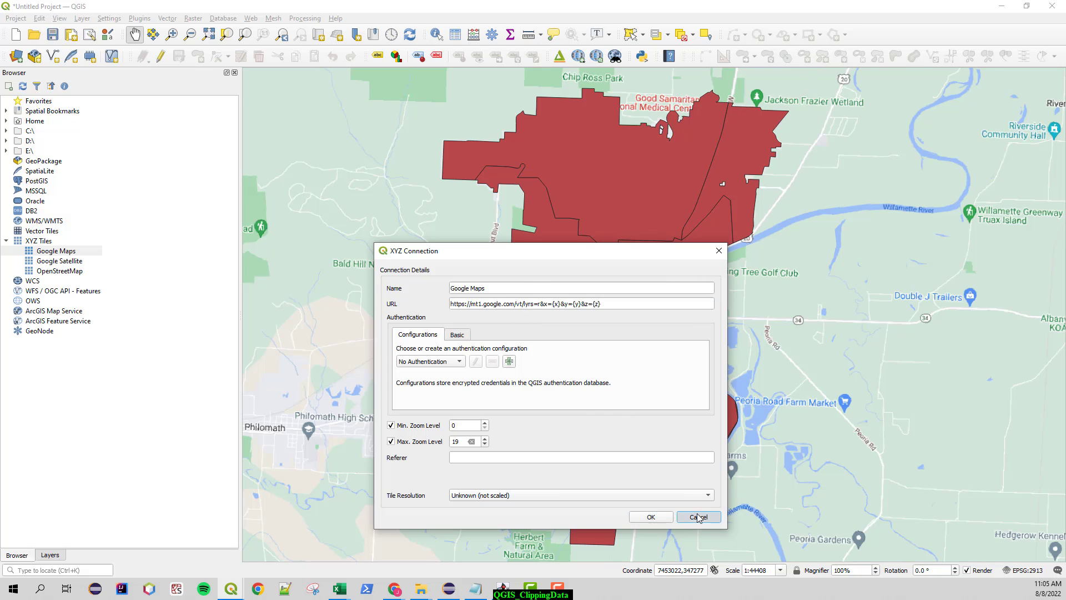
Inspect the connection details and URL of the Google Satellite XYZ tile source without editing them.
left_click(65, 264)
right_click(66, 259)
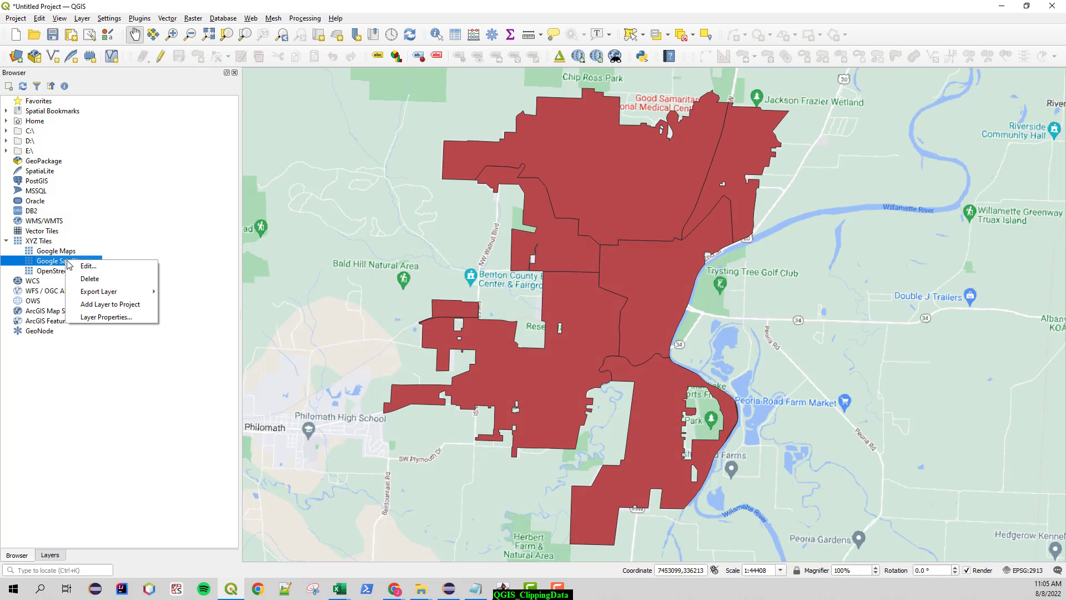
left_click(89, 267)
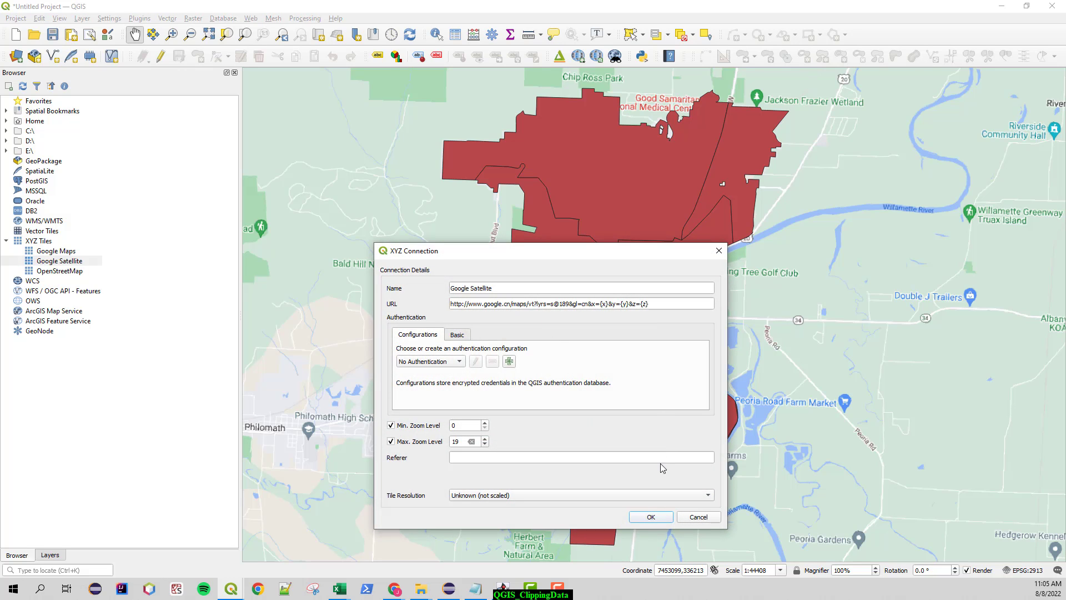
left_click(698, 517)
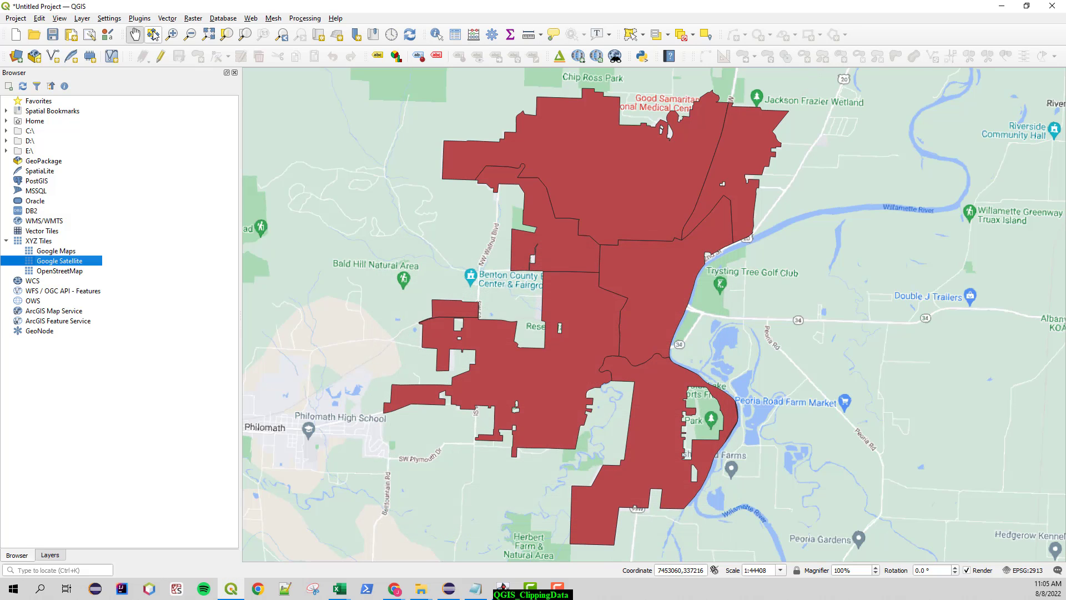
Add the OSM Standard basemap to the project through QuickMapServices.
left_click(251, 18)
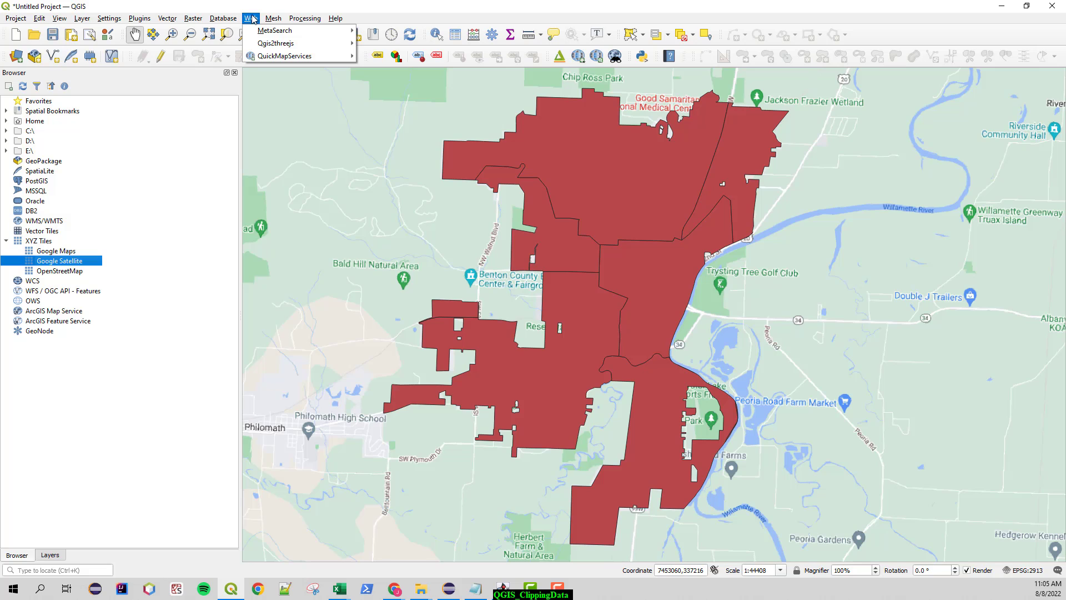
mouse_move(262, 44)
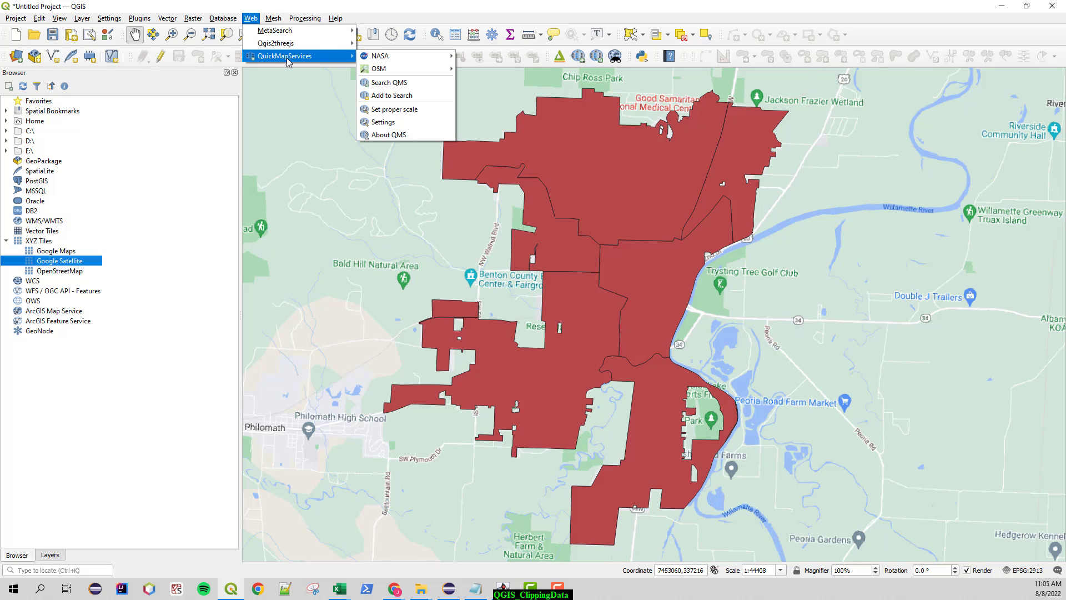
mouse_move(375, 68)
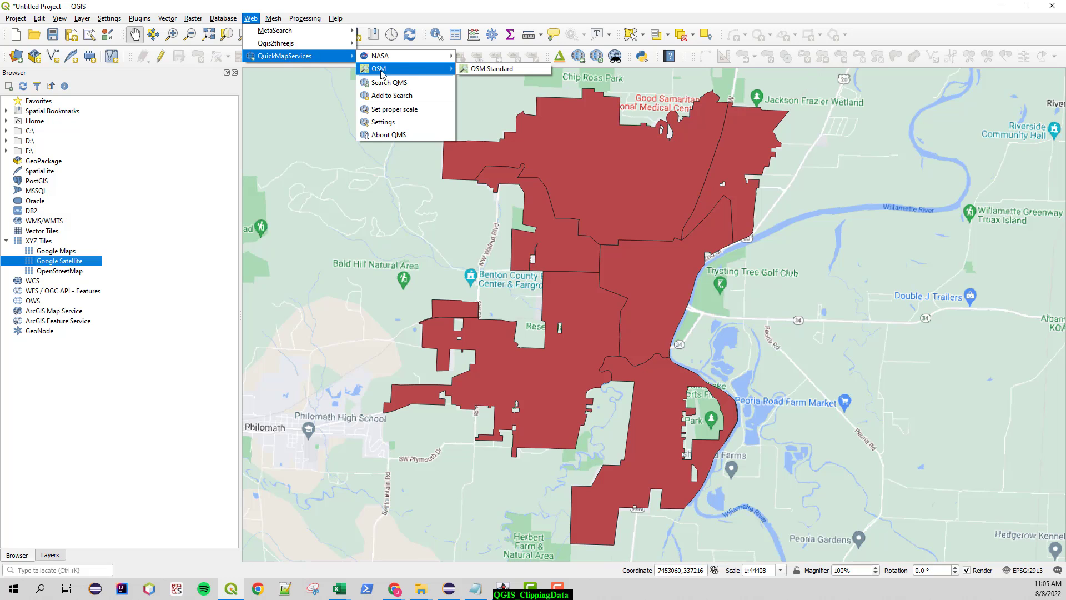
left_click(507, 71)
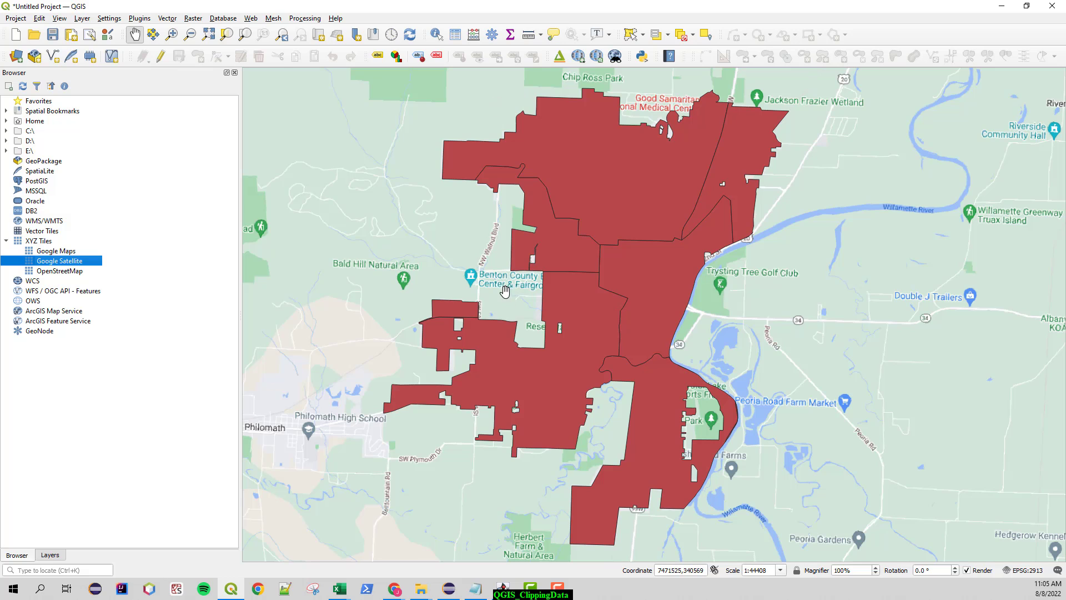
Hide the Google Maps layer and view the clipped fire districts over the OSM Standard basemap.
left_click(49, 555)
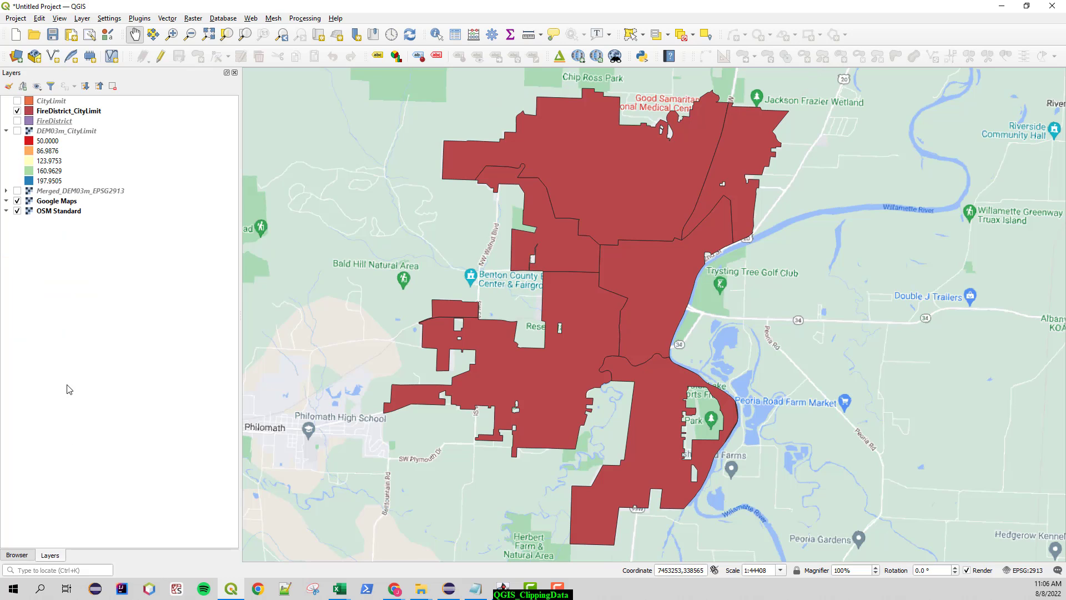
left_click(17, 201)
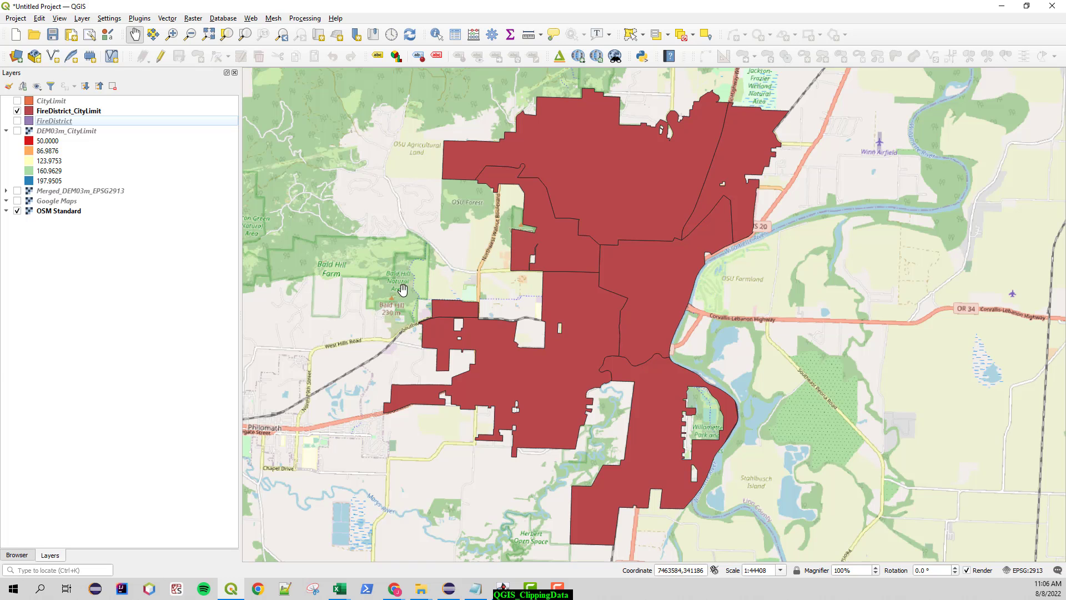
scroll(464, 286, "down", 1)
left_click_drag(615, 321, 724, 328)
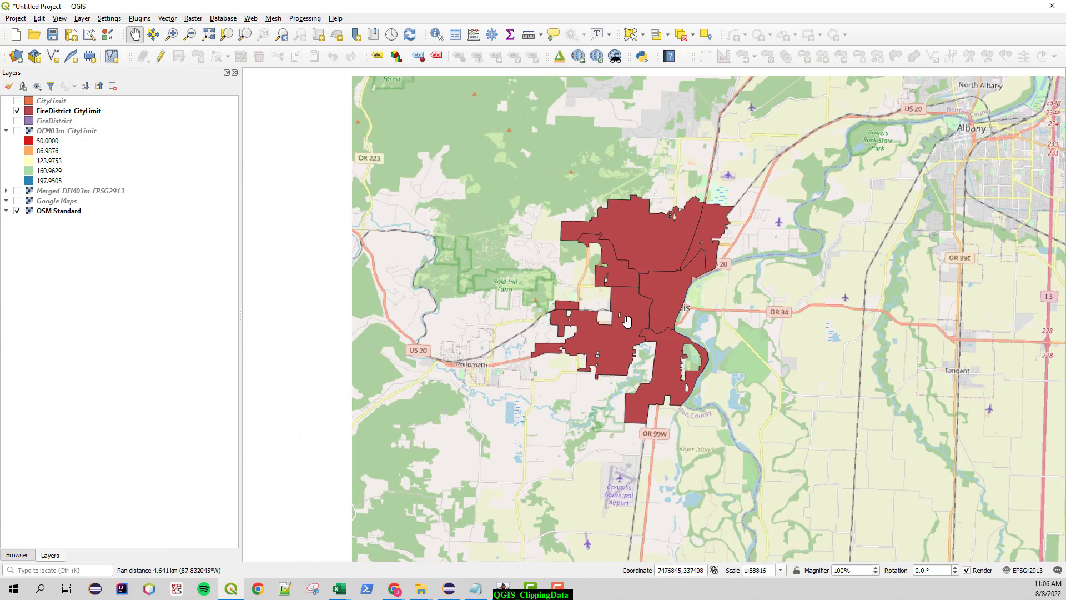
scroll(634, 281, "up", 1)
left_click_drag(605, 345, 600, 311)
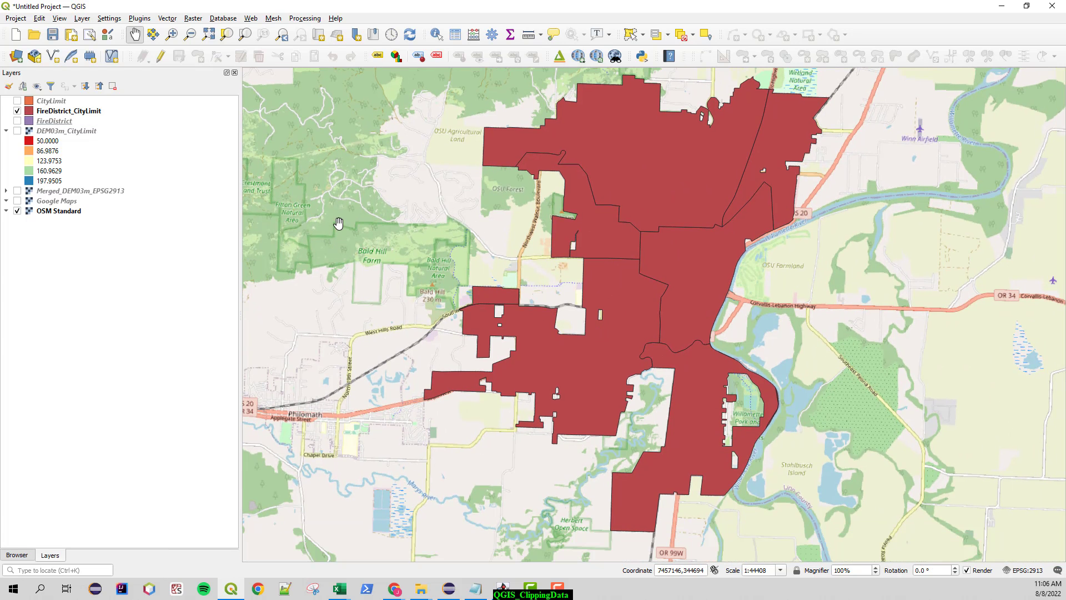
Open the plugin manager and review the list of installed plugins.
left_click(248, 20)
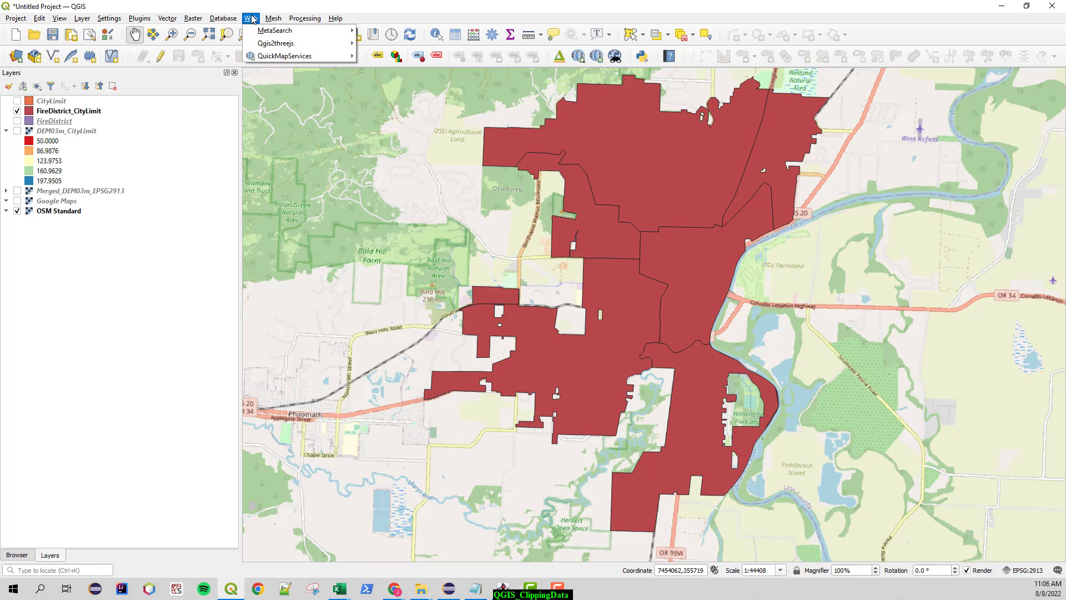
left_click(251, 20)
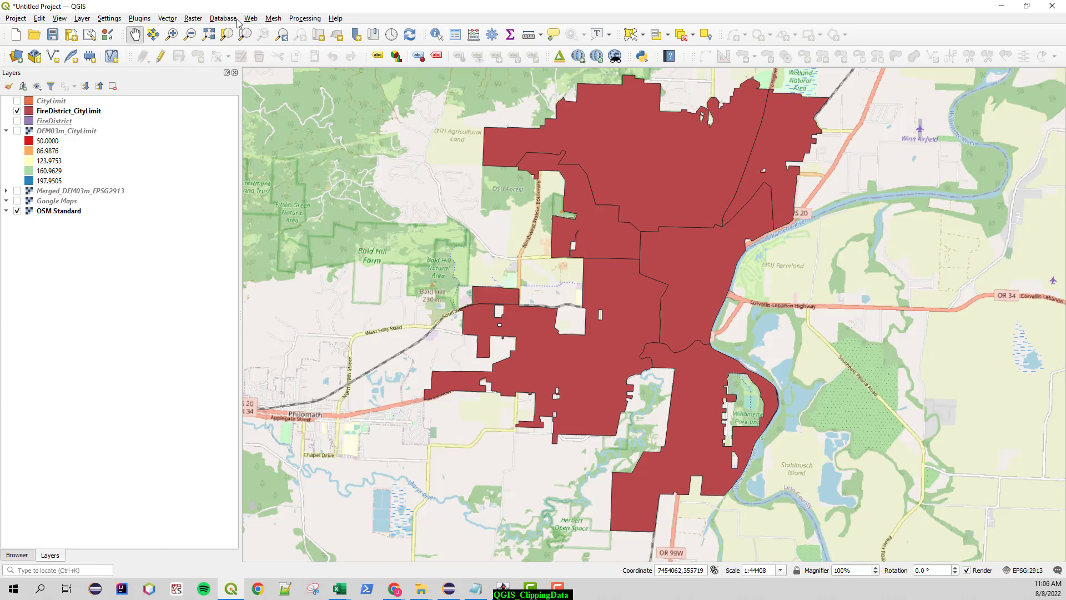
left_click(140, 20)
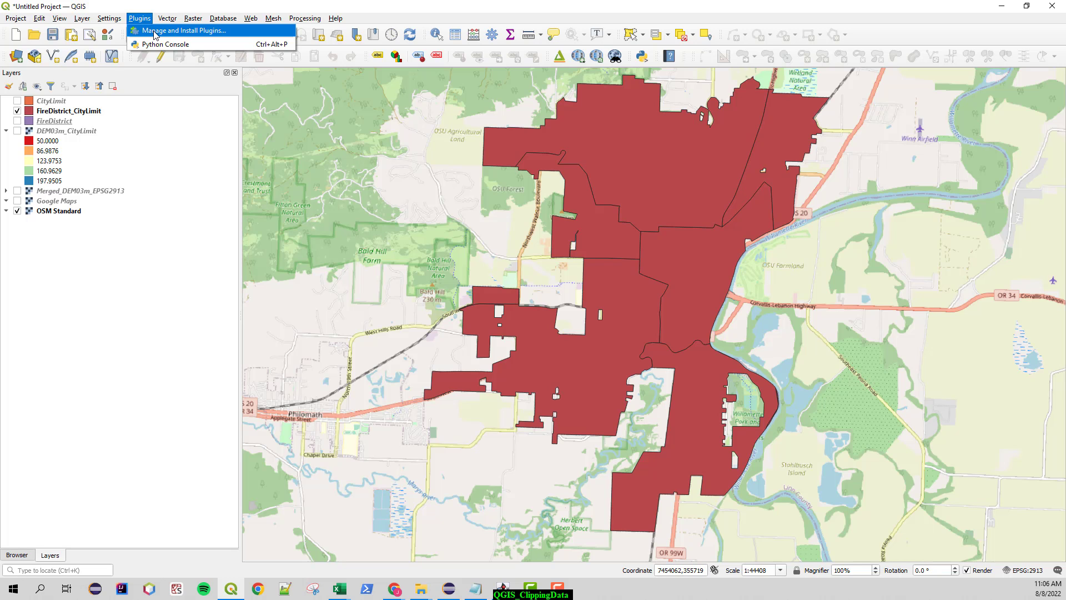
left_click(157, 34)
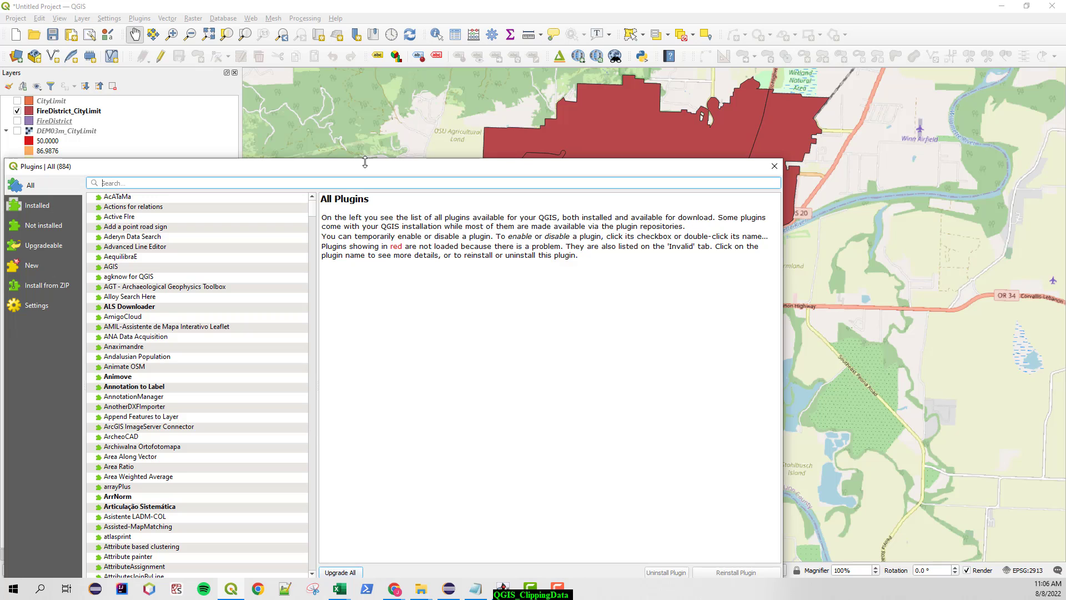
left_click_drag(365, 165, 497, 66)
left_click(199, 108)
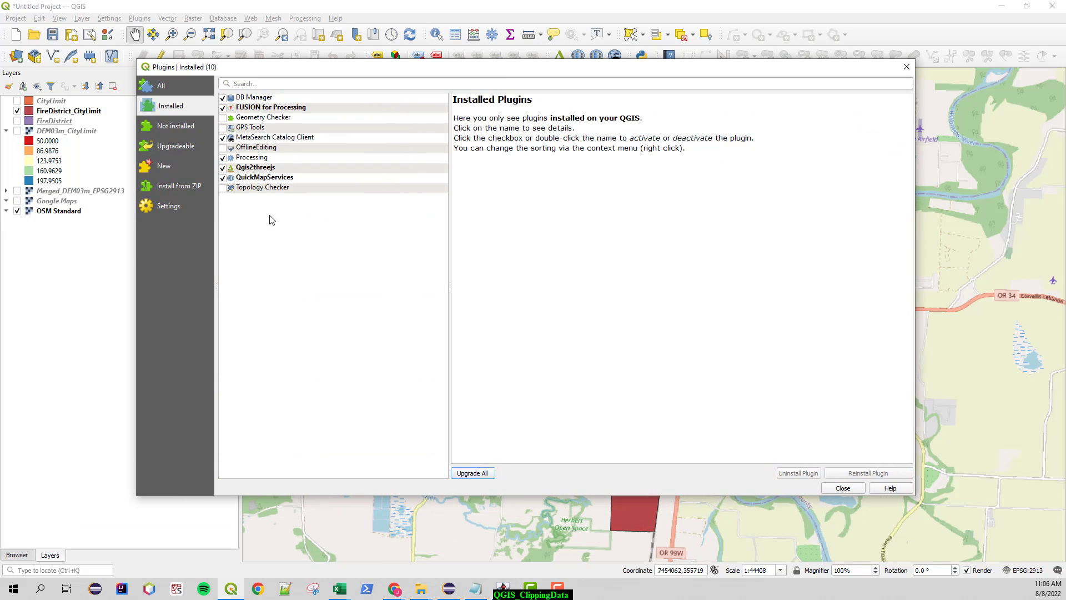
Search all plugins for "quickmap" and upgrade QuickMapServices to version 0.19.29.
left_click(175, 93)
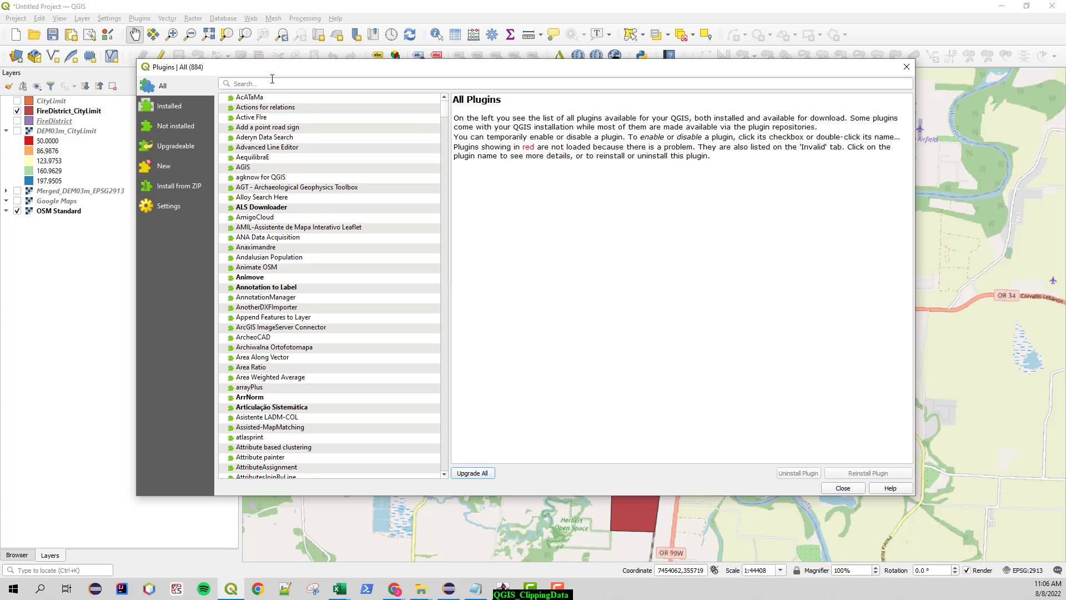
left_click(271, 83)
type("quic")
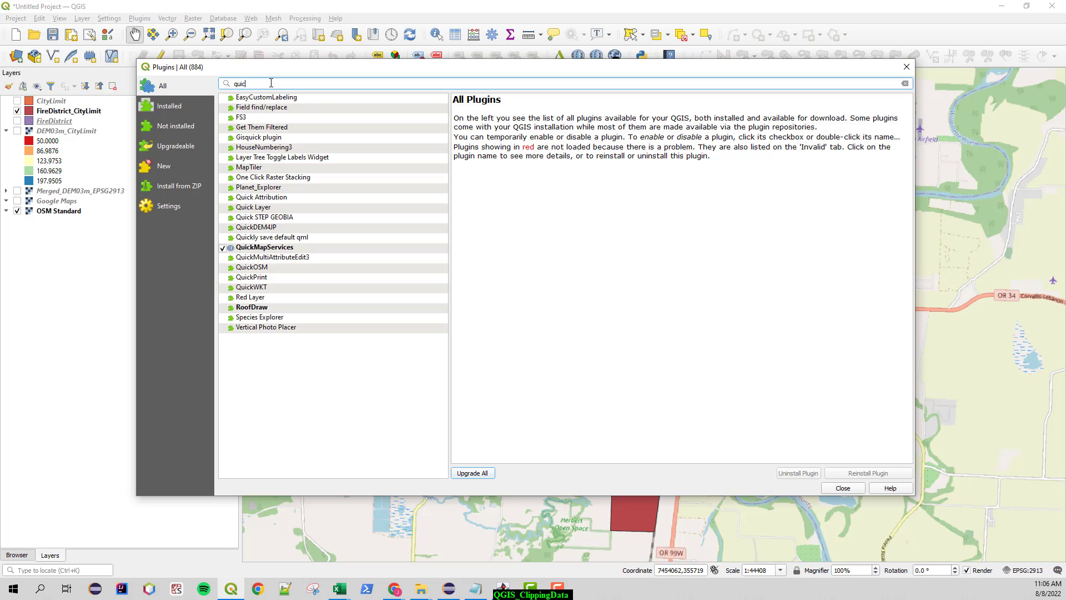
type("kkmap")
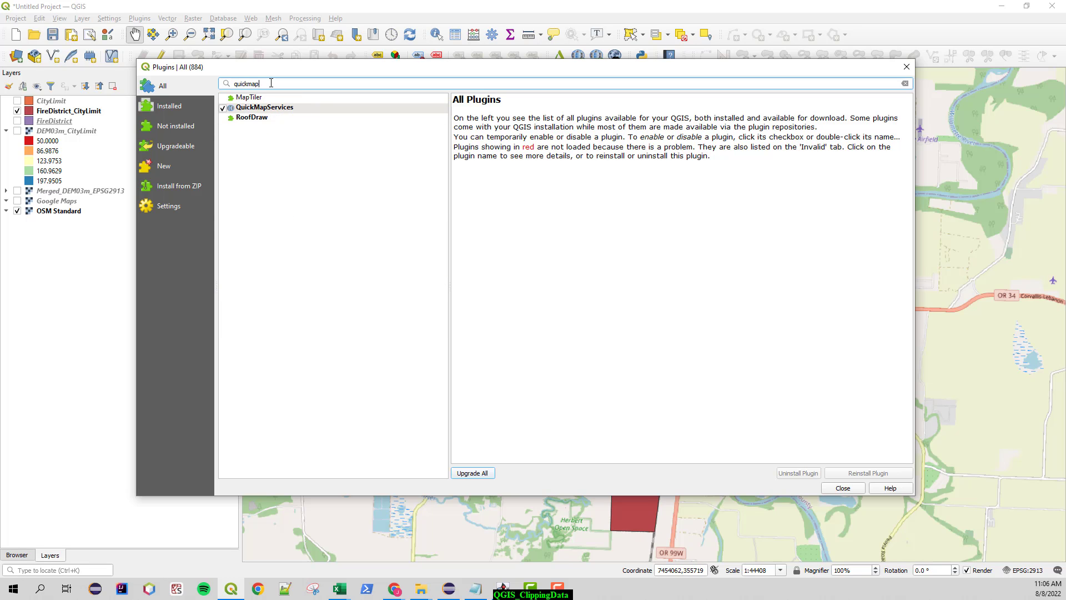
left_click(261, 109)
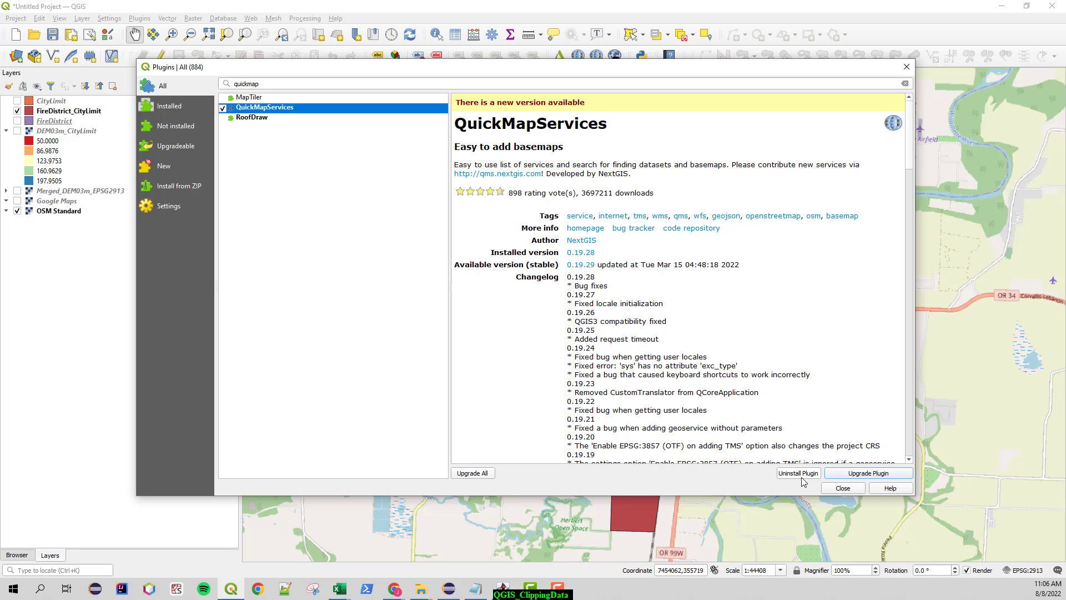
left_click(867, 474)
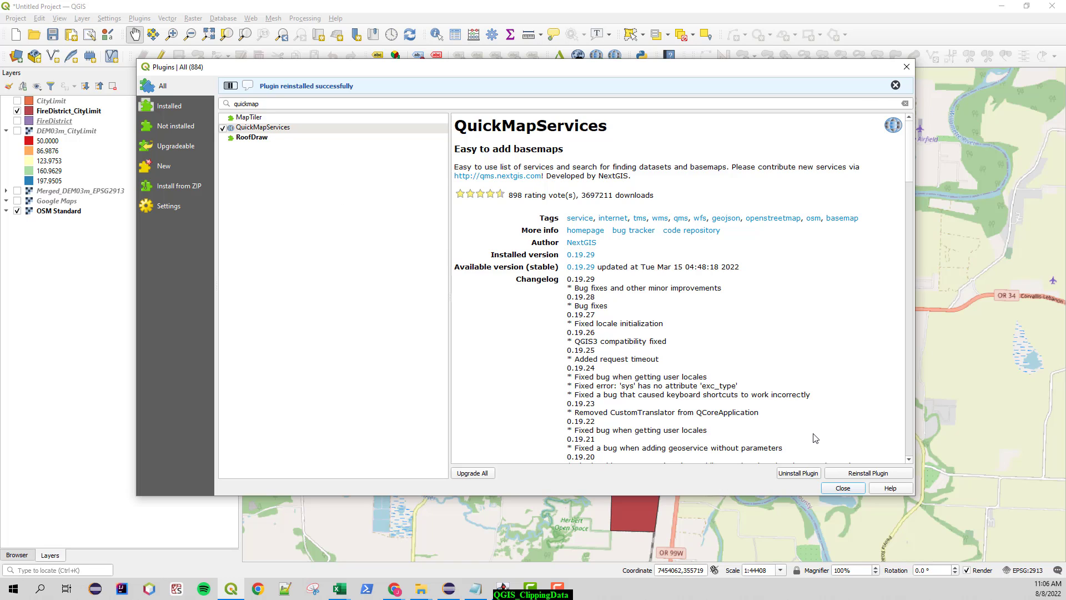
Close the plugin manager and check for the QuickMapServices entry among the web tools.
left_click(839, 488)
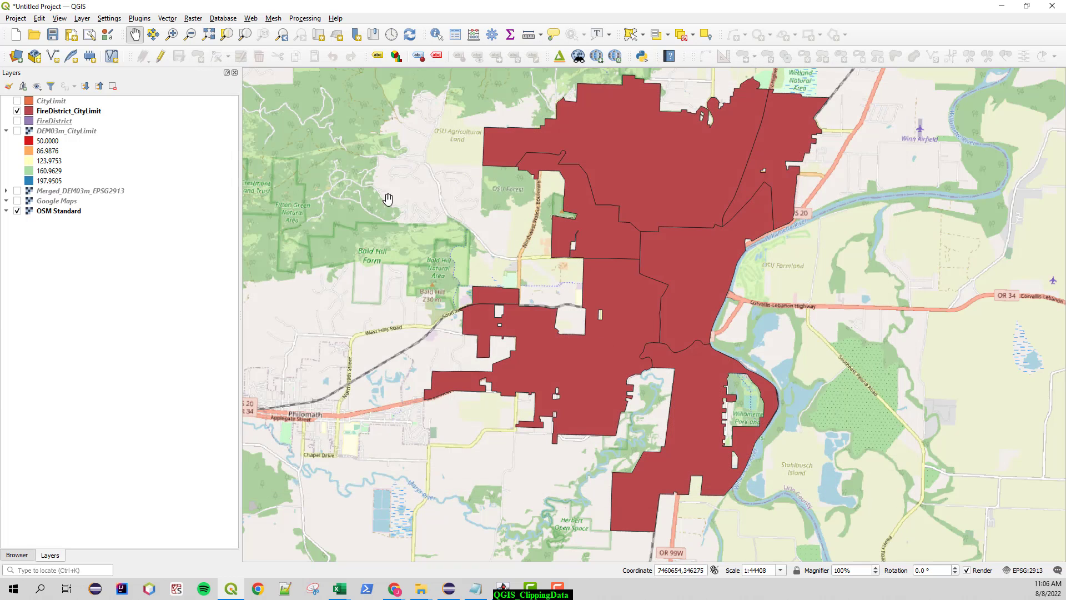
left_click(253, 18)
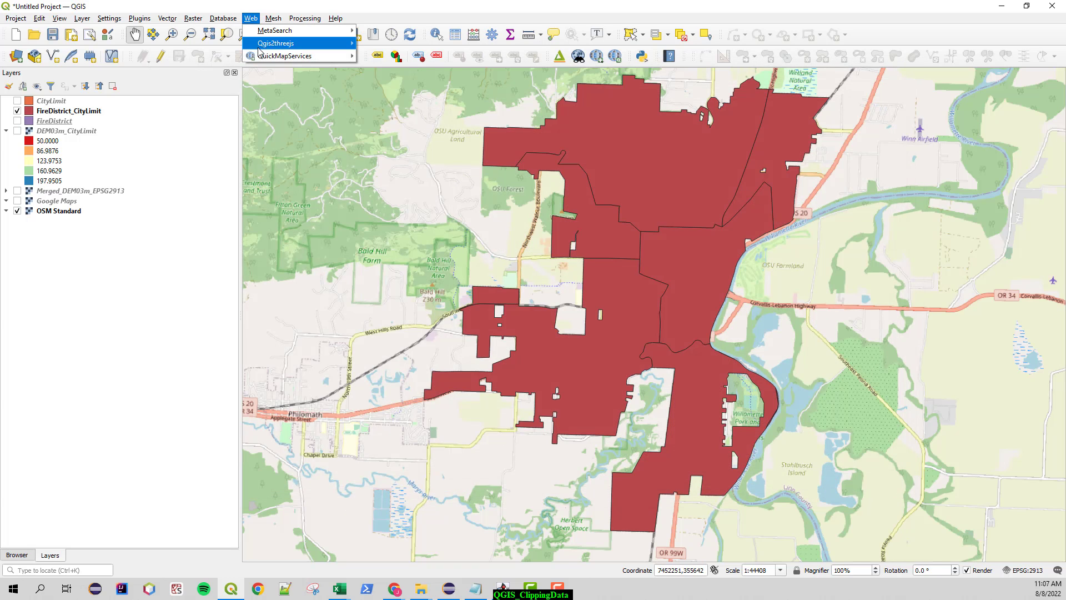
mouse_move(271, 58)
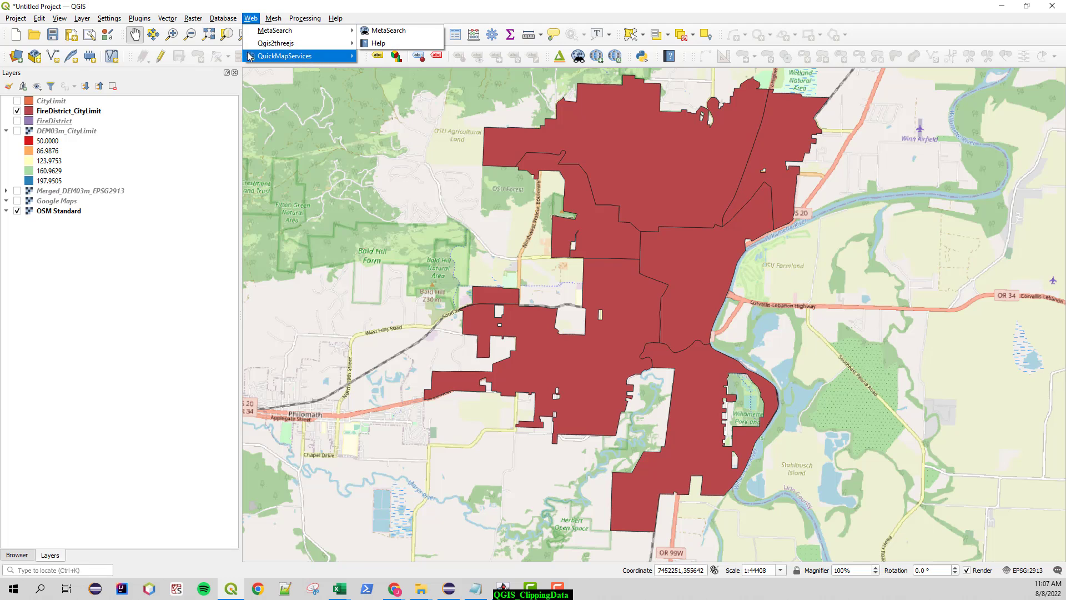
left_click(279, 7)
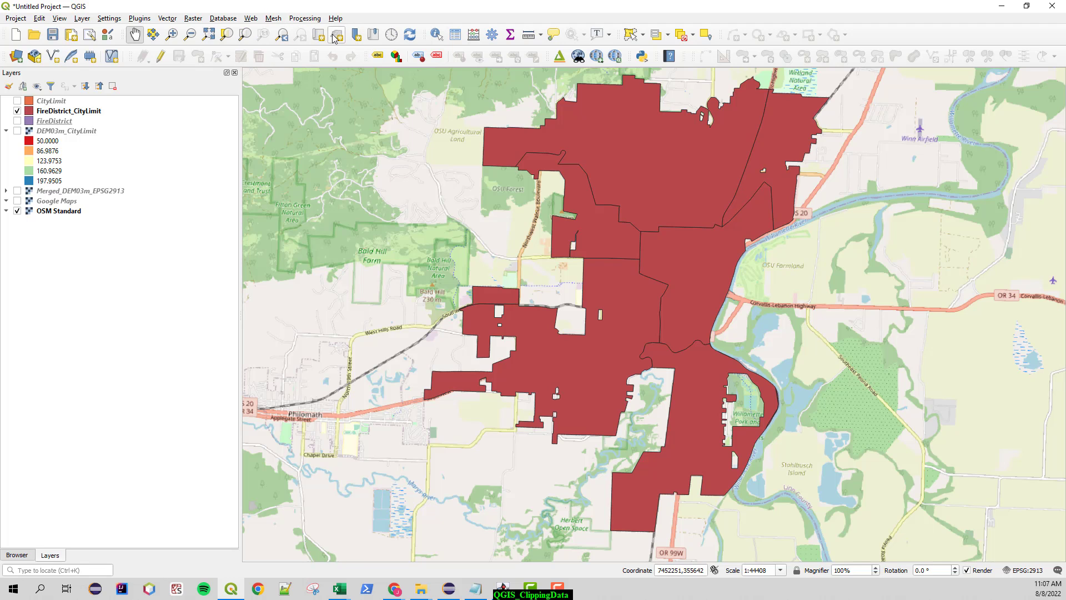
Check the installed version of QuickMapServices in the plugin manager, and close the manager.
left_click(138, 17)
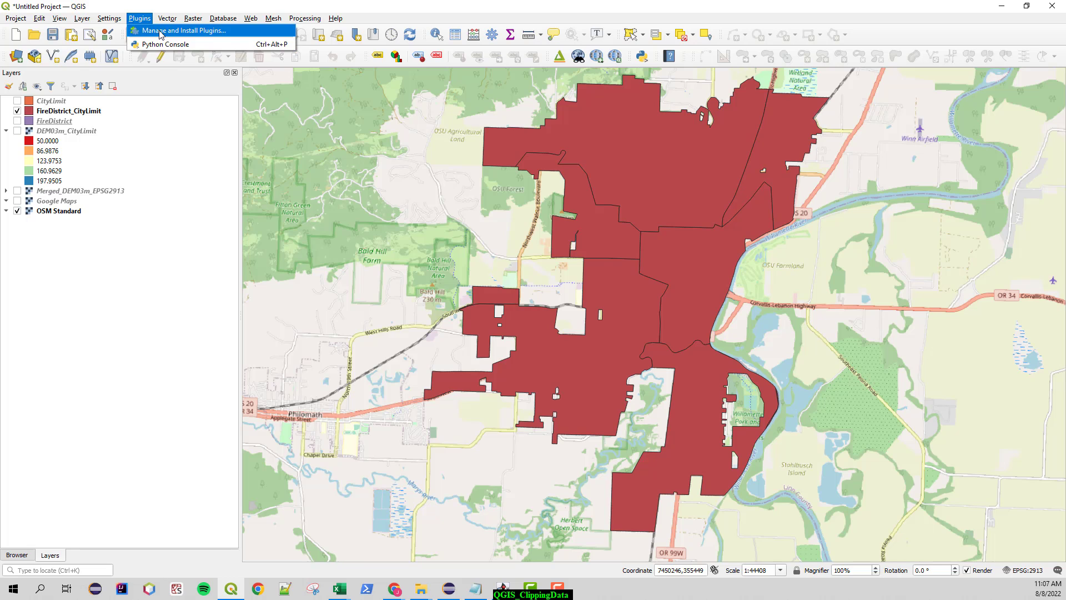
left_click(161, 30)
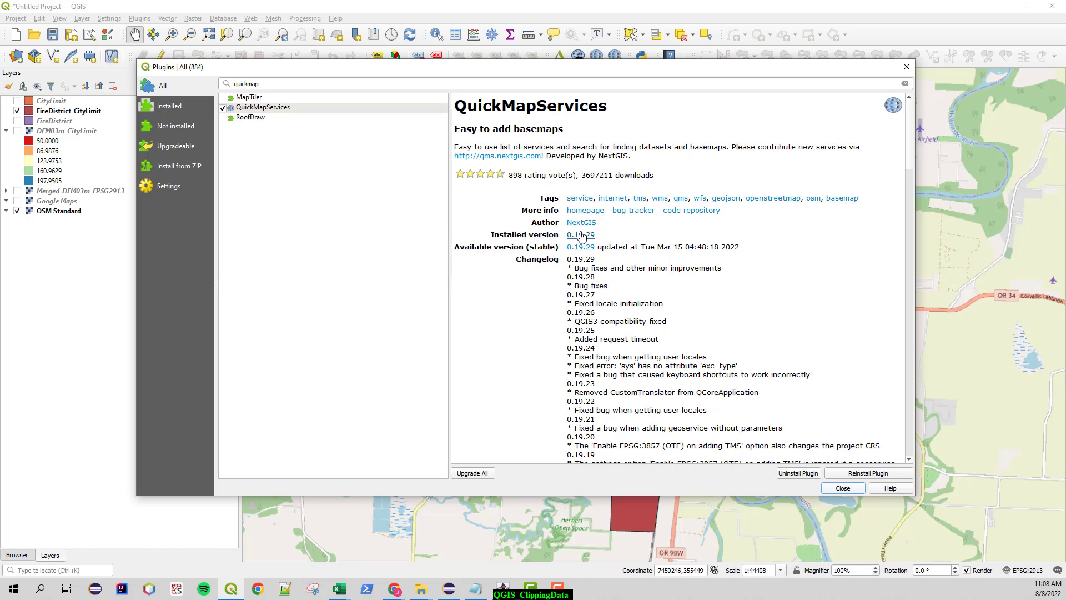
left_click_drag(598, 239, 488, 240)
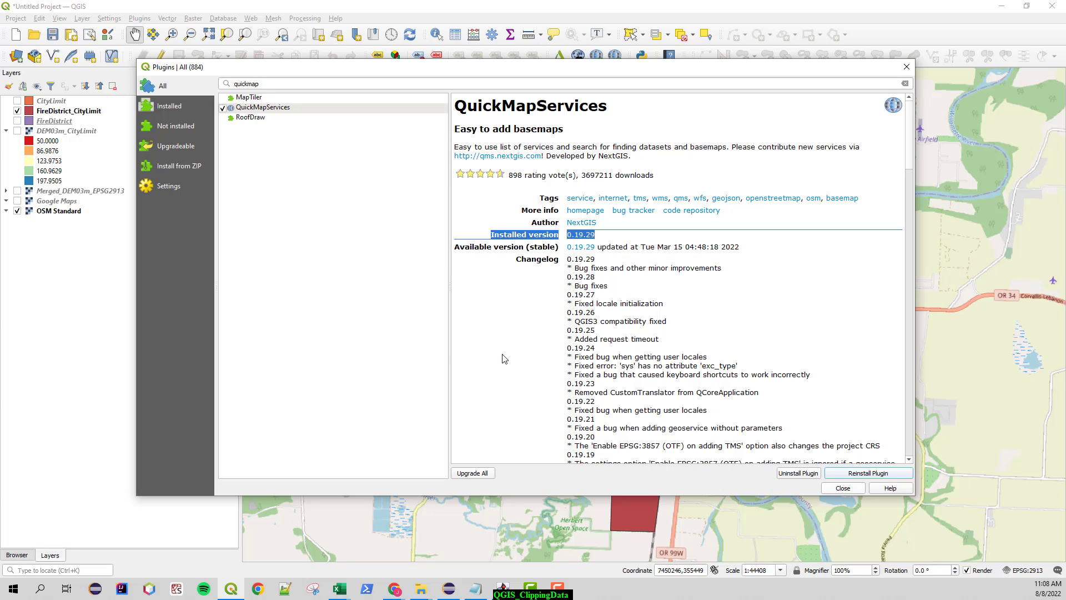
left_click(421, 351)
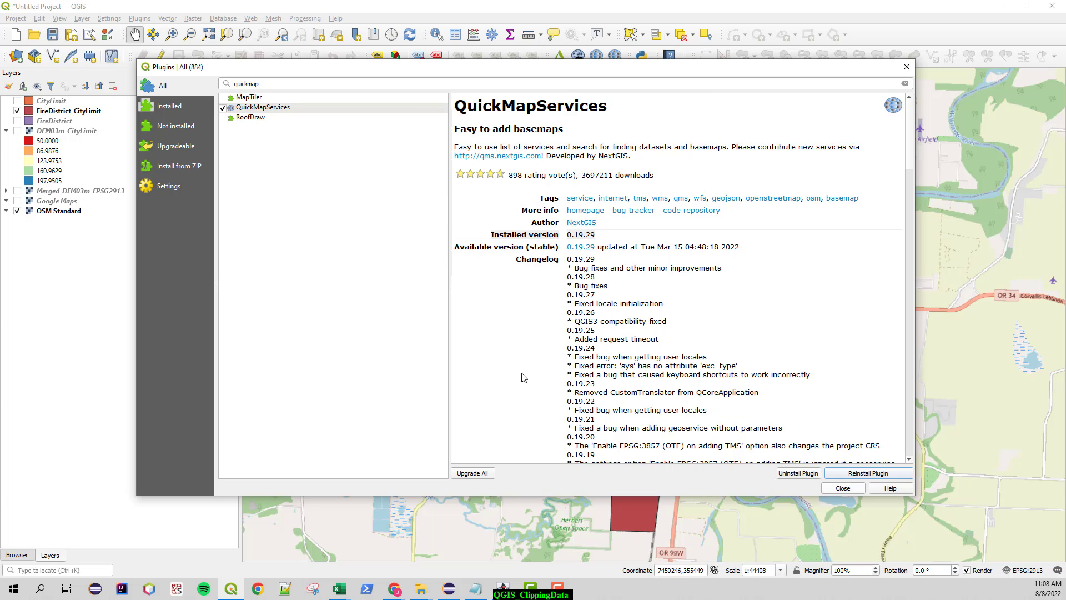
left_click(842, 486)
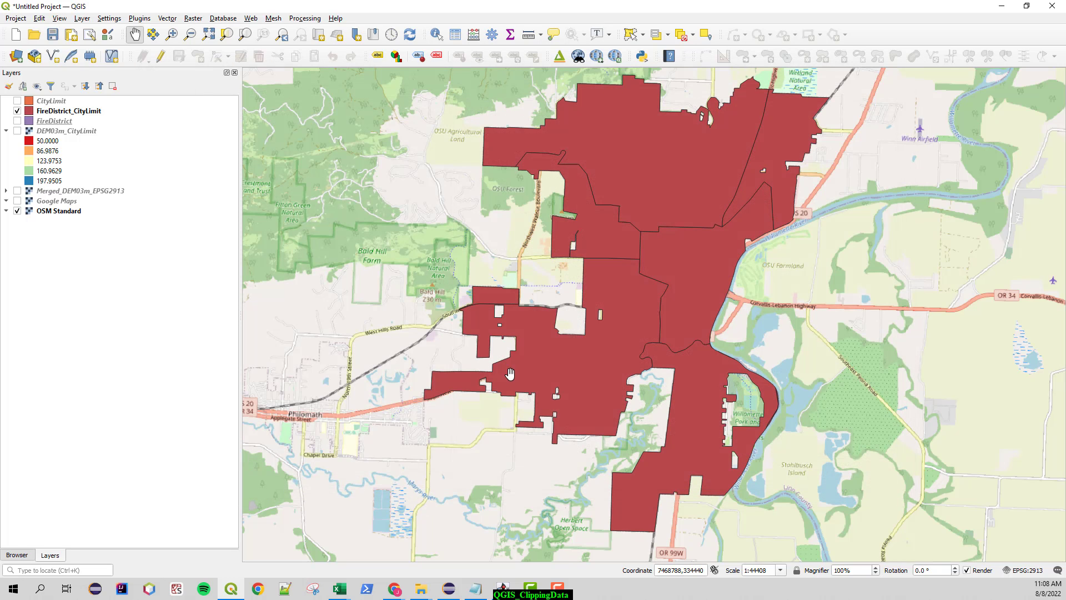